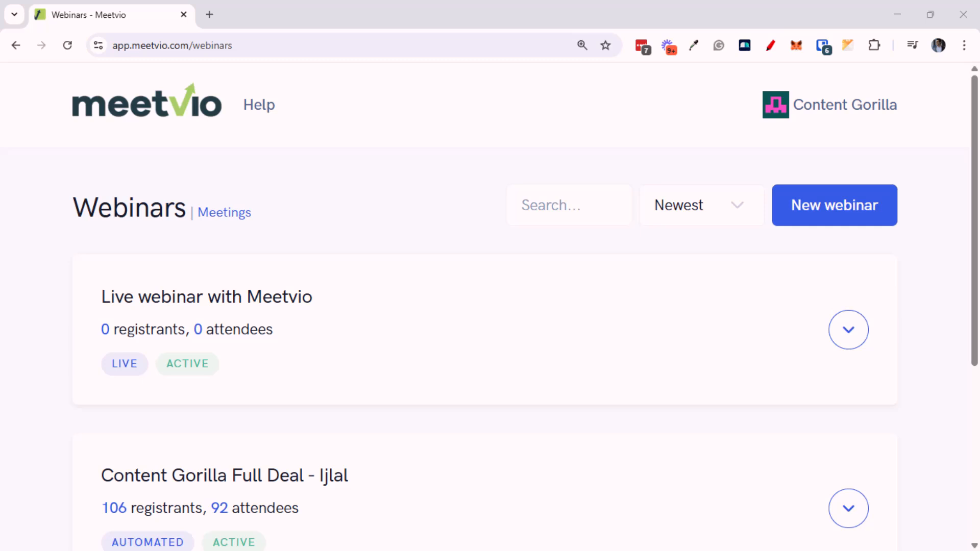
Drag the 30-minute Clock timer window to the upper right, over the webinars list
drag(0, 278, 716, 67)
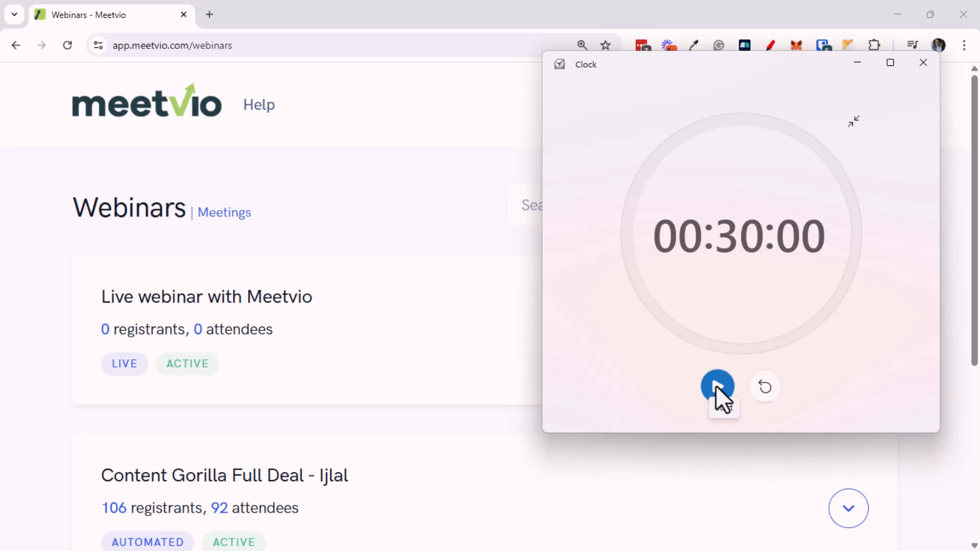
Start the 30-minute countdown and bring the Meetvio webinars page back to the front
click(715, 385)
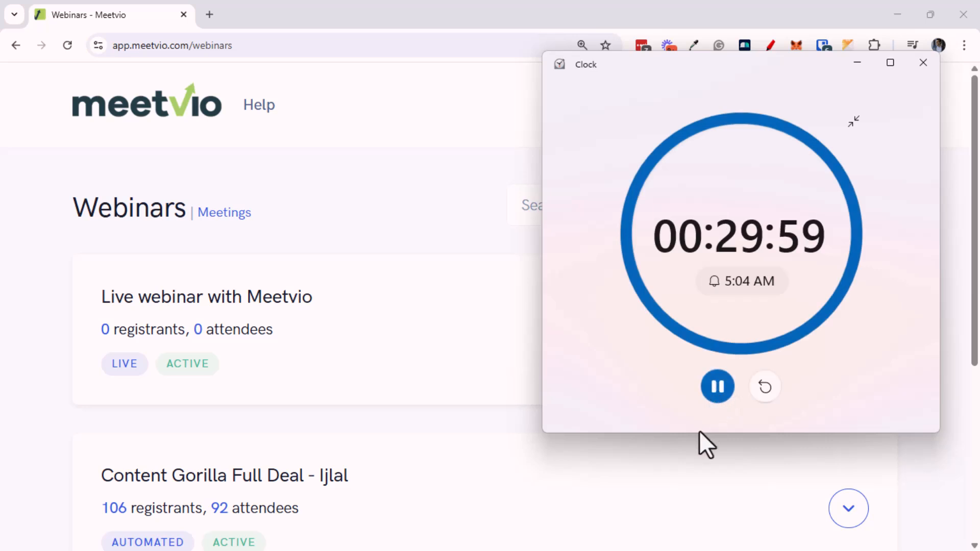
click(663, 474)
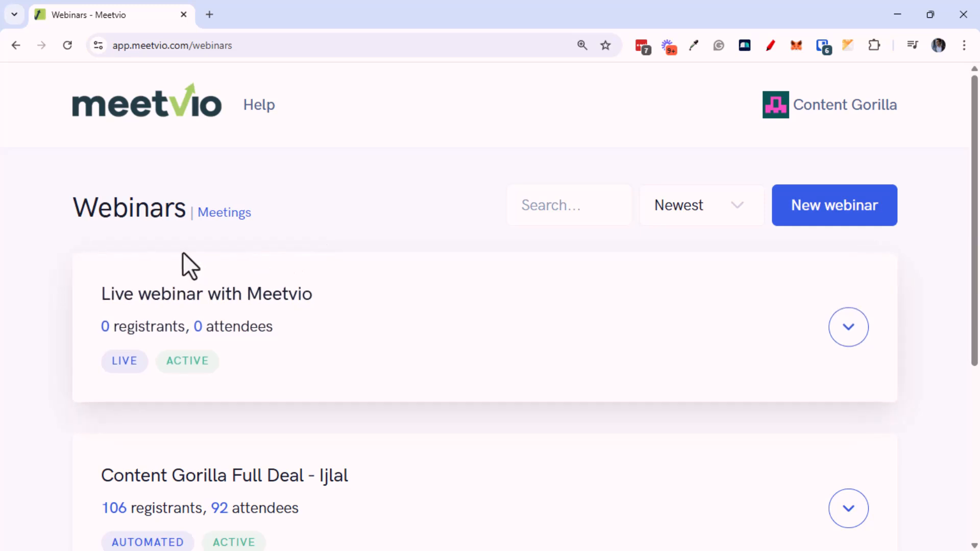
Create a new automated webinar and set the browser zoom to 90%
mouse_move(860, 217)
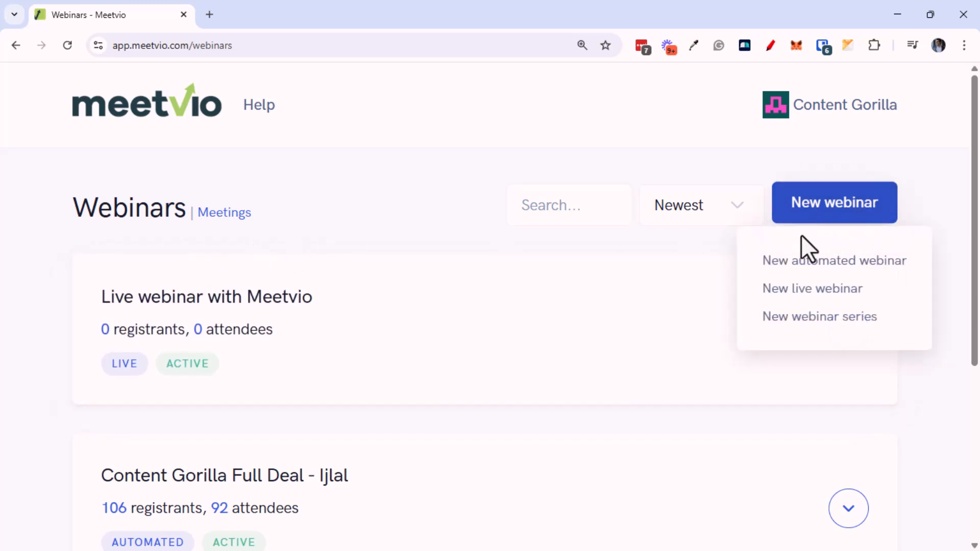
click(827, 263)
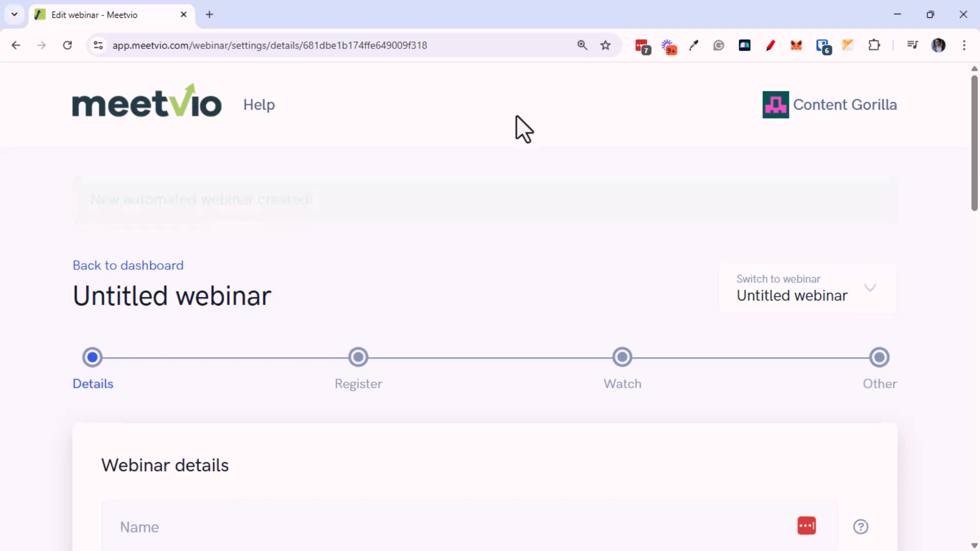
key(ctrl+minus)
key(ctrl+minus)
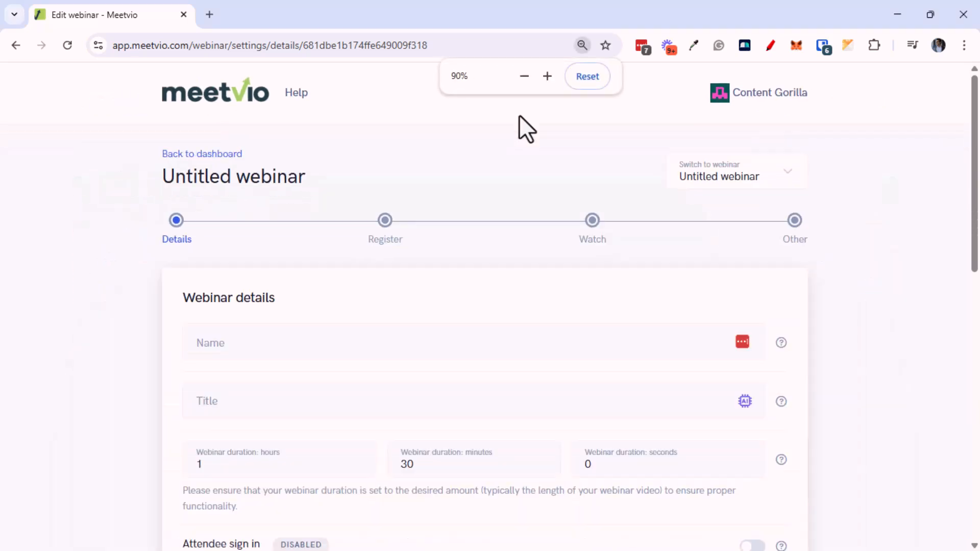
key(ctrl+minus)
key(ctrl+plus)
key(ctrl+plus)
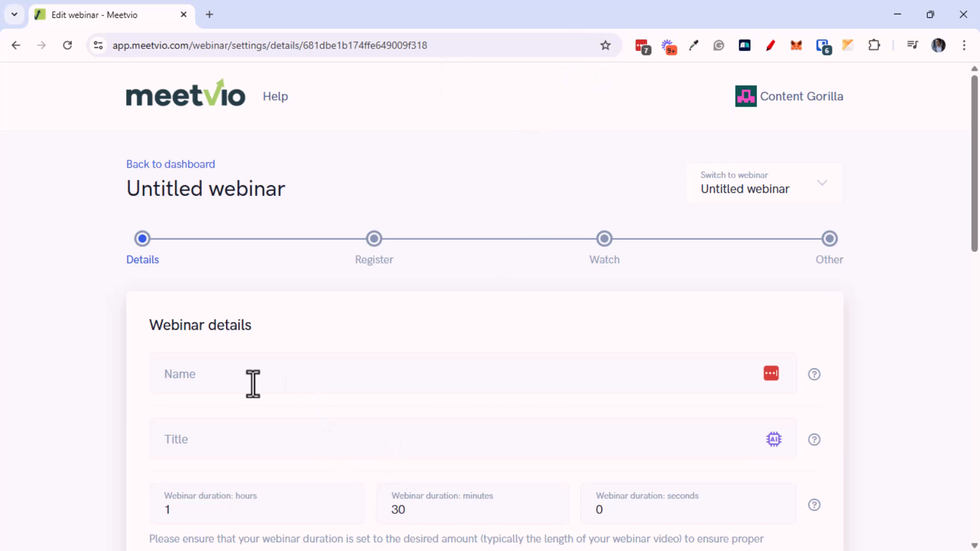
Enter 'Learn How To Make Money Quickly With Video Sales Letters' in the Name field
scroll(115, 404, down, 3)
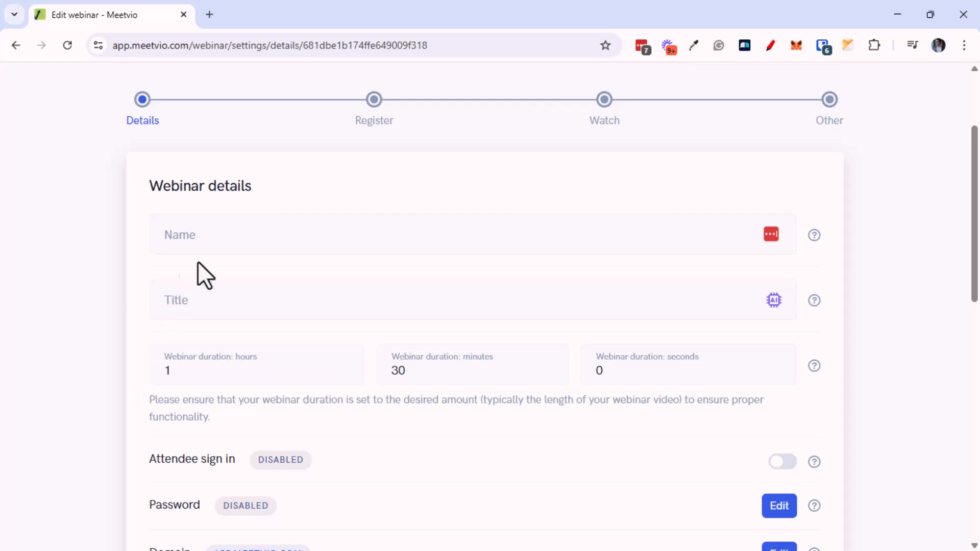
click(206, 243)
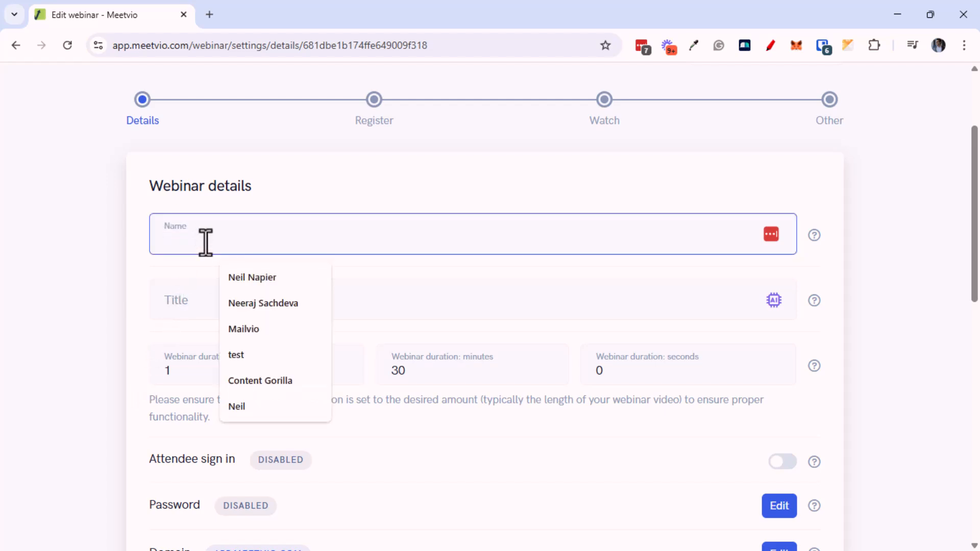
text(3-3)
key(ctrl+a)
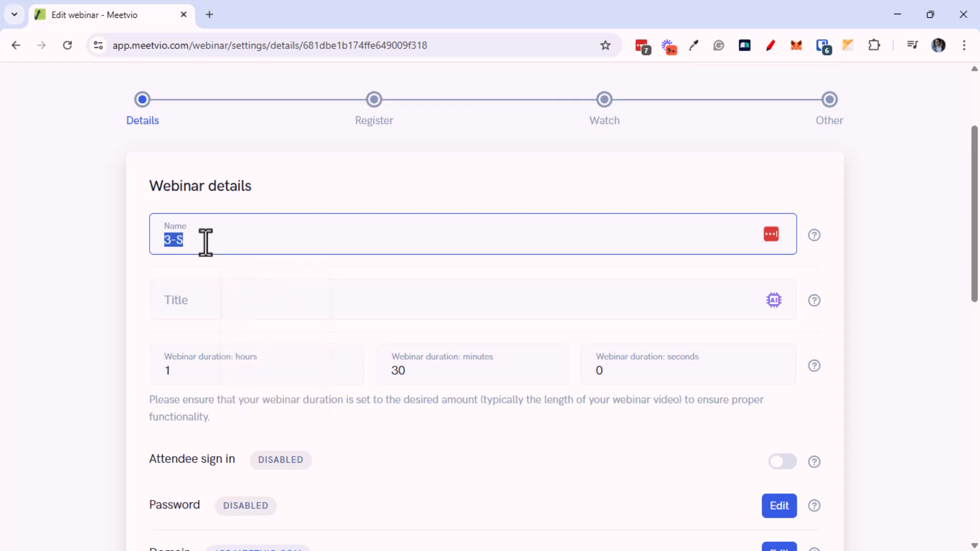
text(Co)
key(ctrl+a)
text(Let)
key(ctrl+a)
text(Learn How To MAke)
key(BackSpace)
key(BackSpace)
key(BackSpace)
text(ake Money Quicjk)
key(BackSpace)
key(BackSpace)
text(kly.)
key(BackSpace)
key(BackSpace)
text(With Video Sales Letters)
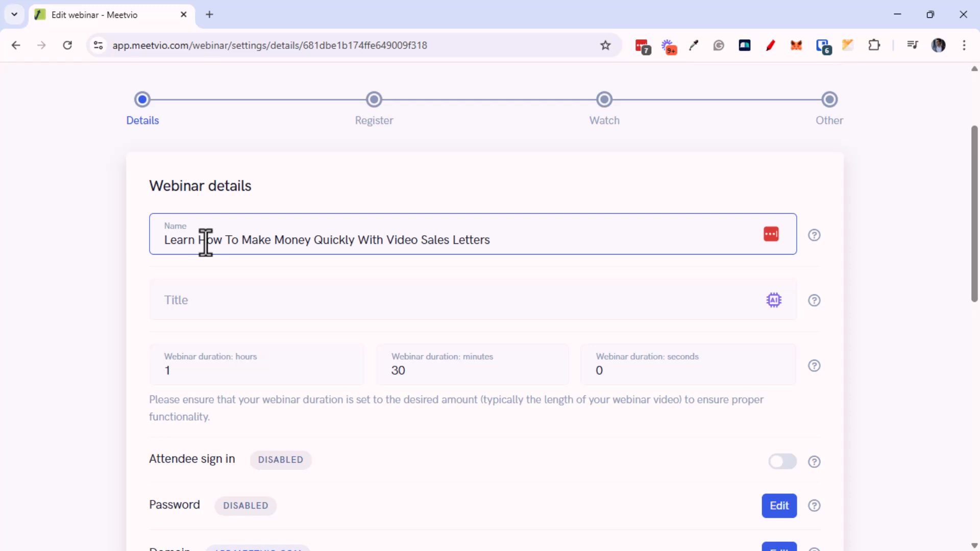
Copy that sentence into the Title field
click(175, 308)
triple_click(215, 249)
key(ctrl+c)
click(226, 295)
key(ctrl+v)
Rename the webinar to 'QuickVSL Automated'
triple_click(234, 238)
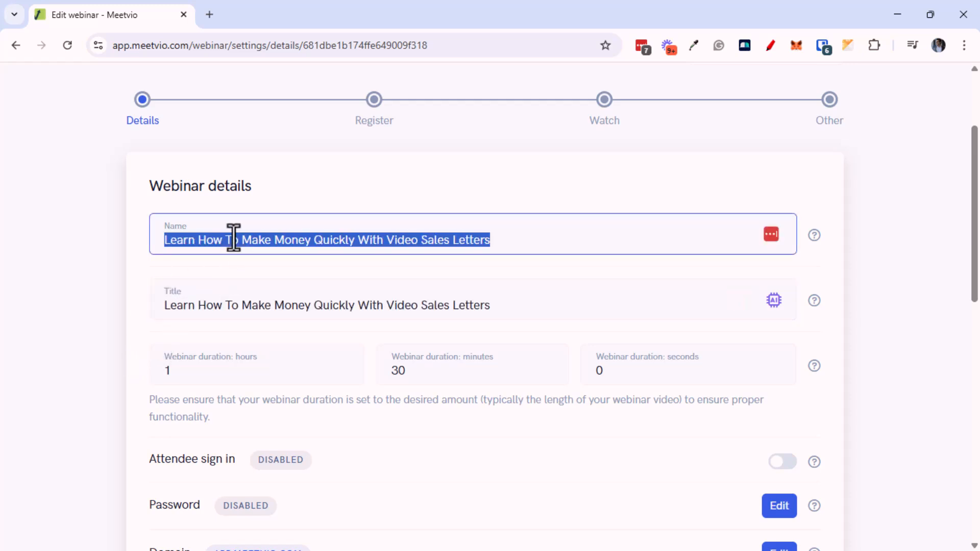
text(QuickvSL)
key(BackSpace)
key(BackSpace)
key(BackSpace)
text(VSL Autm)
key(BackSpace)
text(omated)
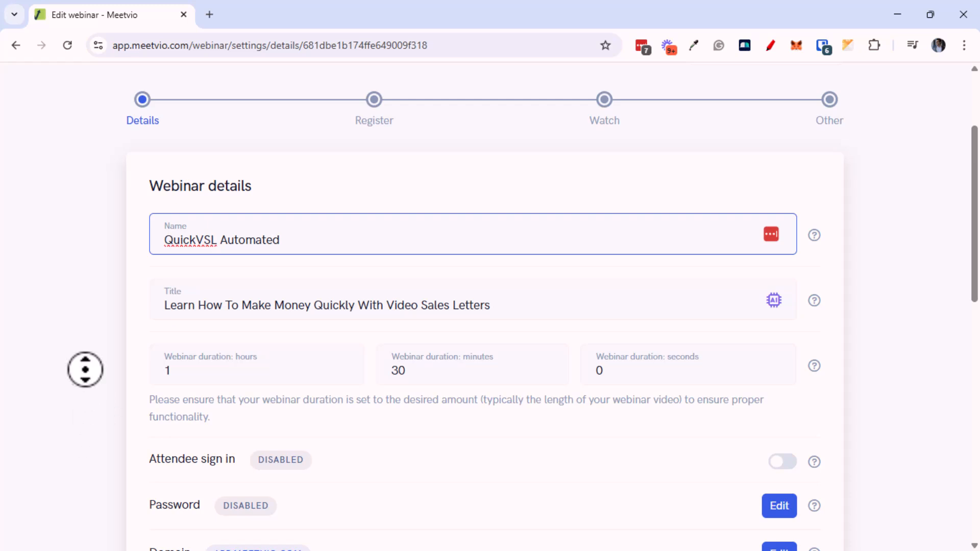
click(85, 373)
scroll(130, 394, down, 1)
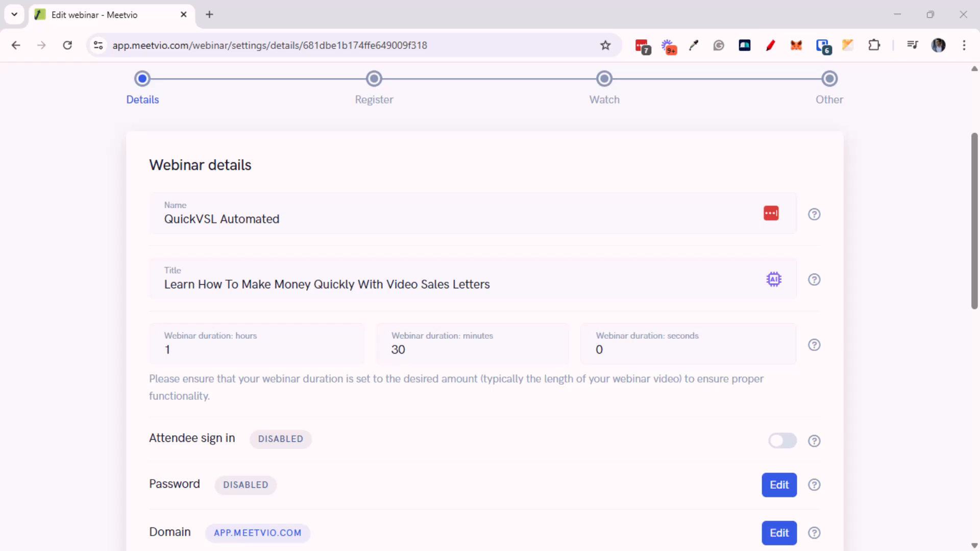
Change the duration minutes from 30 to 52, making it 1 h 52 min
click(173, 349)
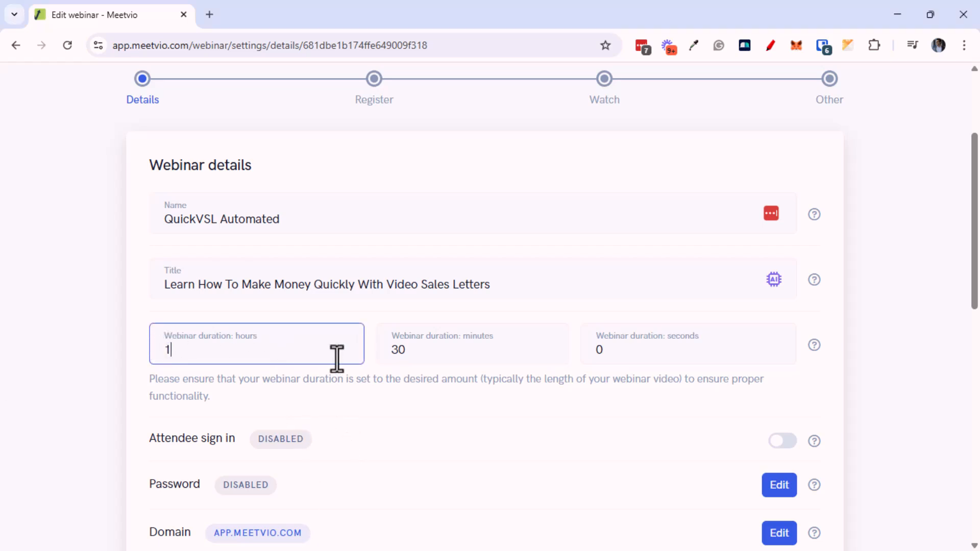
drag(409, 350, 385, 347)
text(52)
click(104, 336)
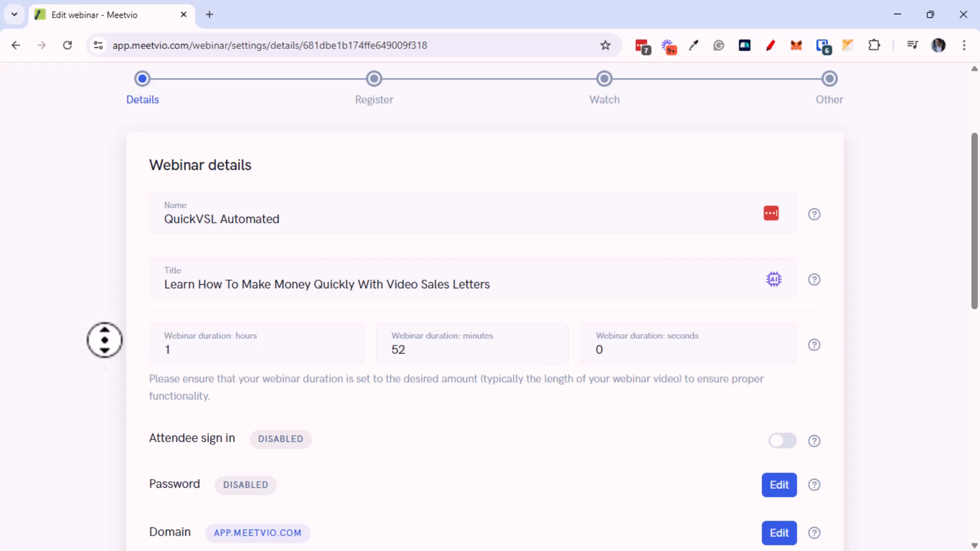
scroll(103, 335, down, 2)
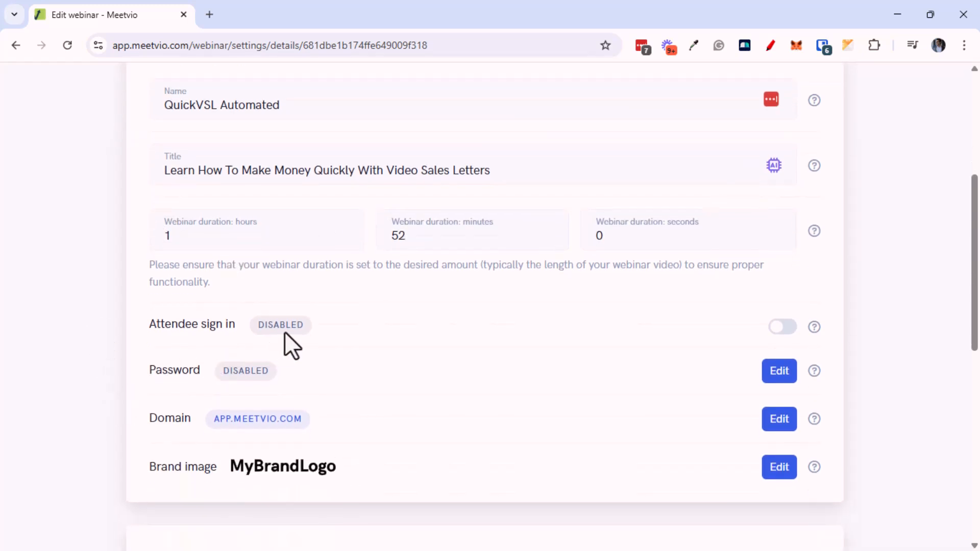
Turn on attendee sign-in
mouse_move(813, 328)
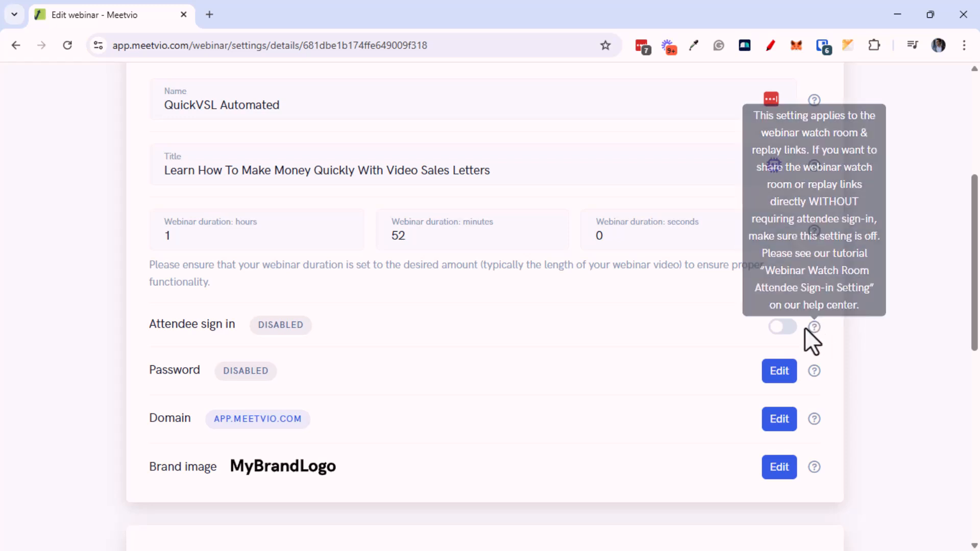
click(791, 326)
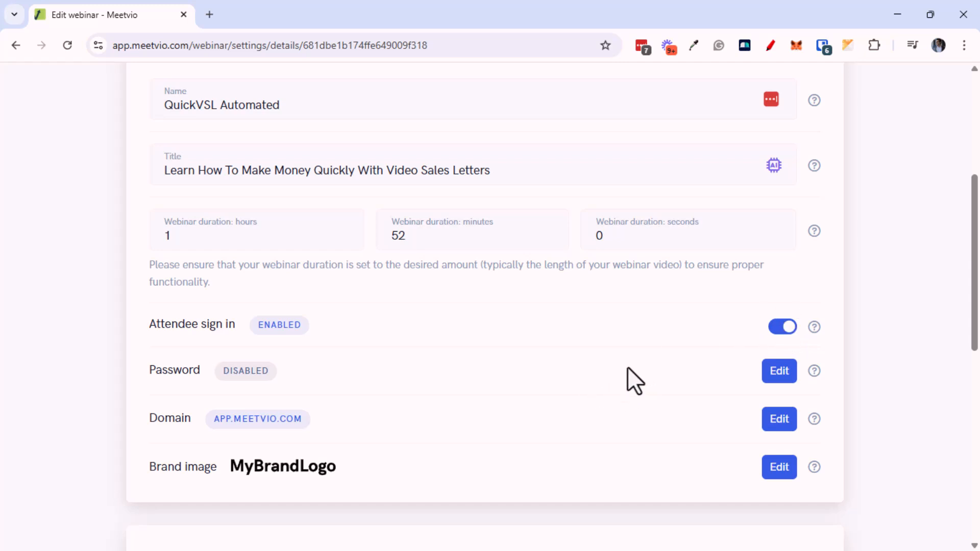
scroll(628, 368, down, 1)
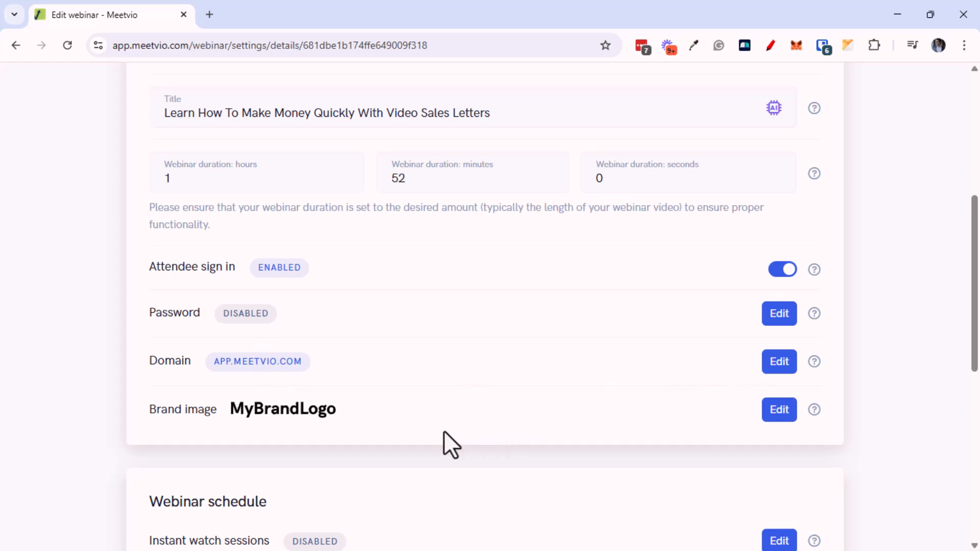
Replace the MyBrandLogo brand image with the cg1.png logo
click(783, 416)
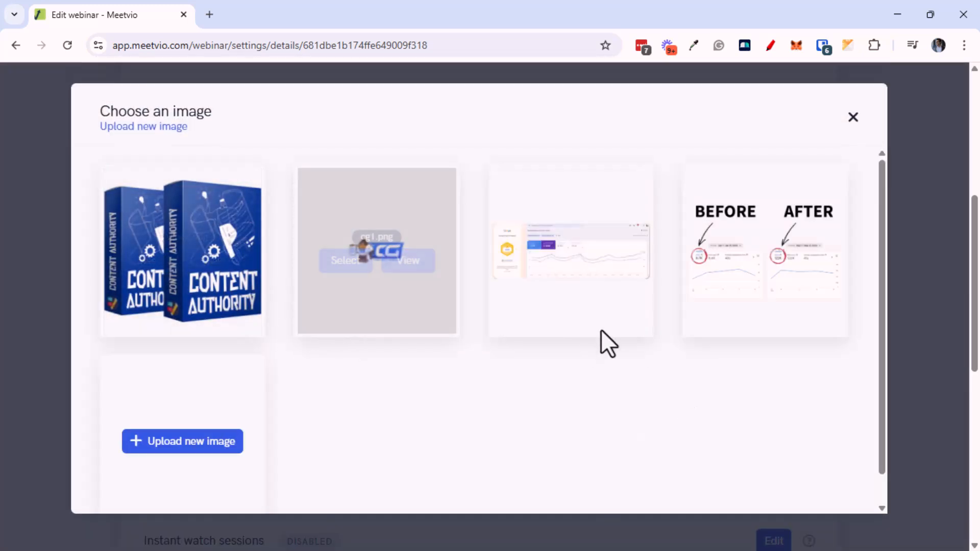
mouse_move(397, 278)
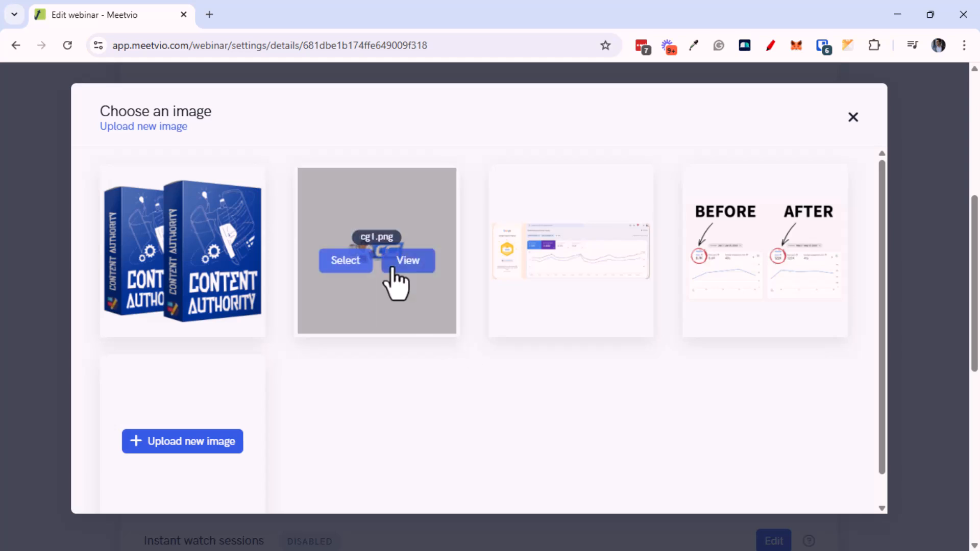
click(356, 263)
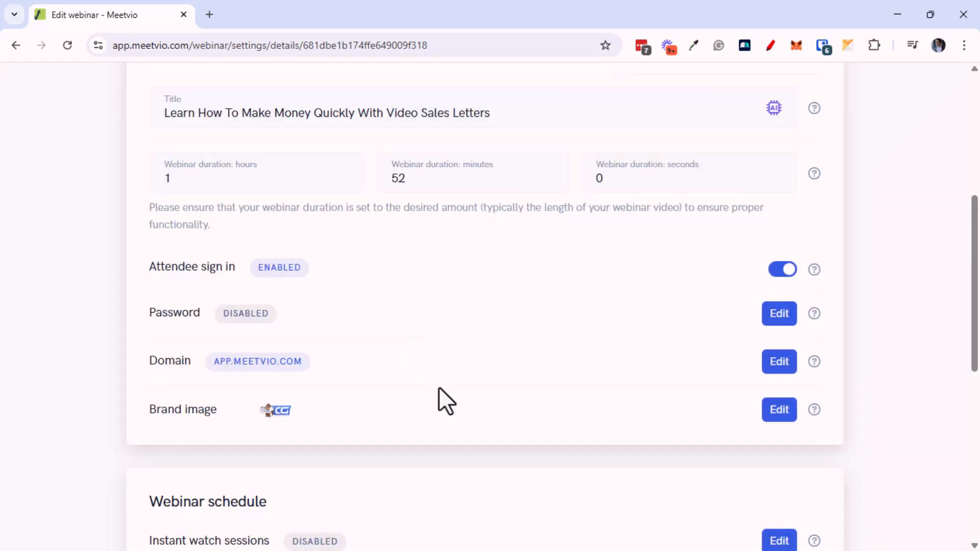
scroll(442, 397, down, 3)
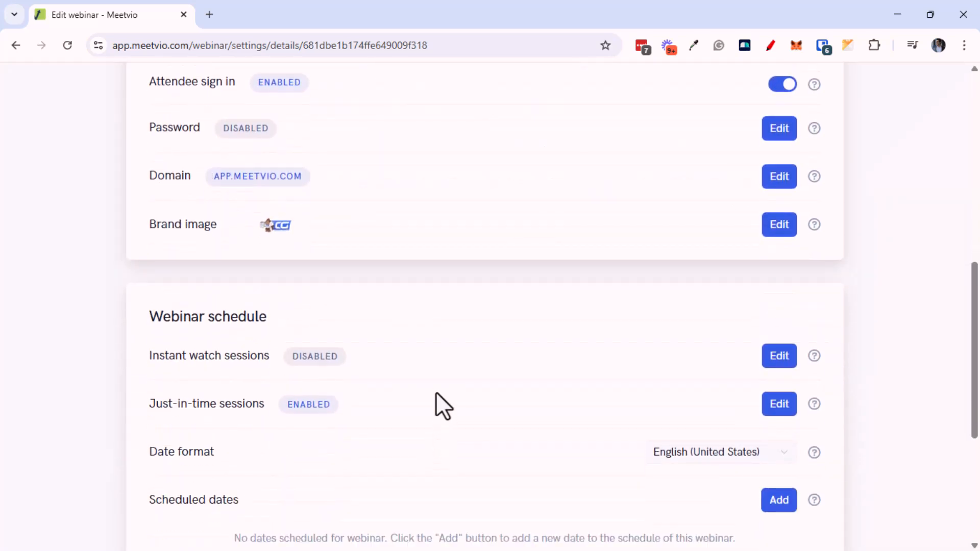
scroll(444, 355, down, 1)
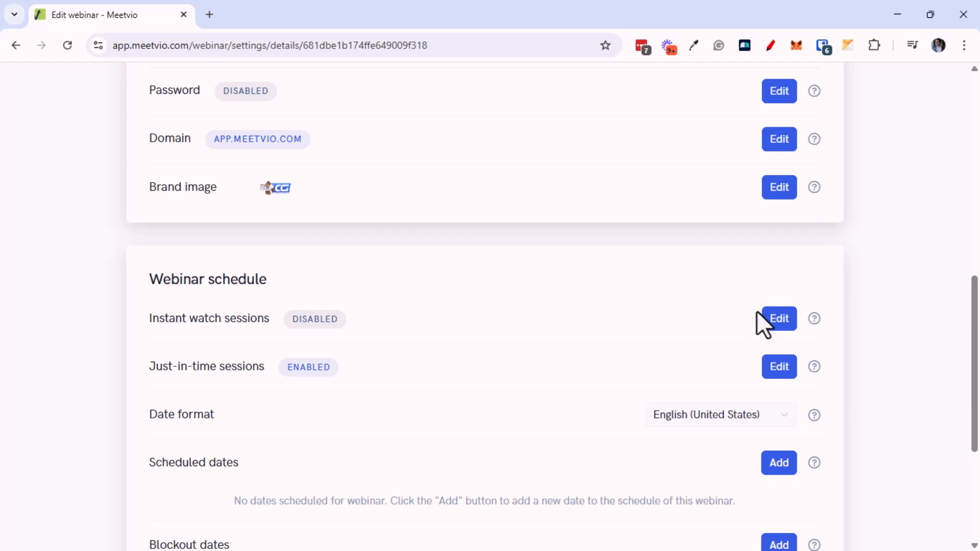
Leave instant watch unchanged and expand the advanced just-in-time session options
click(779, 326)
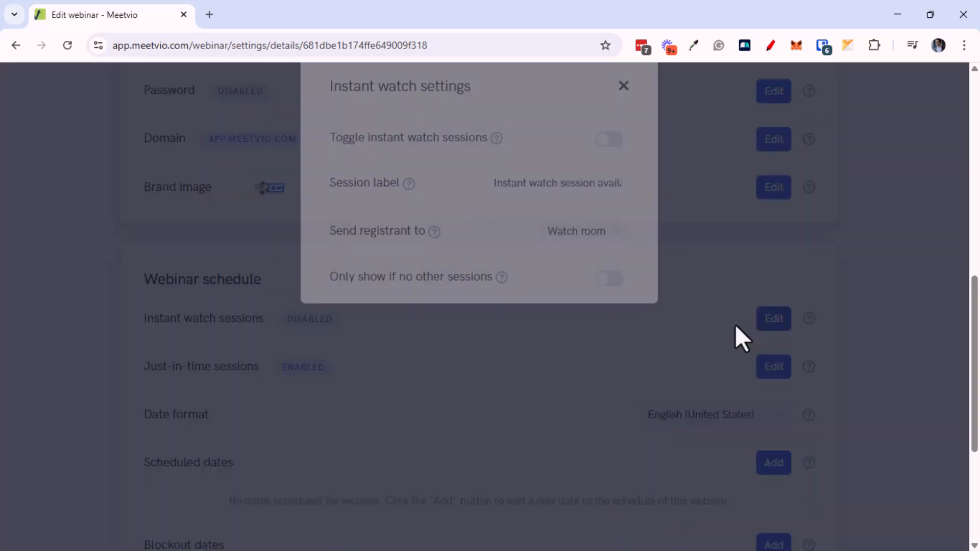
click(679, 237)
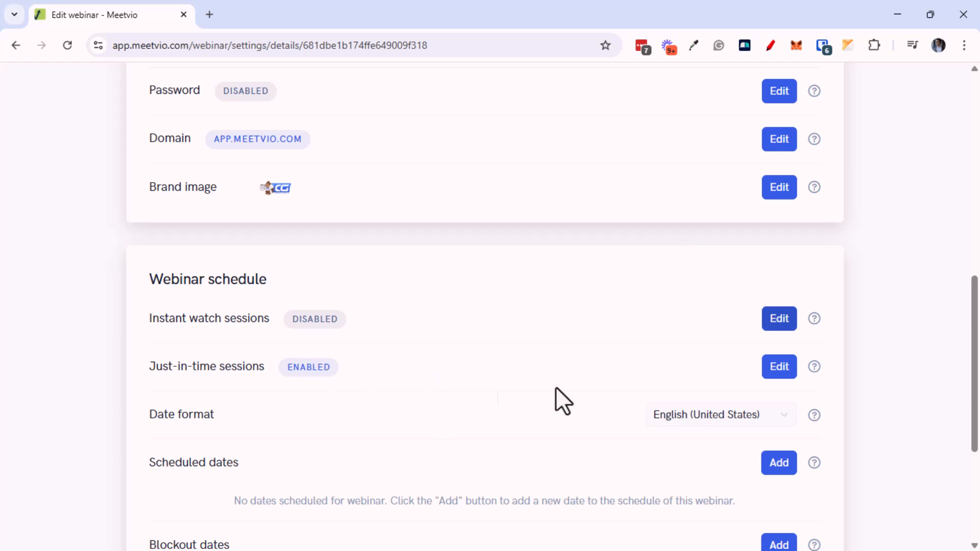
click(765, 368)
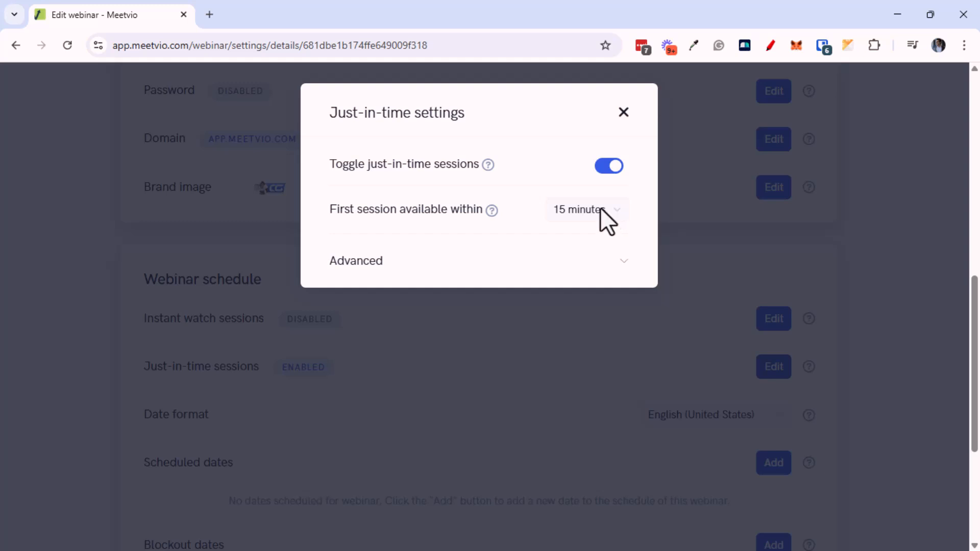
click(590, 214)
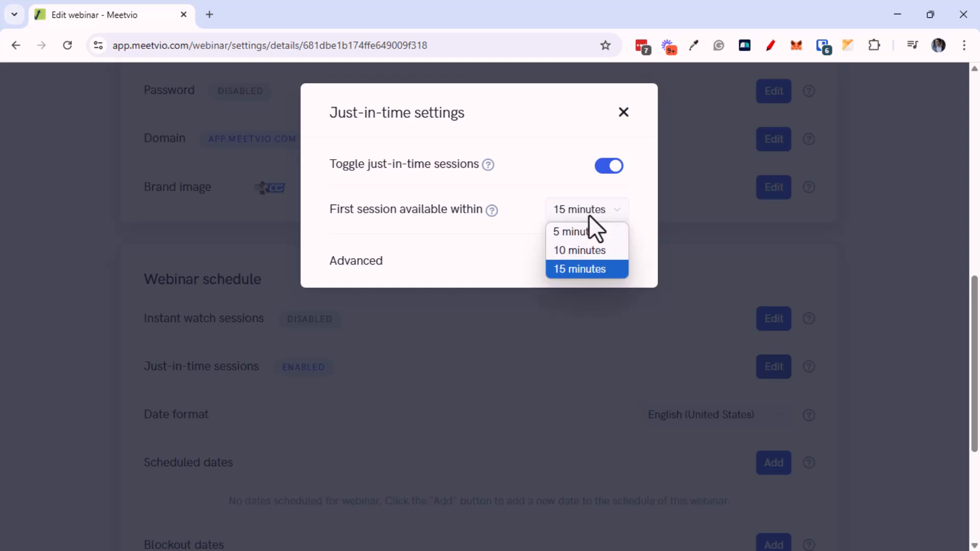
click(531, 240)
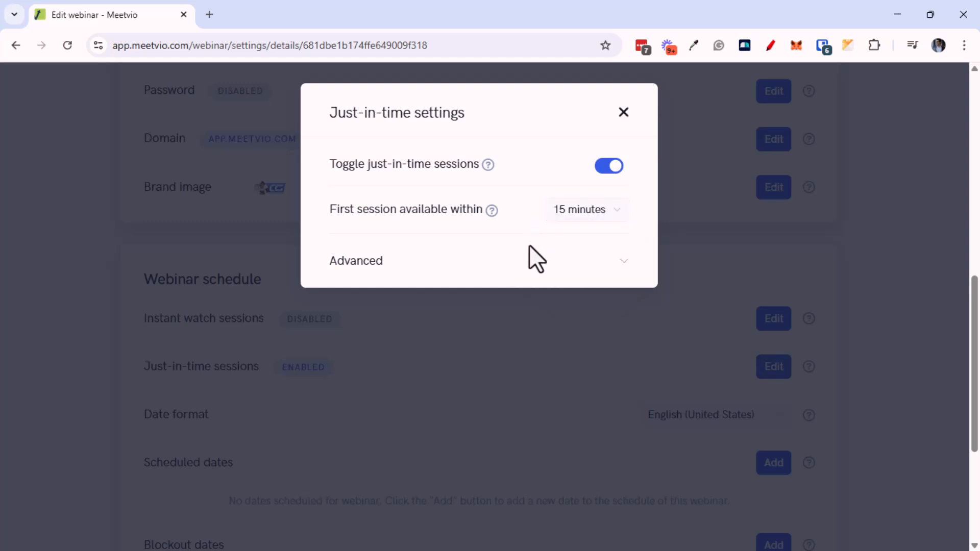
click(582, 271)
scroll(505, 350, down, 2)
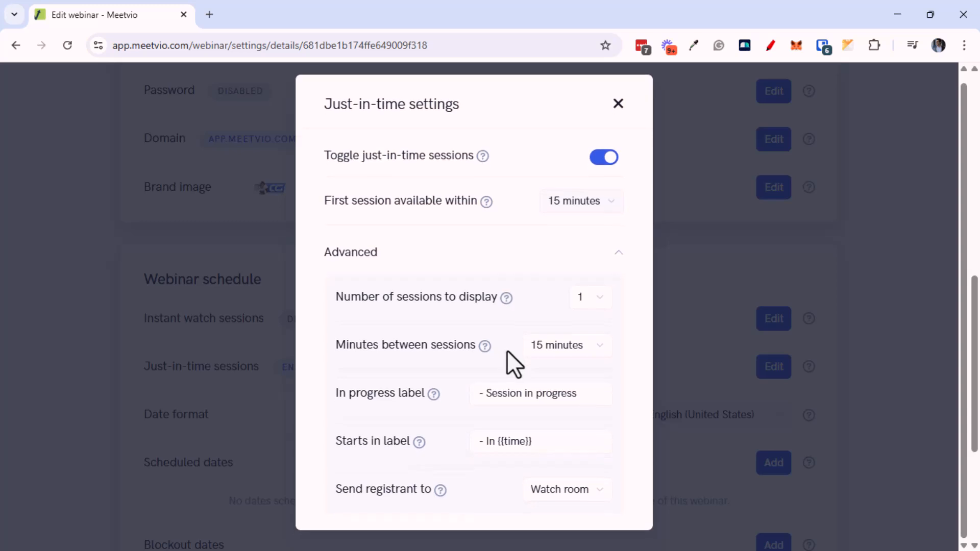
Show 3 sessions spaced 60 minutes apart, still sending registrants to the watch room
click(581, 302)
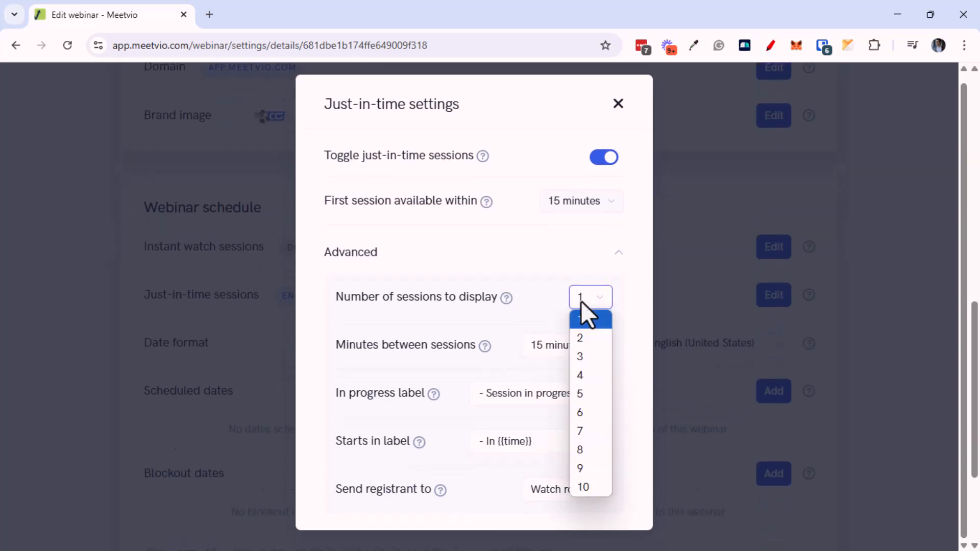
click(584, 360)
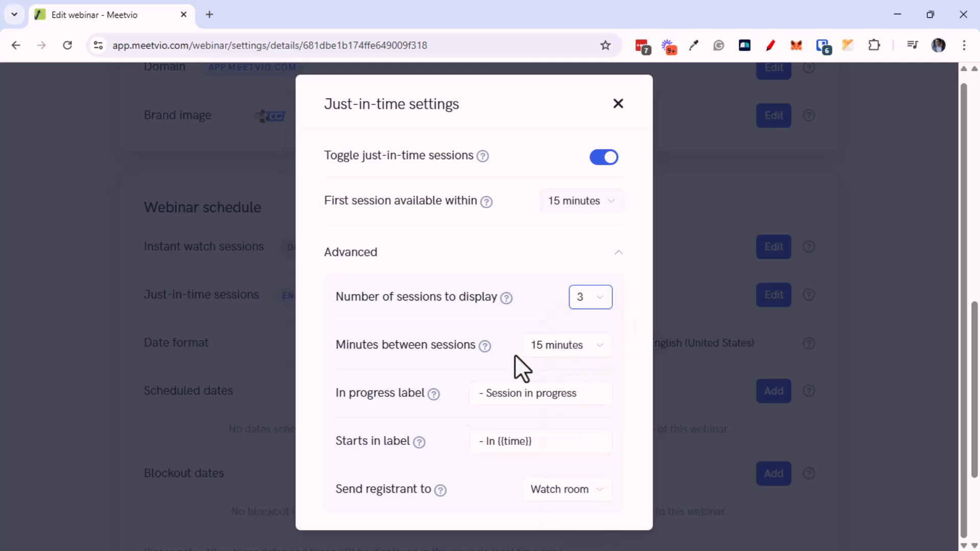
click(558, 345)
click(582, 177)
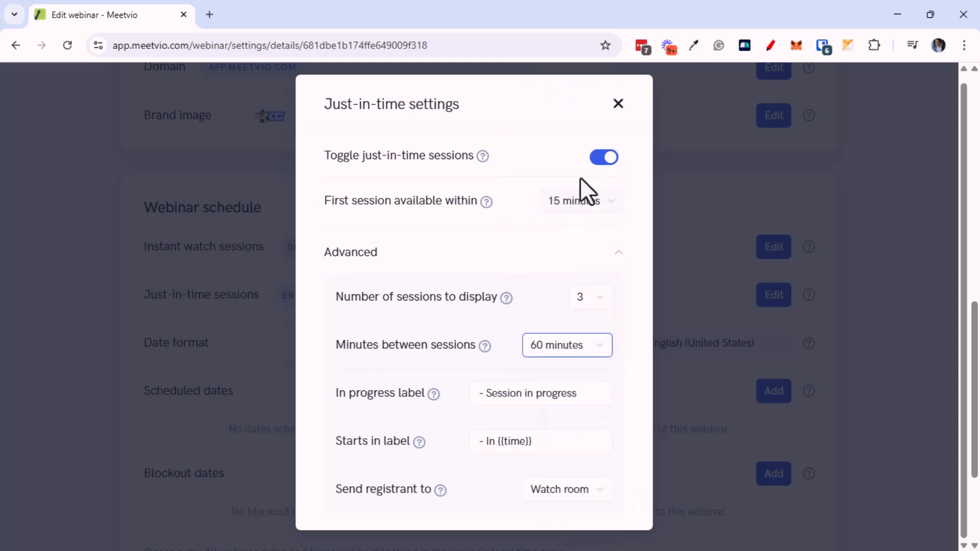
scroll(497, 367, down, 1)
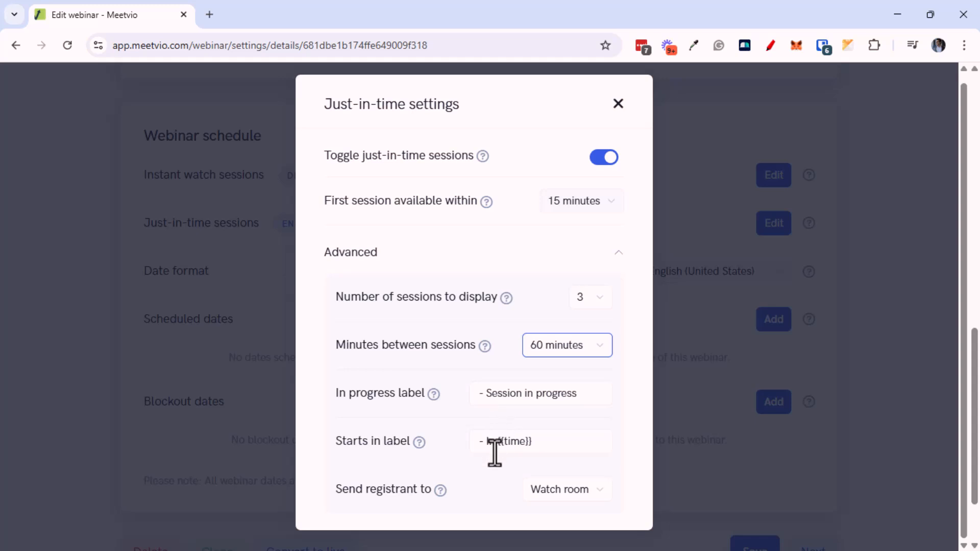
click(575, 492)
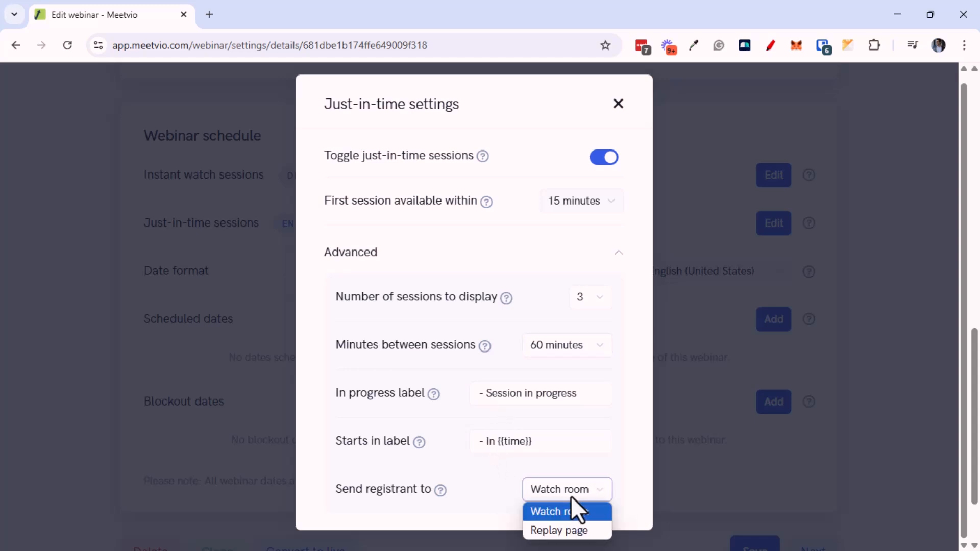
click(569, 512)
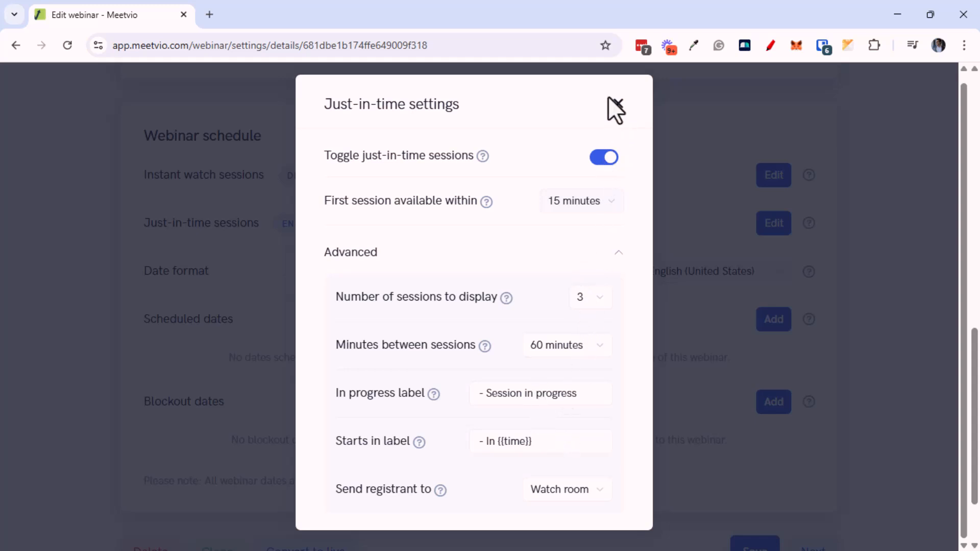
click(618, 105)
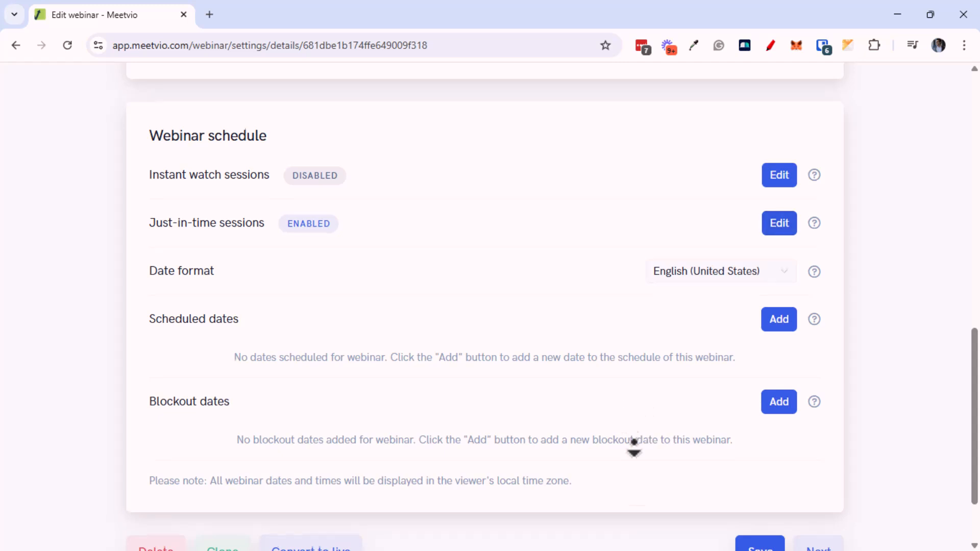
Save the details and continue to registration, keeping the hosted registration page
scroll(628, 437, down, 1)
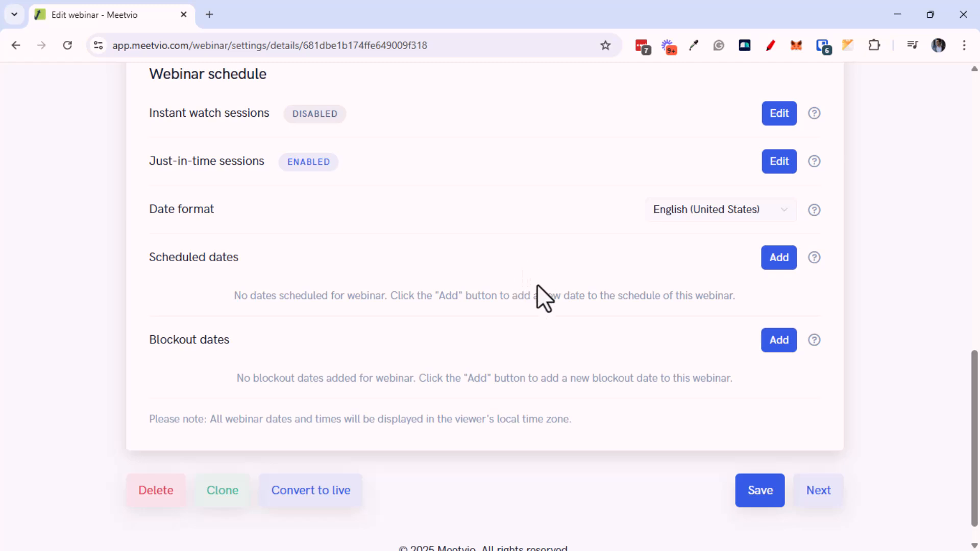
scroll(531, 343, down, 1)
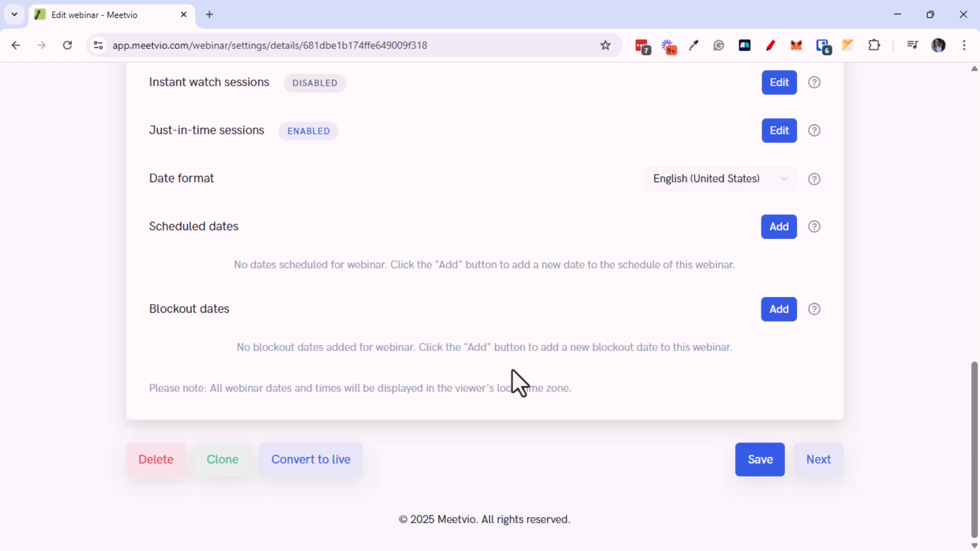
click(824, 462)
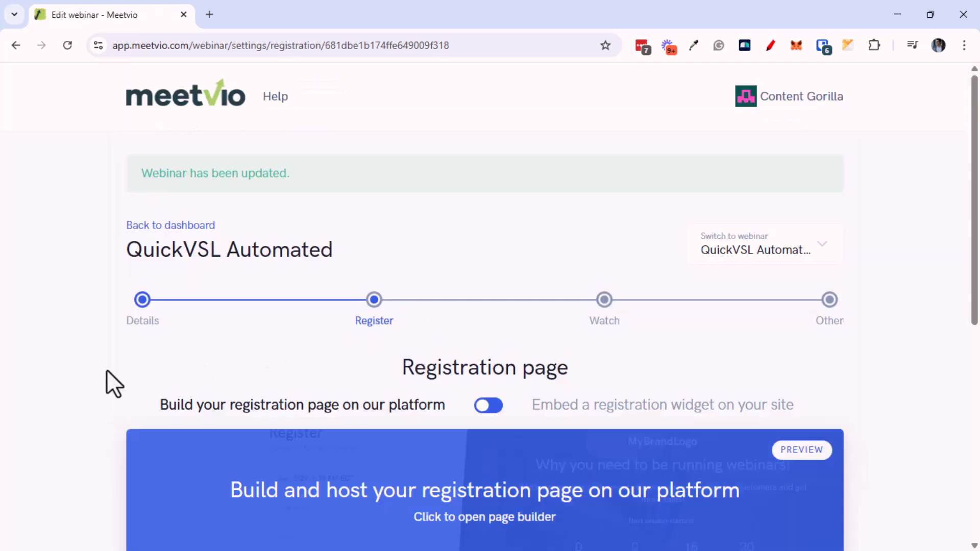
scroll(111, 425, down, 3)
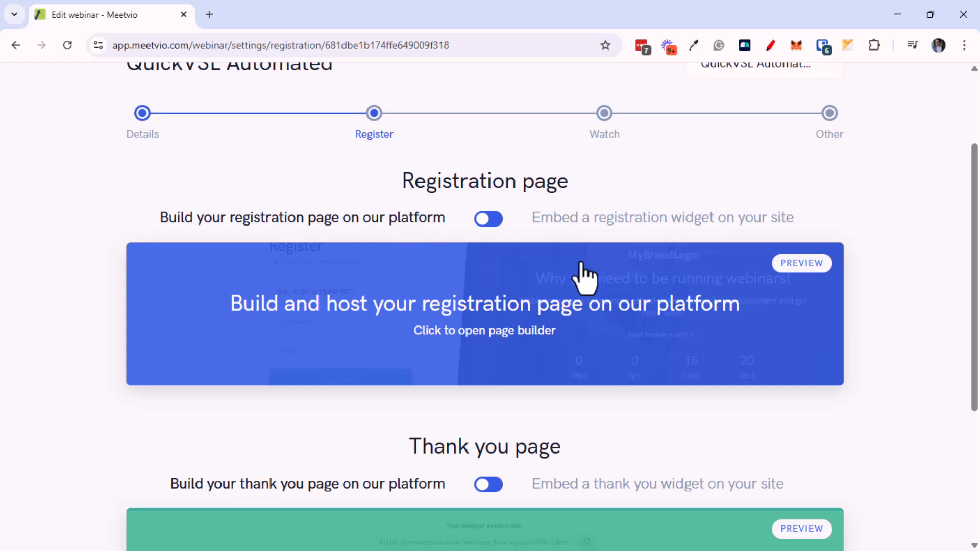
click(498, 218)
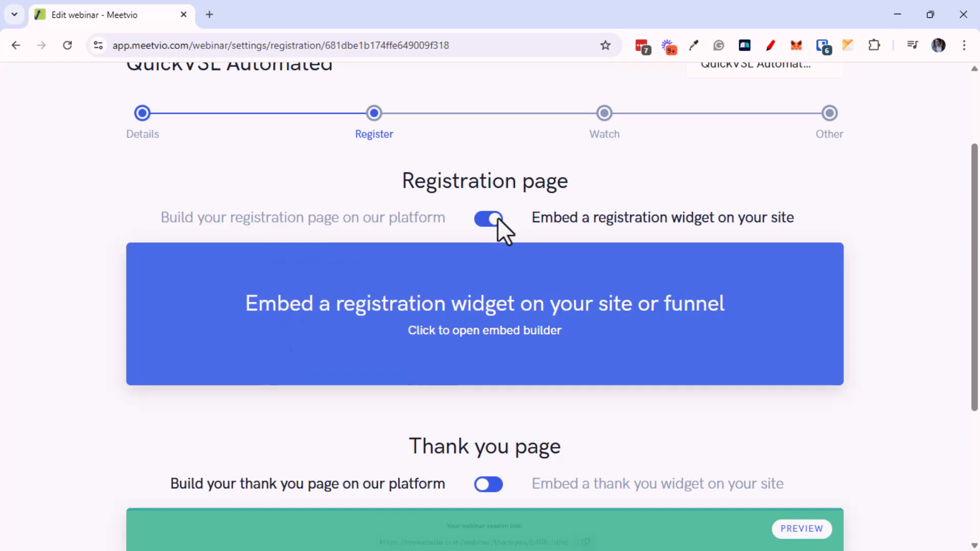
click(481, 220)
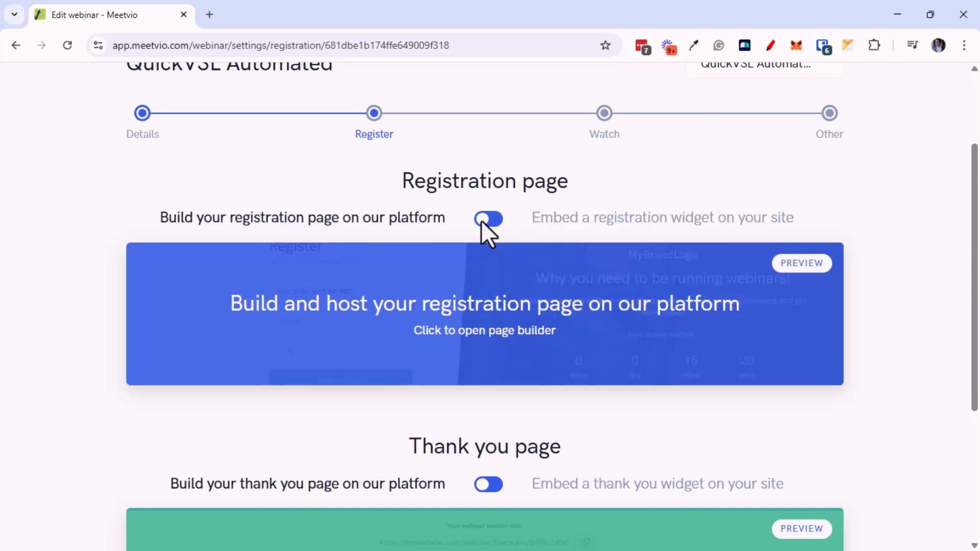
Preview the hosted registration page, then open the registration page builder
click(792, 264)
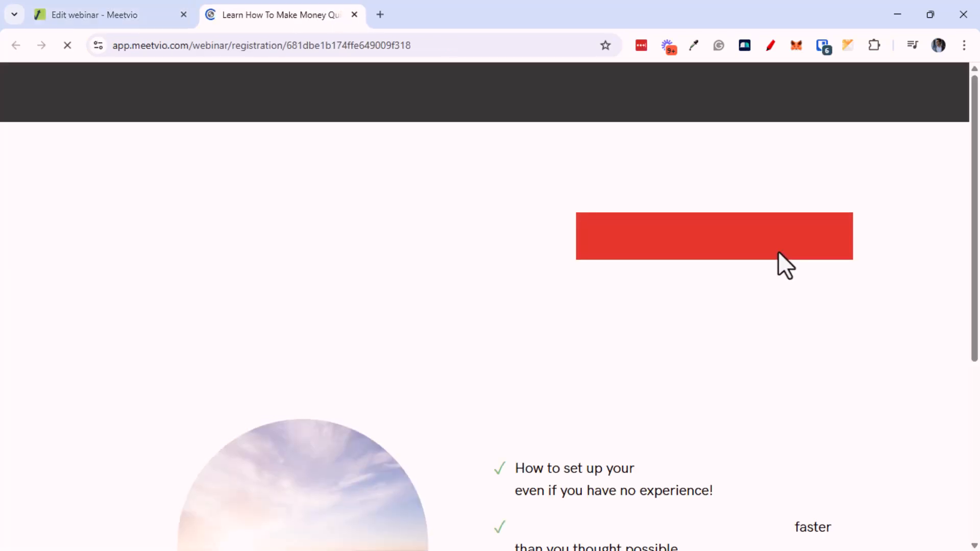
middle_click(593, 199)
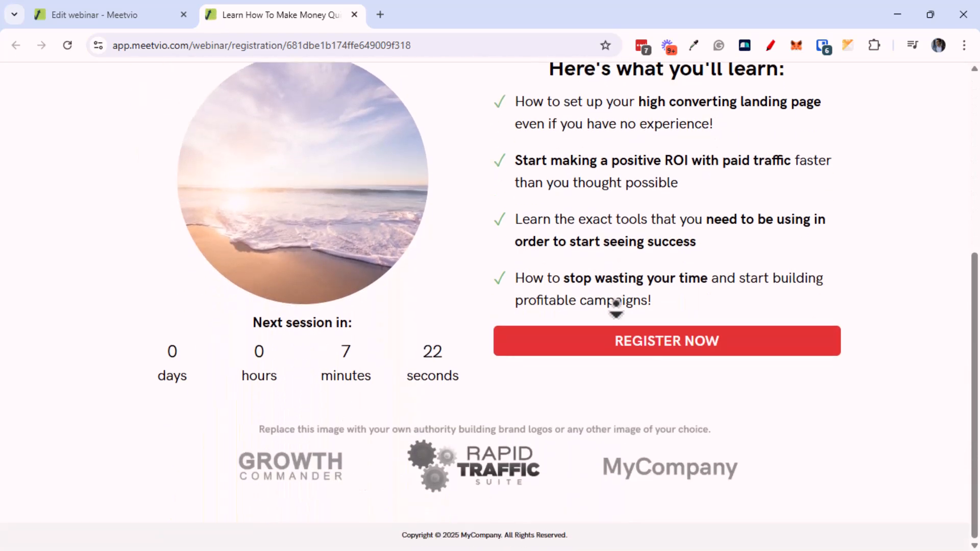
middle_click(616, 309)
middle_click(695, 259)
middle_click(695, 193)
triple_click(674, 263)
middle_click(669, 295)
middle_click(593, 137)
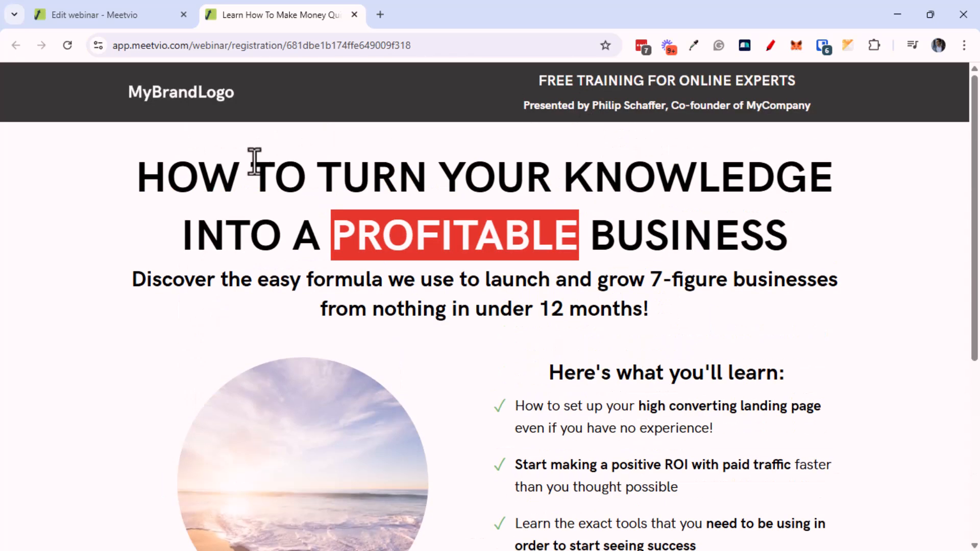
click(140, 19)
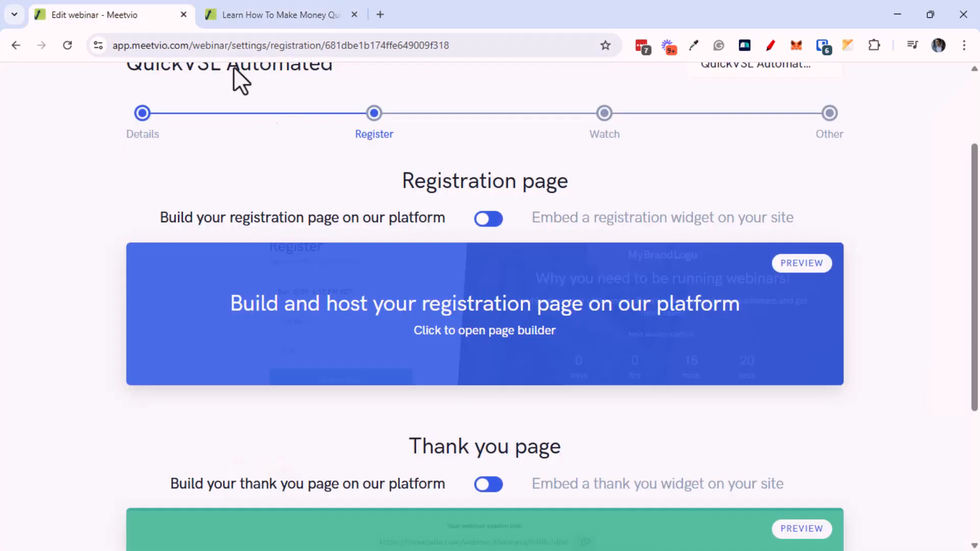
click(450, 335)
Select the template headline text block and scroll through its Text settings
click(356, 222)
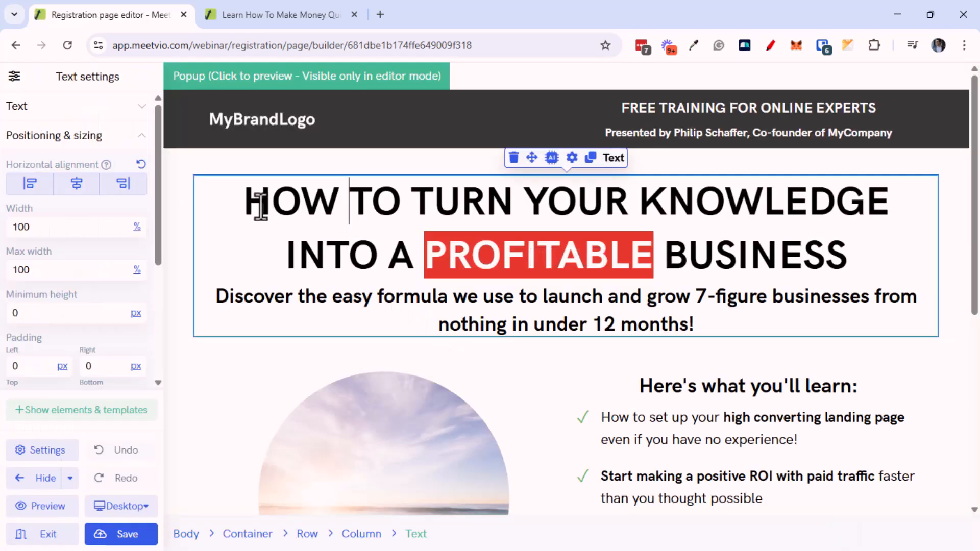
drag(159, 210, 169, 322)
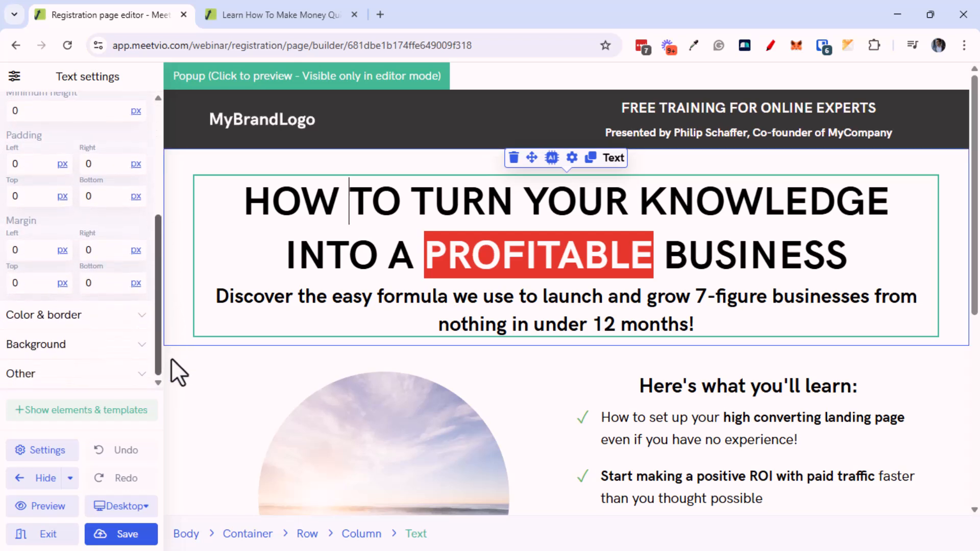
drag(171, 354, 186, 179)
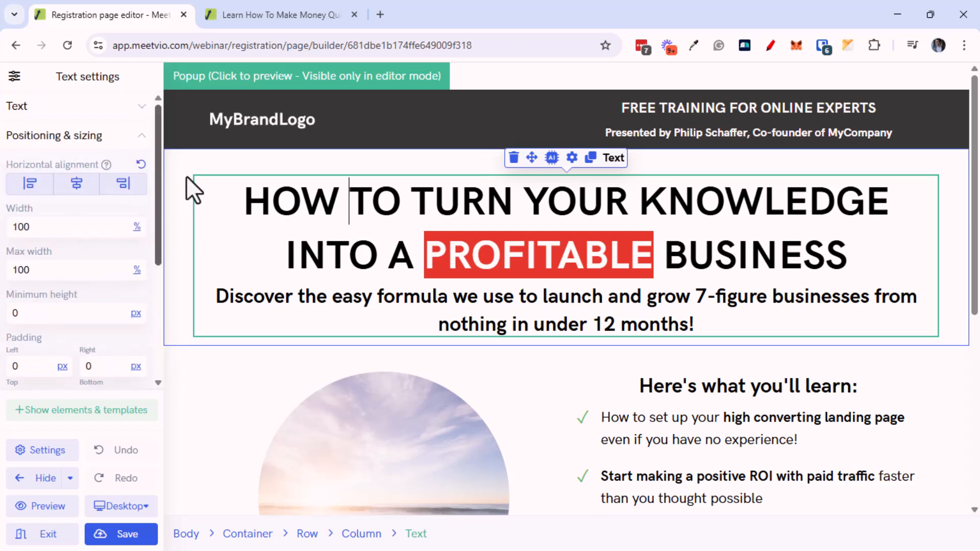
Open chatgpt.com in a new tab with its sidebar collapsed
click(381, 14)
text(chatgpt.com)
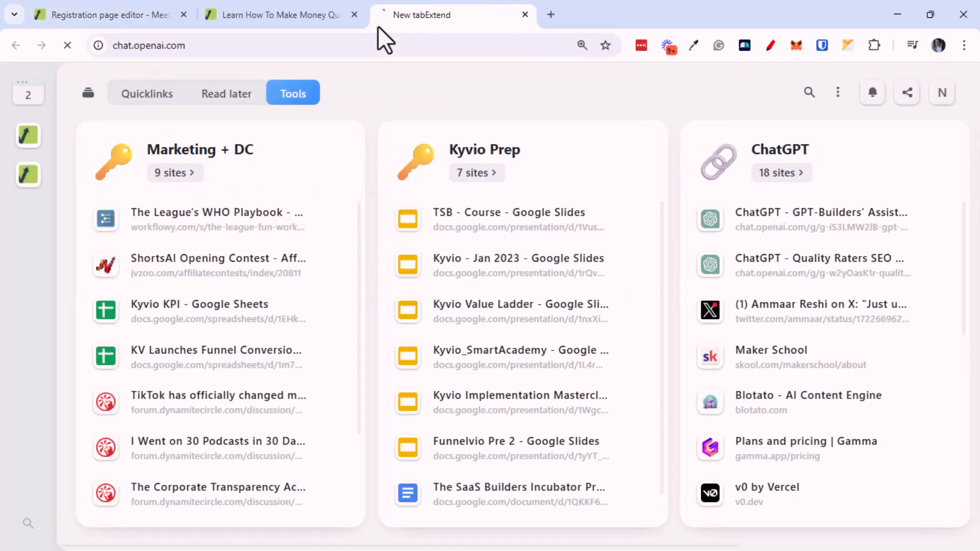
key(Return)
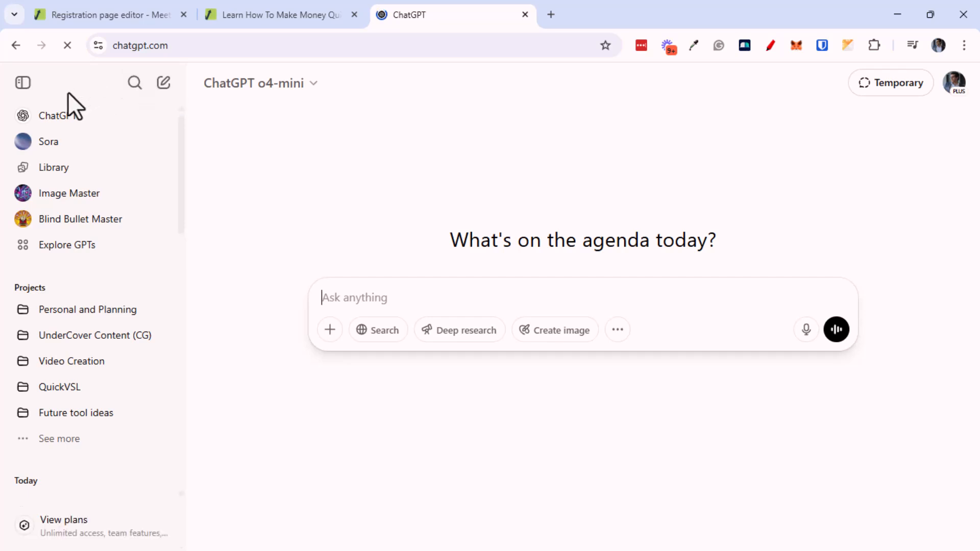
click(23, 82)
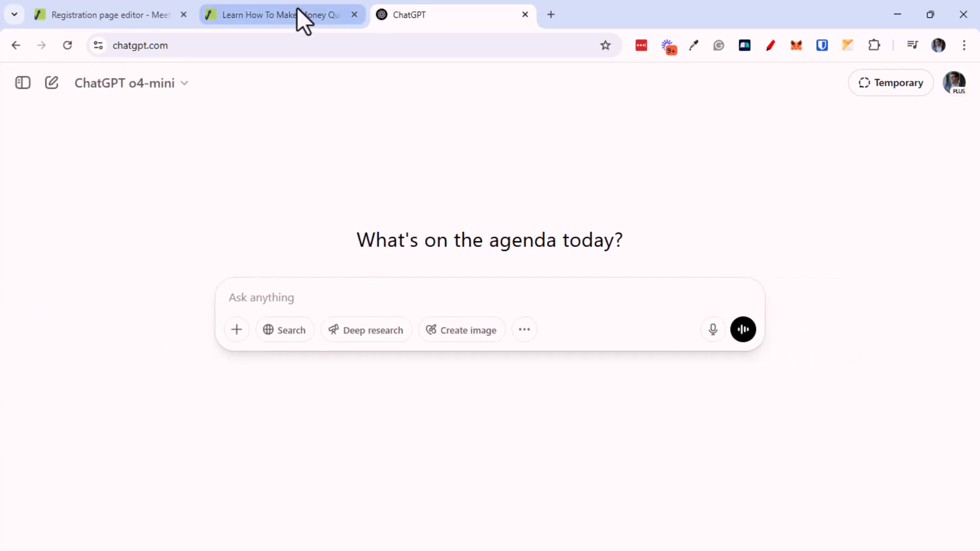
click(297, 11)
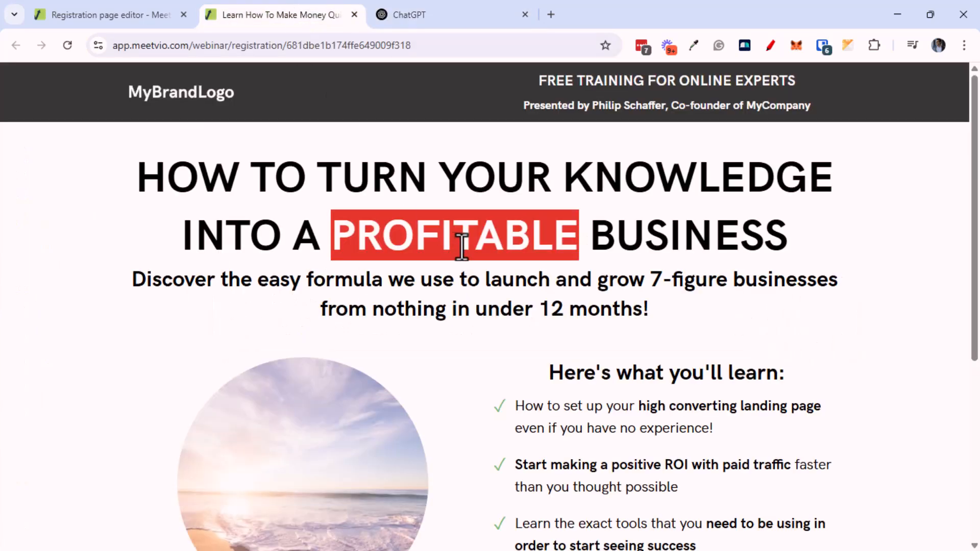
scroll(526, 420, down, 6)
scroll(524, 419, up, 6)
click(455, 16)
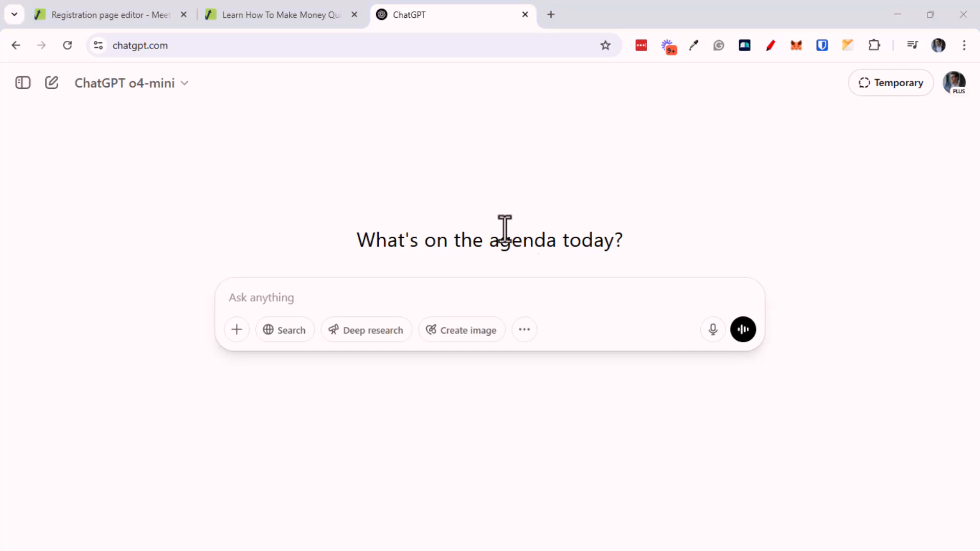
Draft a ChatGPT prompt asking for webinar opt-in copy with headline, sub headline and 4–6 bullets
click(554, 300)
text(You probably already know by now. Okay, so I'm looking to do webinar, where it teach people how to)
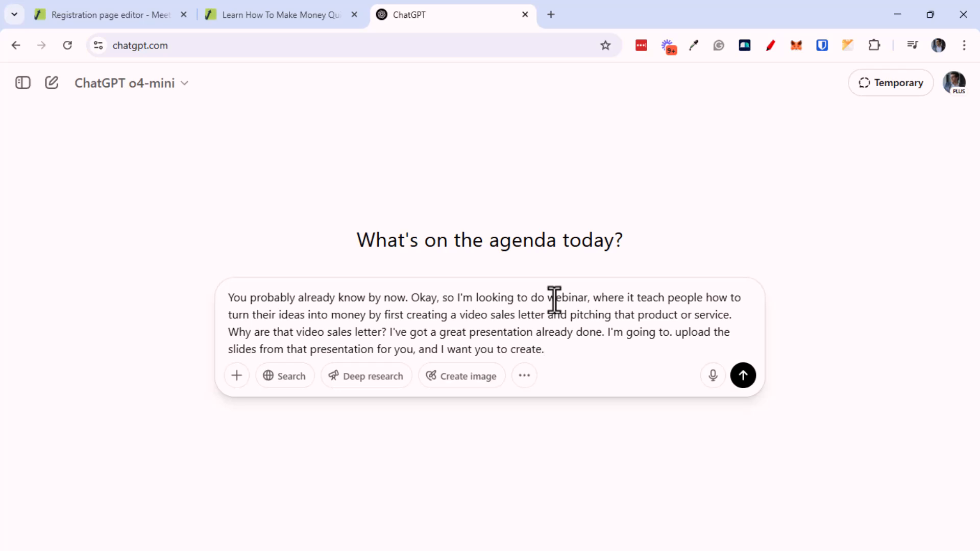
click(272, 13)
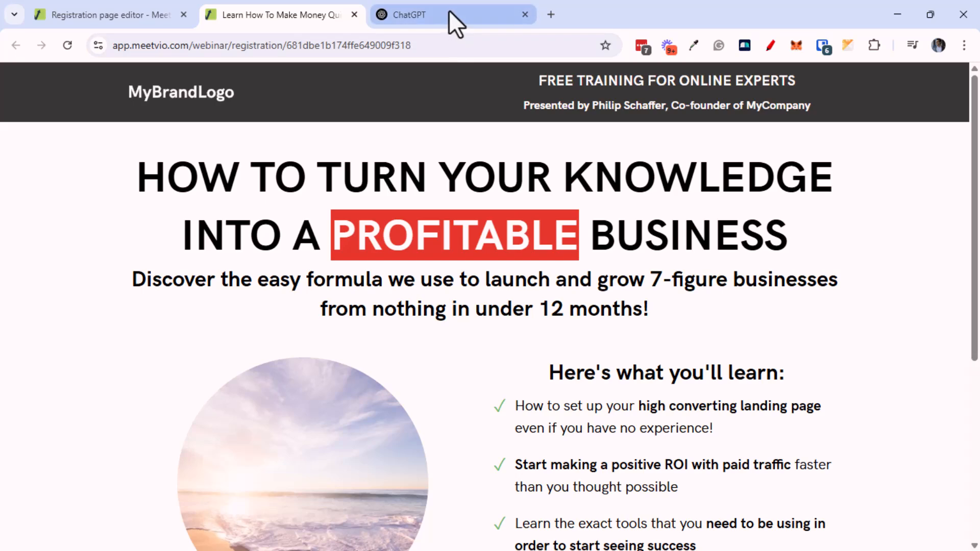
click(449, 14)
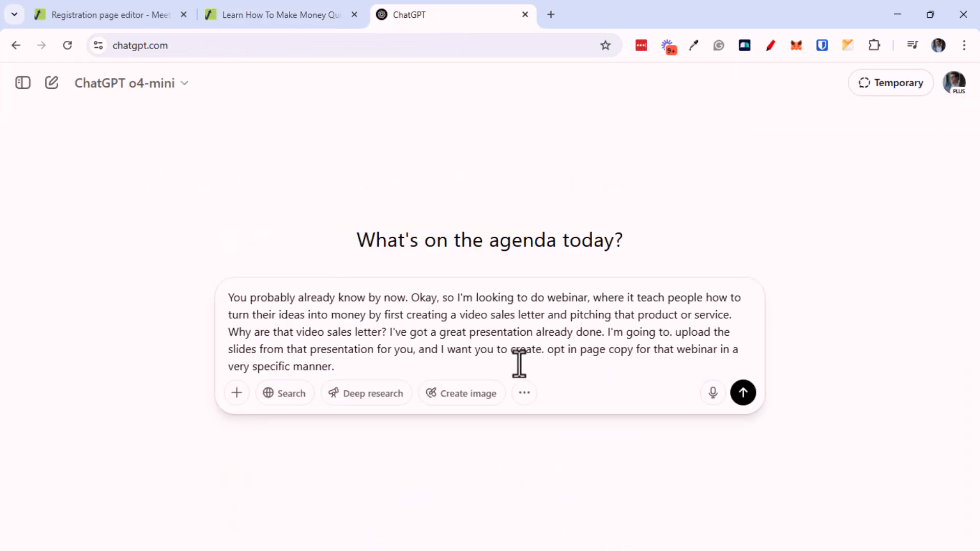
text(You should have a headline. A sub headline. And then 4 to 6 bullet points that)
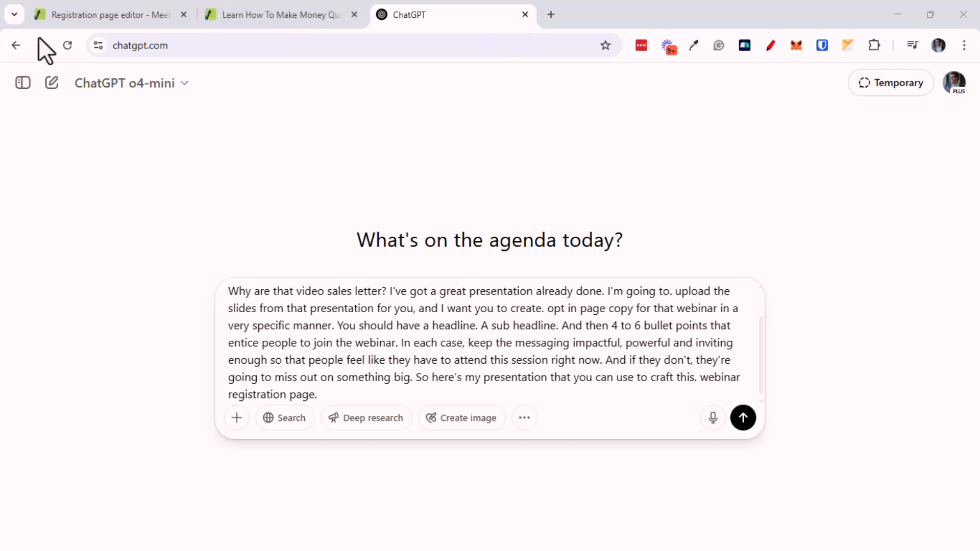
Open Google Slides in a new browser tab
click(551, 15)
text(slide)
key(Return)
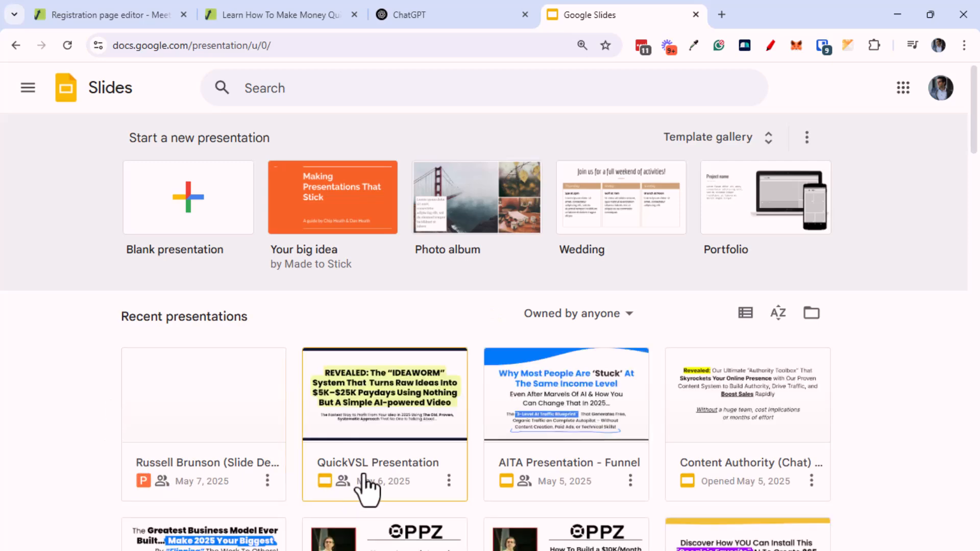
Download the QuickVSL Presentation from Google Slides as a PDF document
click(367, 488)
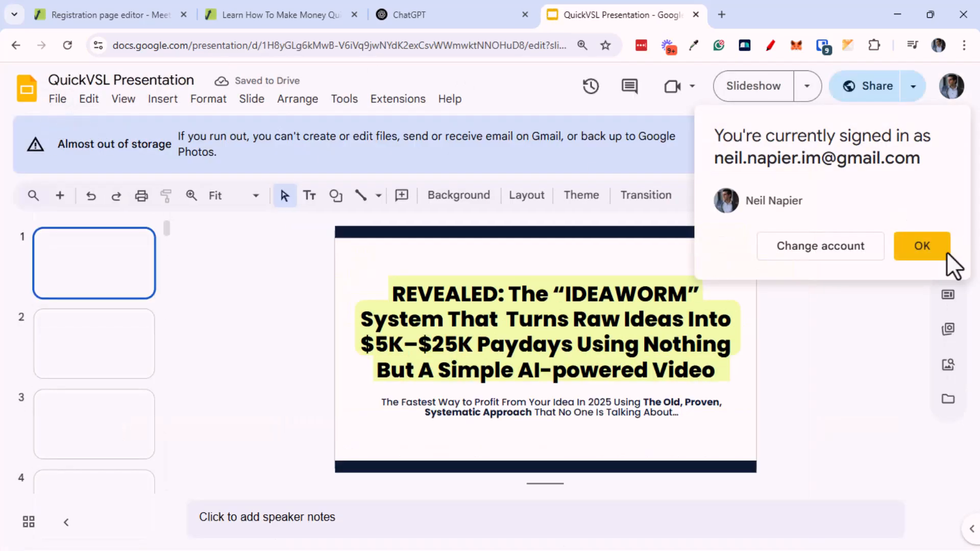
click(945, 254)
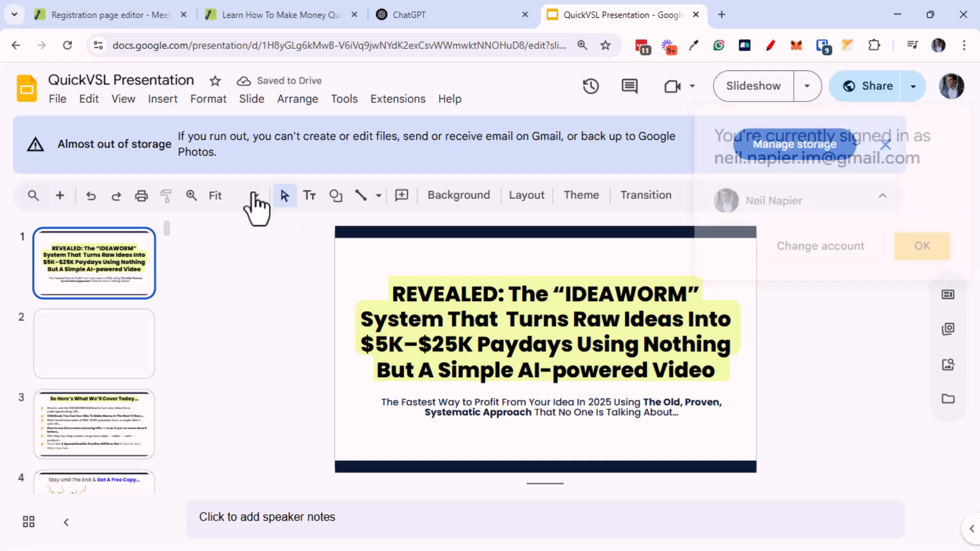
click(61, 103)
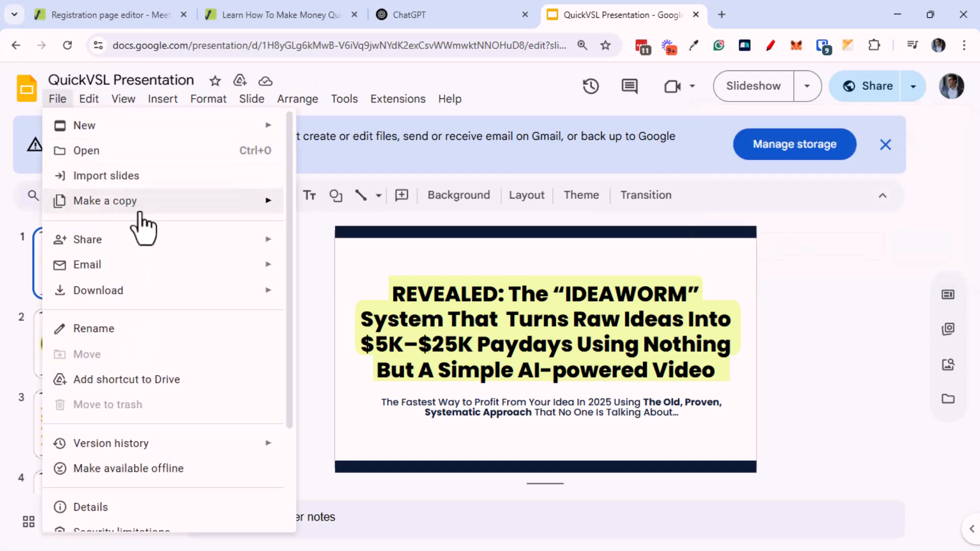
mouse_move(154, 295)
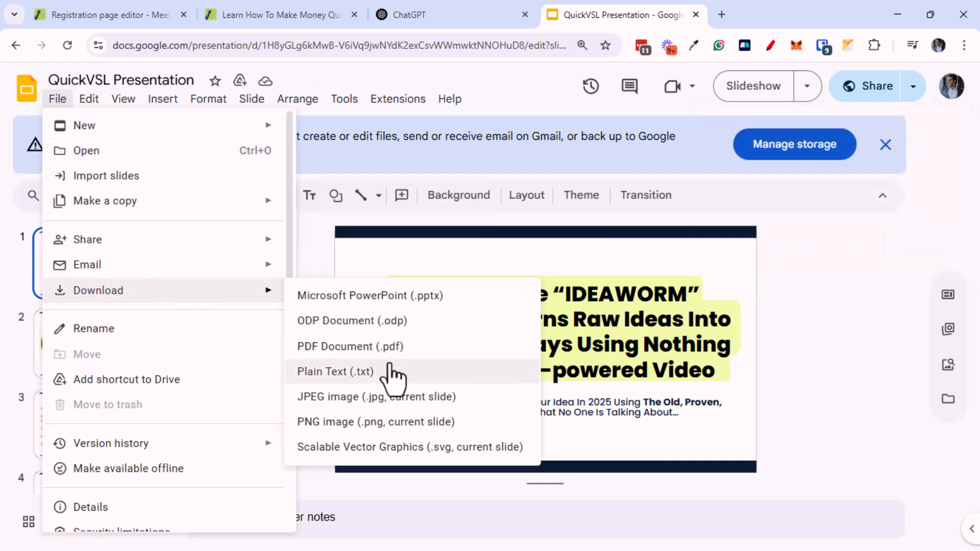
click(390, 366)
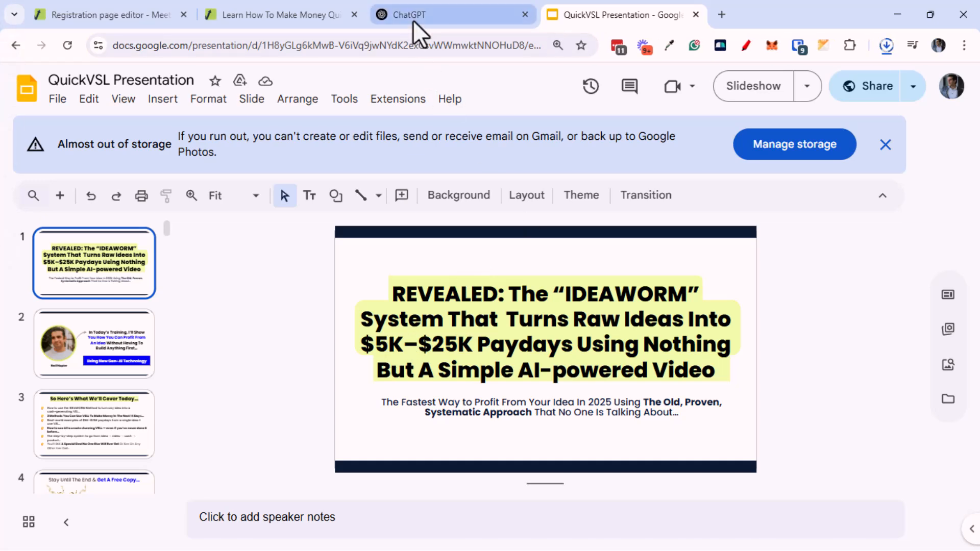
click(413, 20)
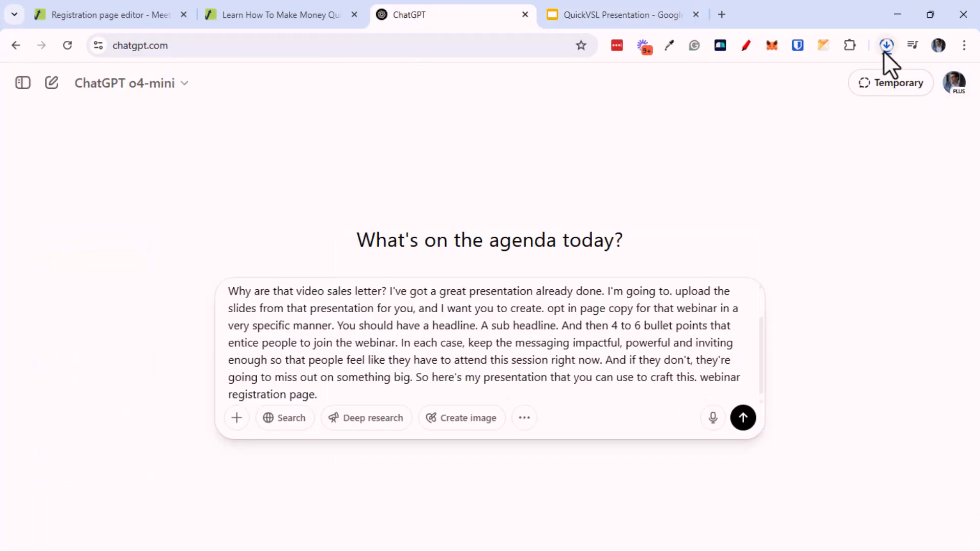
Attach the QuickVSL Presentation PDF, trim the prompt's opening sentence, and send it to ChatGPT
click(237, 418)
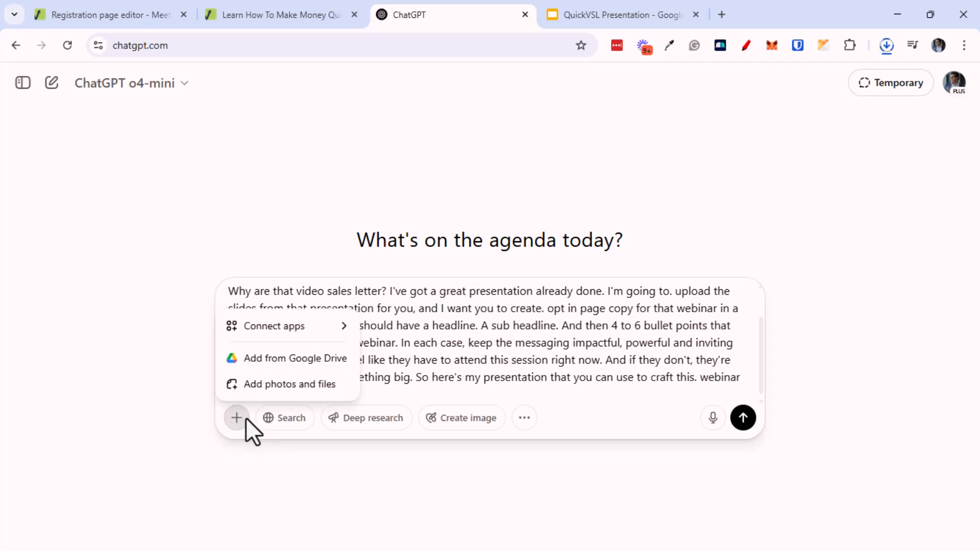
click(287, 384)
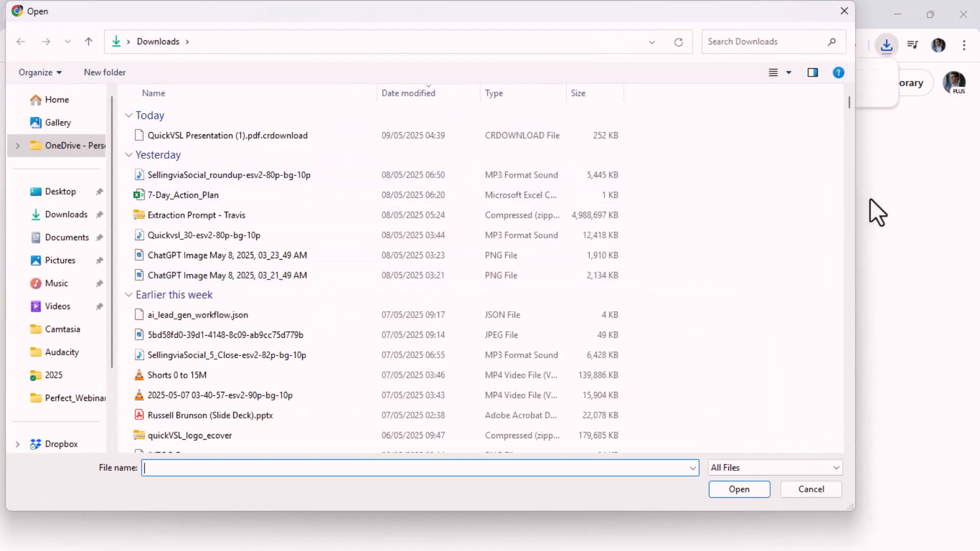
double_click(206, 136)
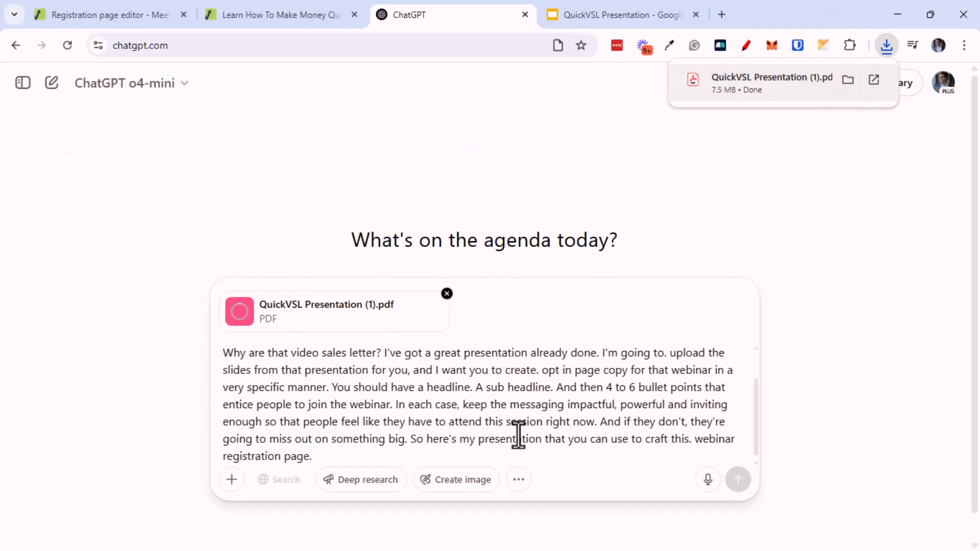
click(469, 422)
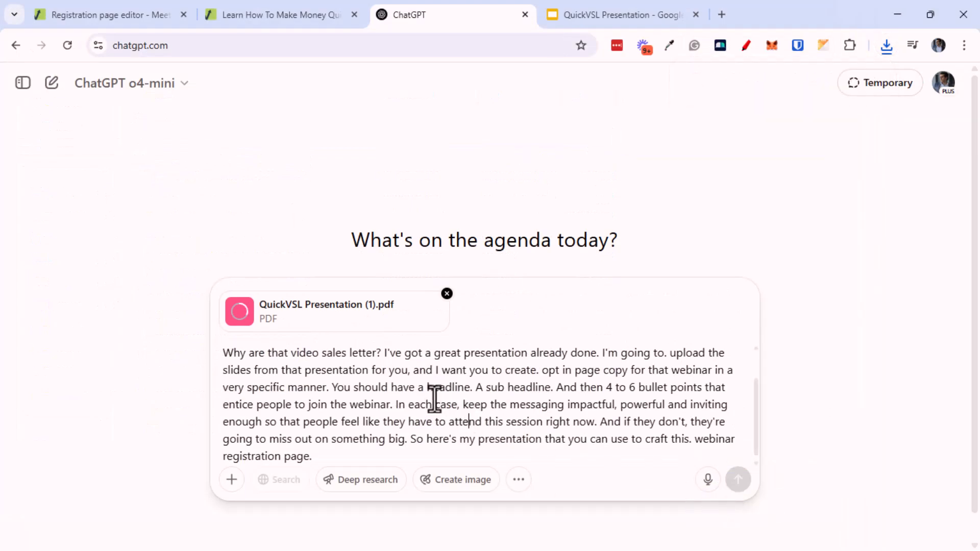
scroll(383, 361, up, 2)
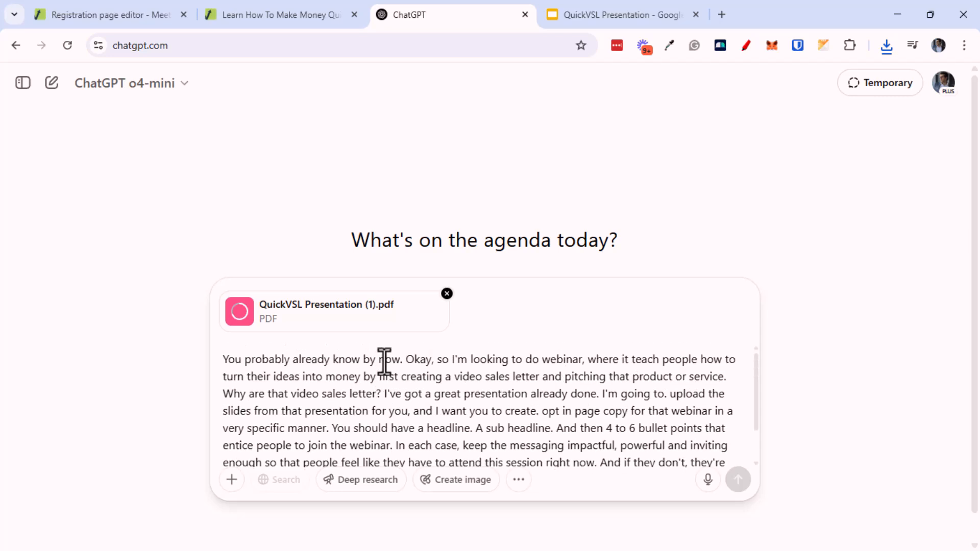
drag(407, 361, 222, 360)
key(BackSpace)
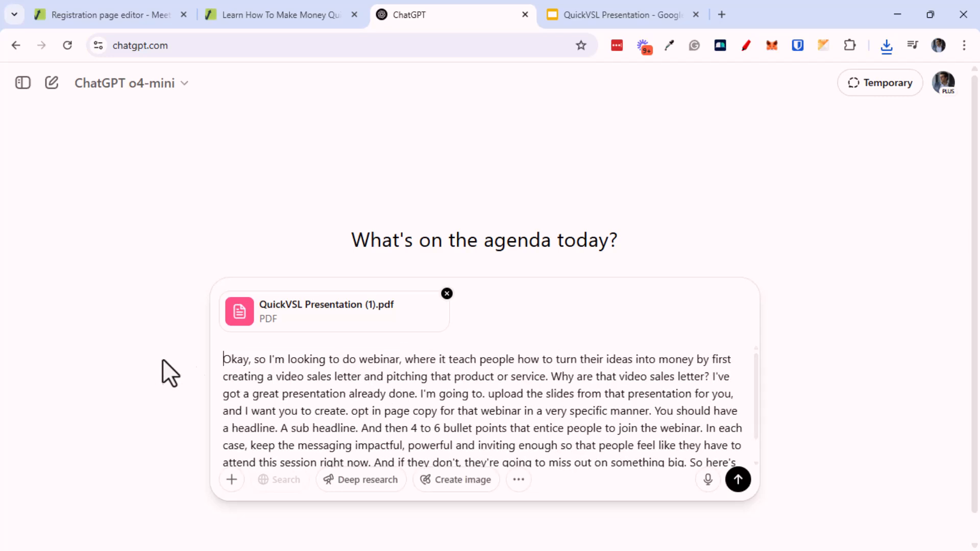
click(738, 479)
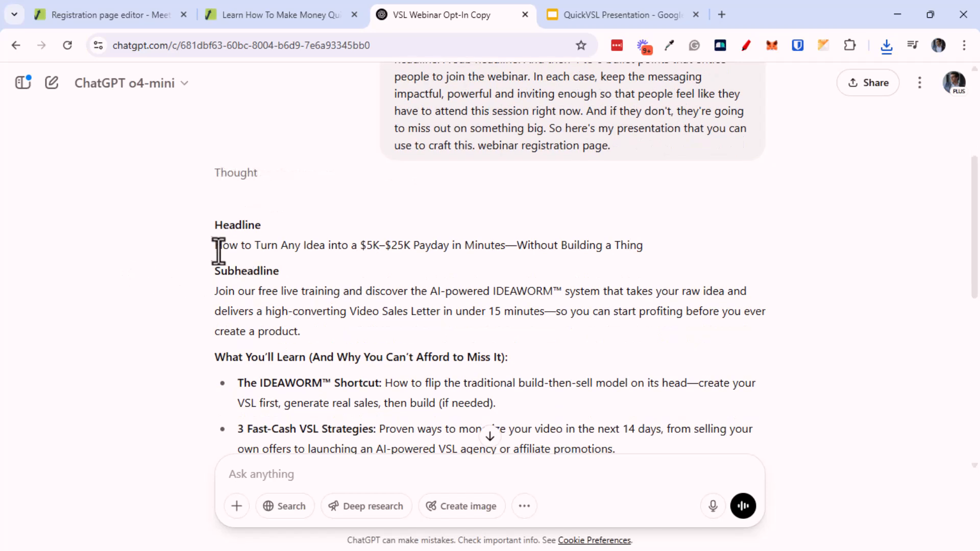
Paste ChatGPT's '$5K–$25K Payday in Minutes' headline over the Meetvio registration heading
drag(217, 249, 645, 245)
key(ctrl+c)
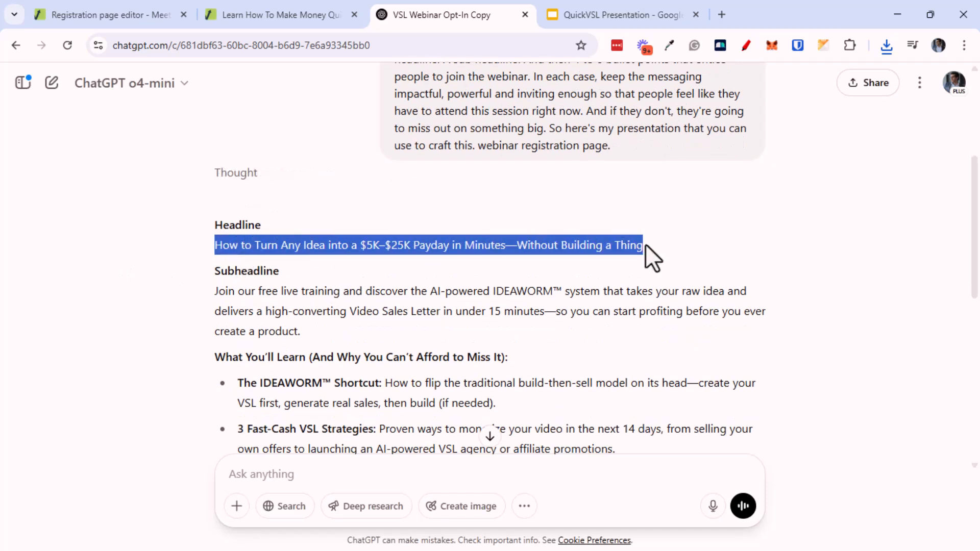
click(151, 20)
drag(245, 198, 843, 255)
key(ctrl+v)
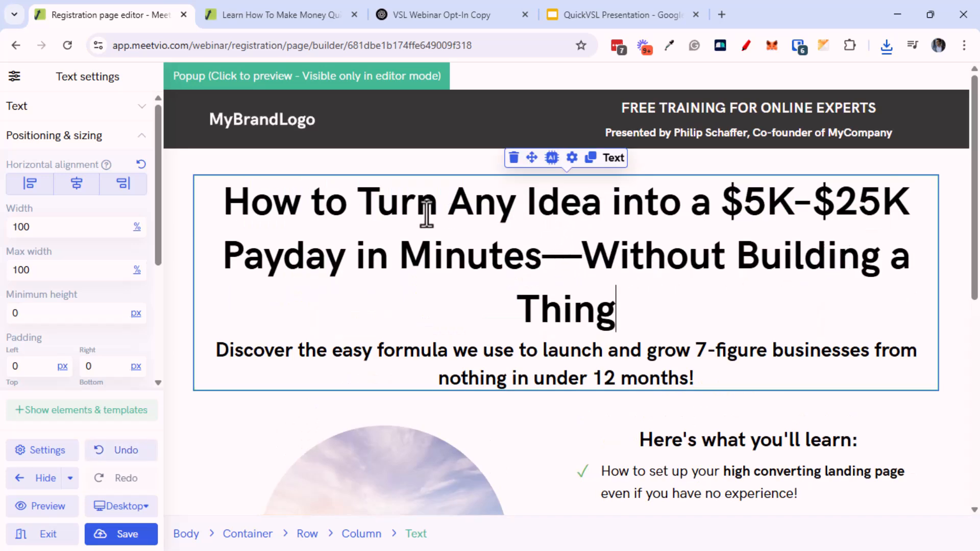
Follow the heading's AI text generator brand-kit notice to the account settings page
click(551, 159)
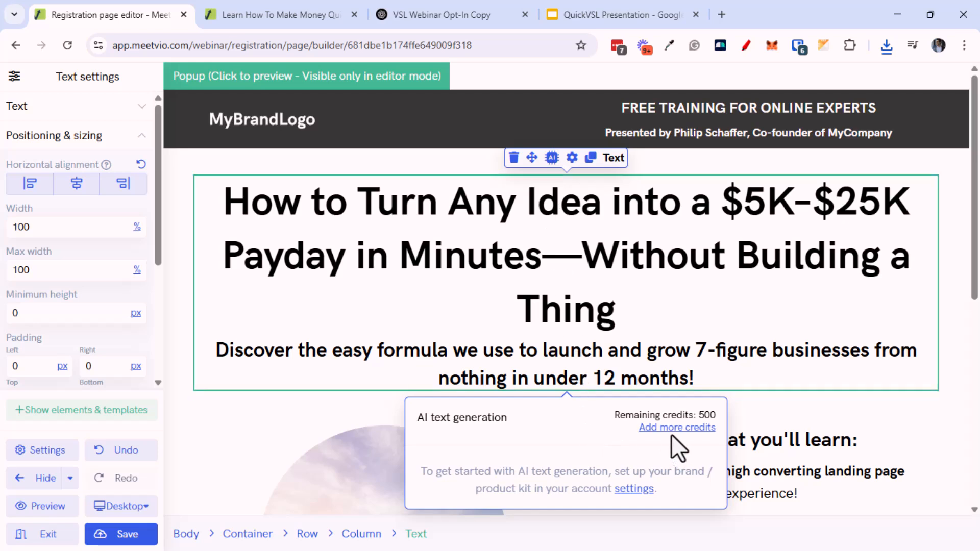
ctrl+click(625, 491)
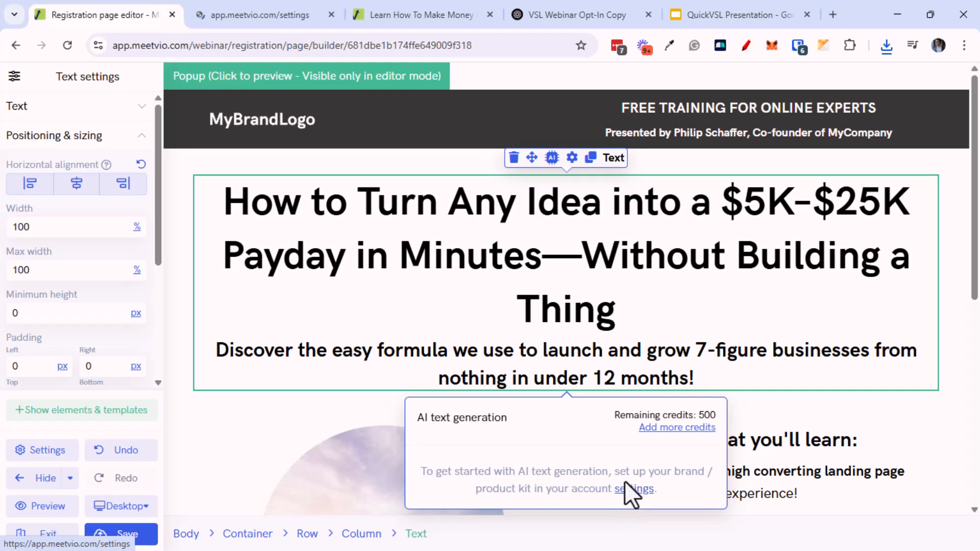
Review the AI Credits and Products & Brands sections on the Settings page
click(244, 15)
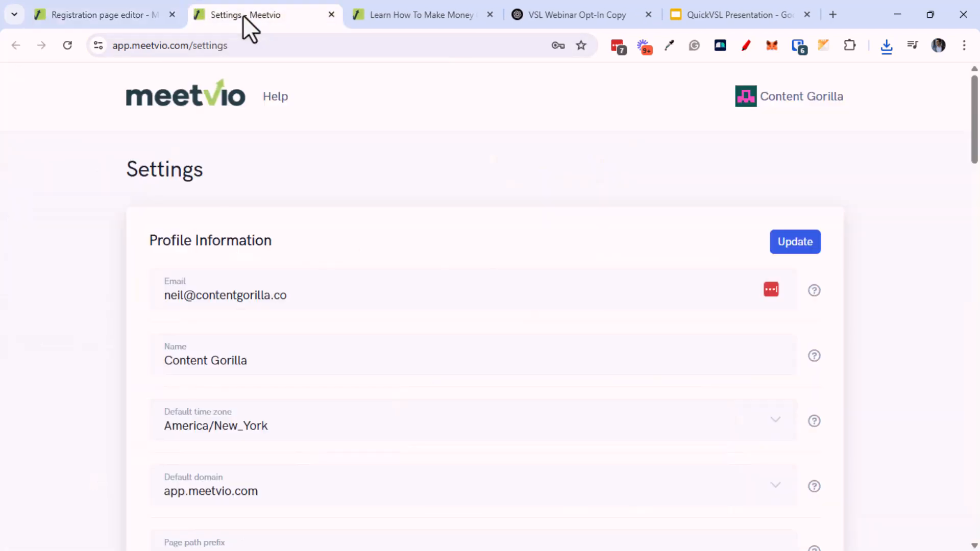
middle_click(116, 380)
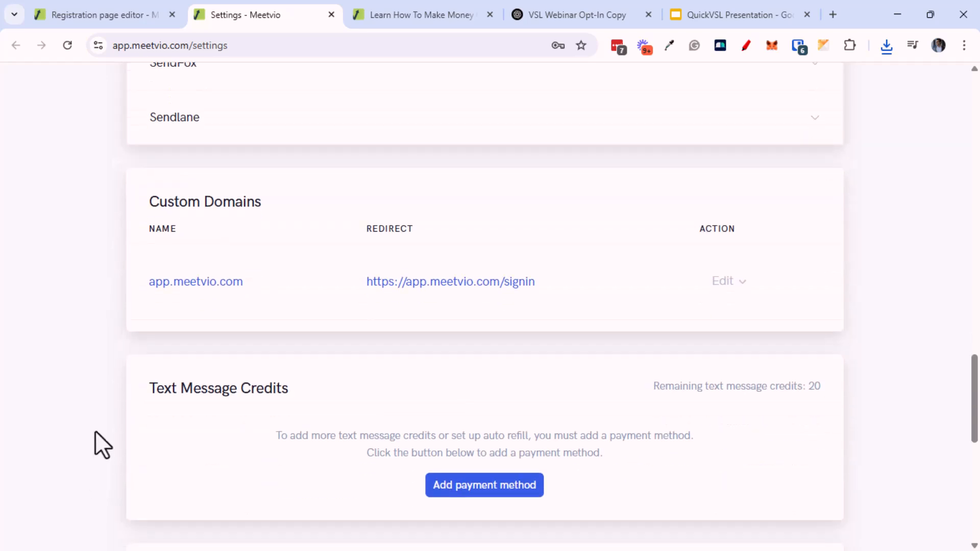
middle_click(96, 507)
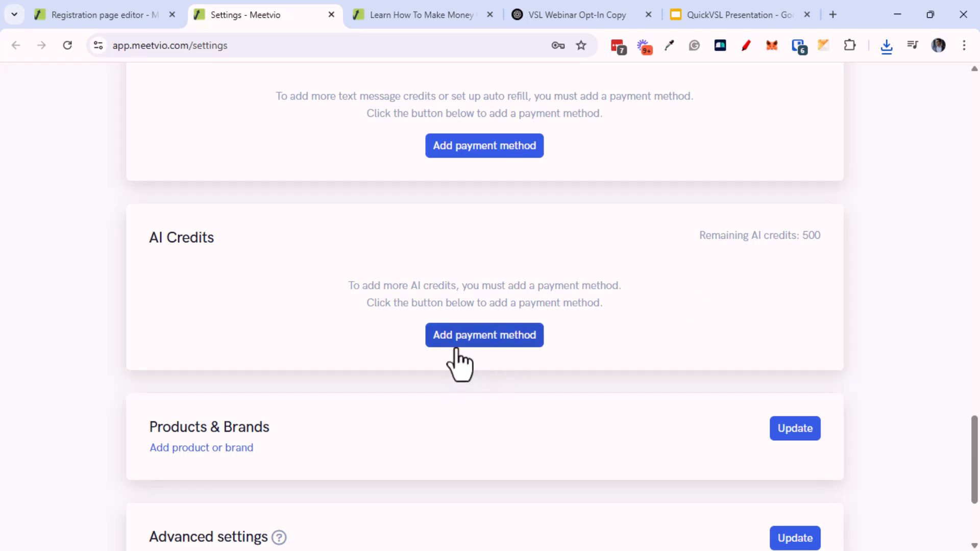
scroll(407, 373, down, 4)
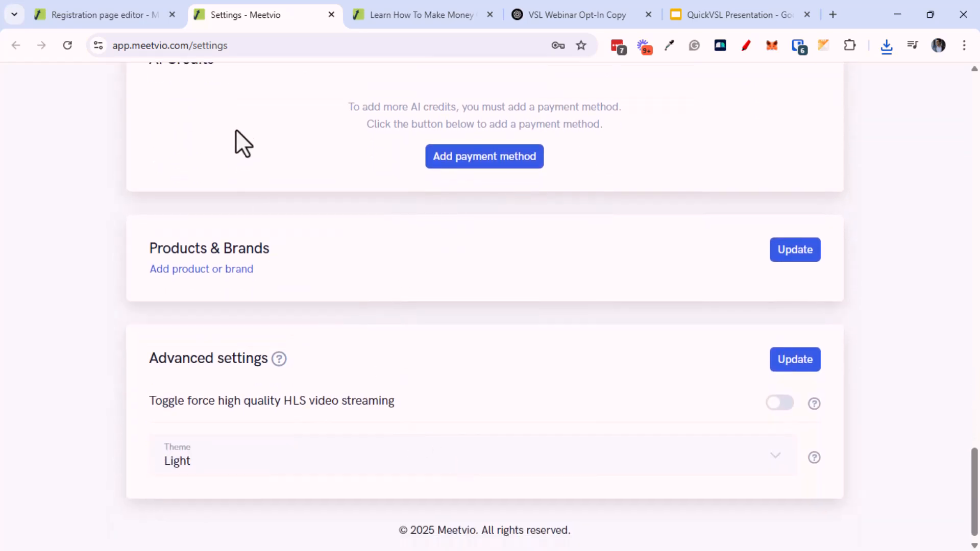
Return to the registration page editor and place the cursor in the headline
click(146, 18)
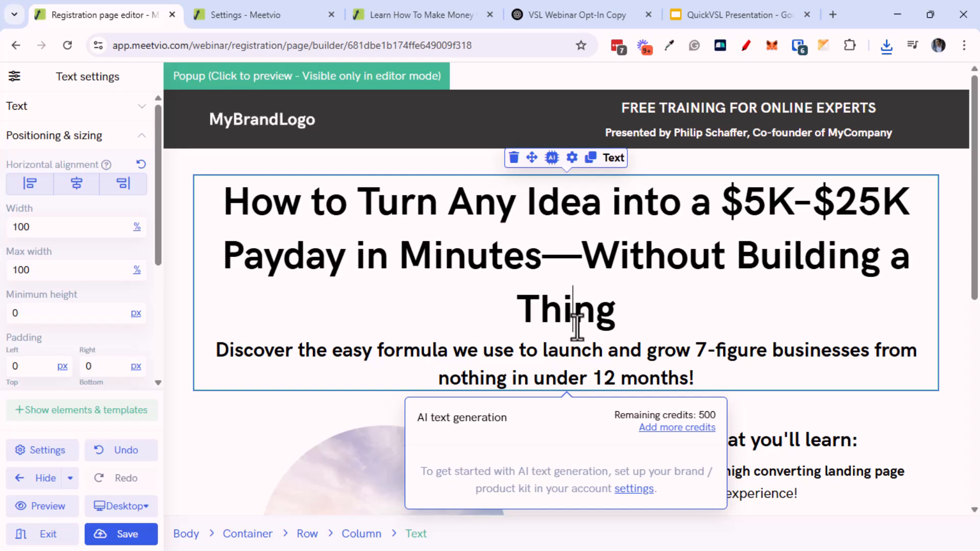
drag(628, 323, 141, 211)
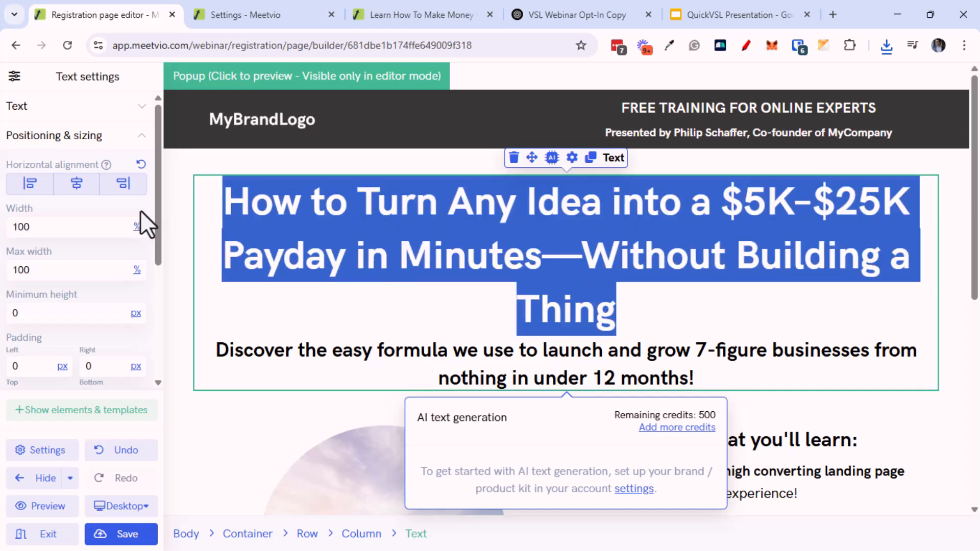
click(401, 258)
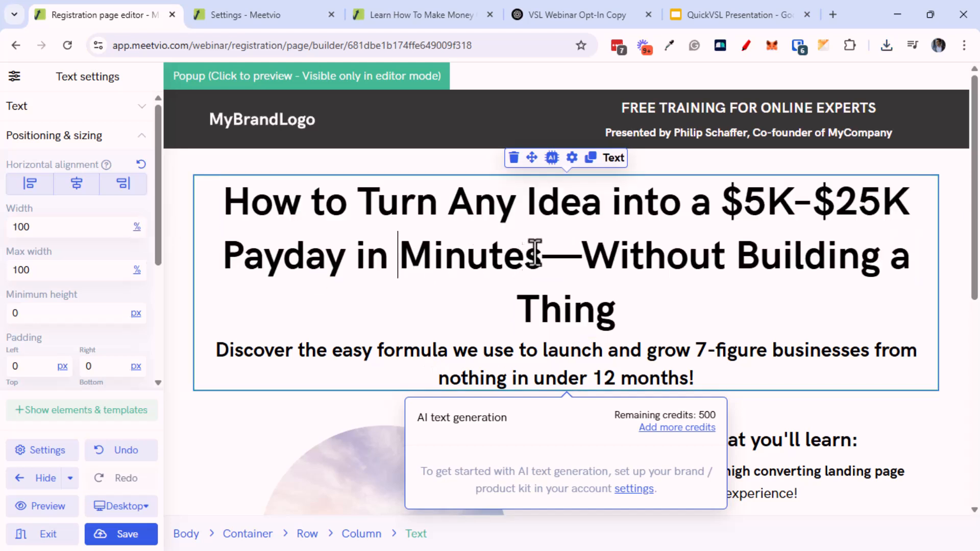
Fix the headline dash and replace the page subheadline with ChatGPT's IDEAWORM™ subheadline
double_click(567, 260)
text(-)
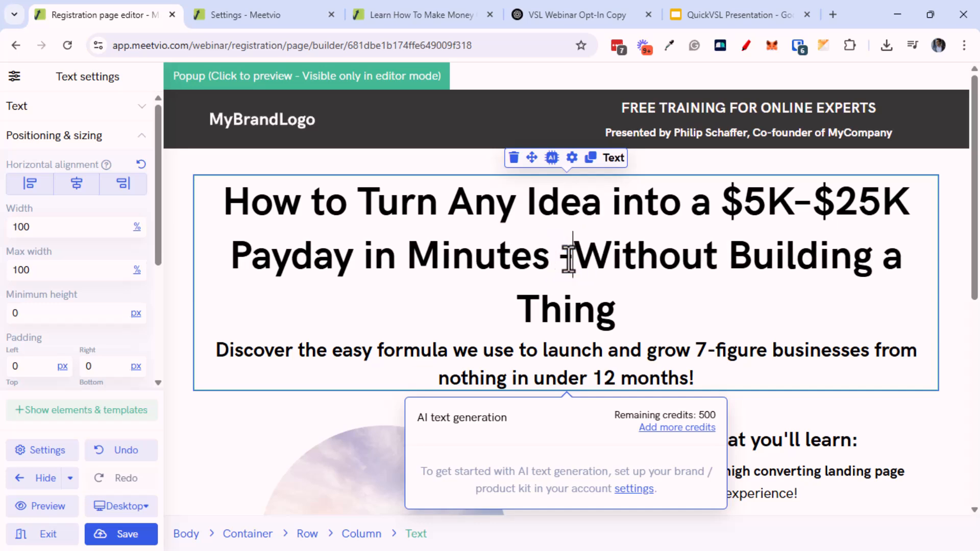
click(520, 14)
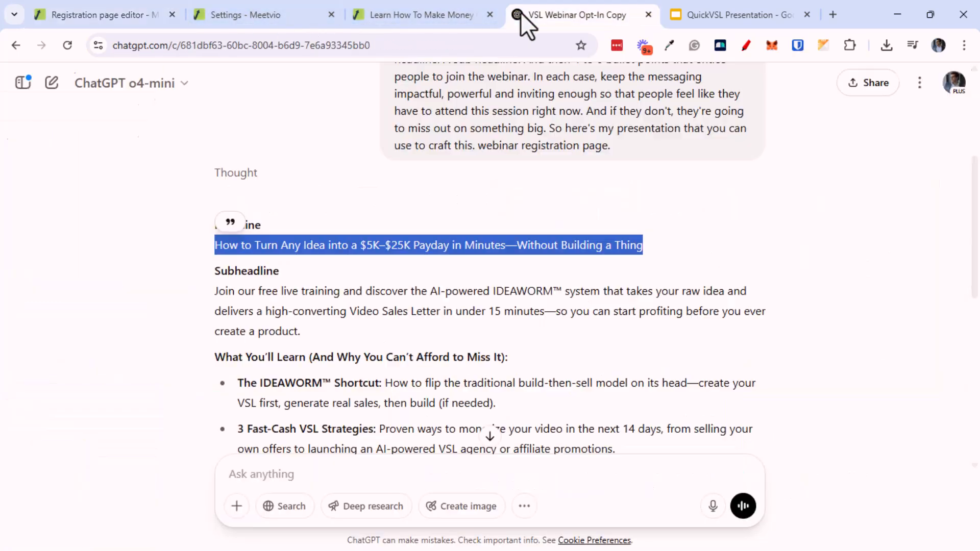
click(364, 327)
drag(234, 299, 319, 328)
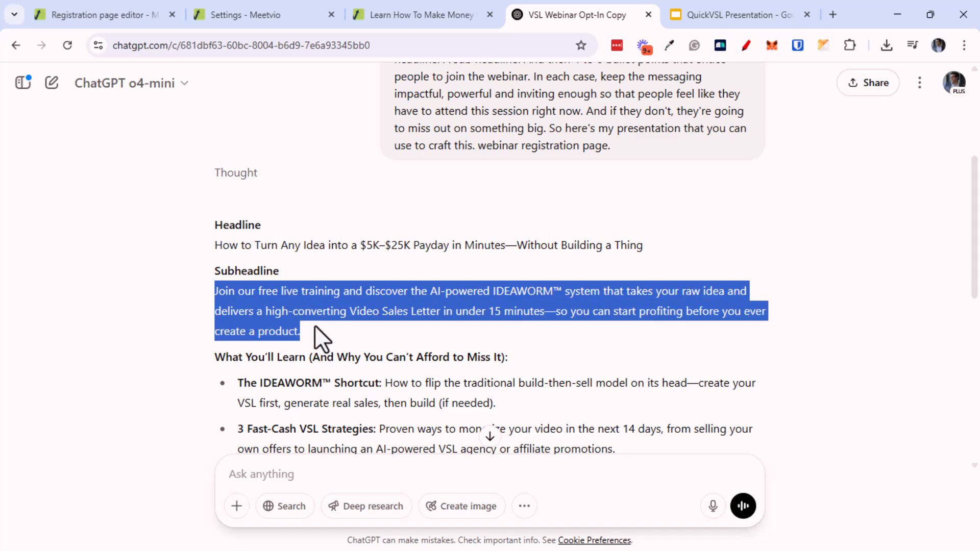
click(137, 12)
drag(219, 351, 696, 377)
key(ctrl+v)
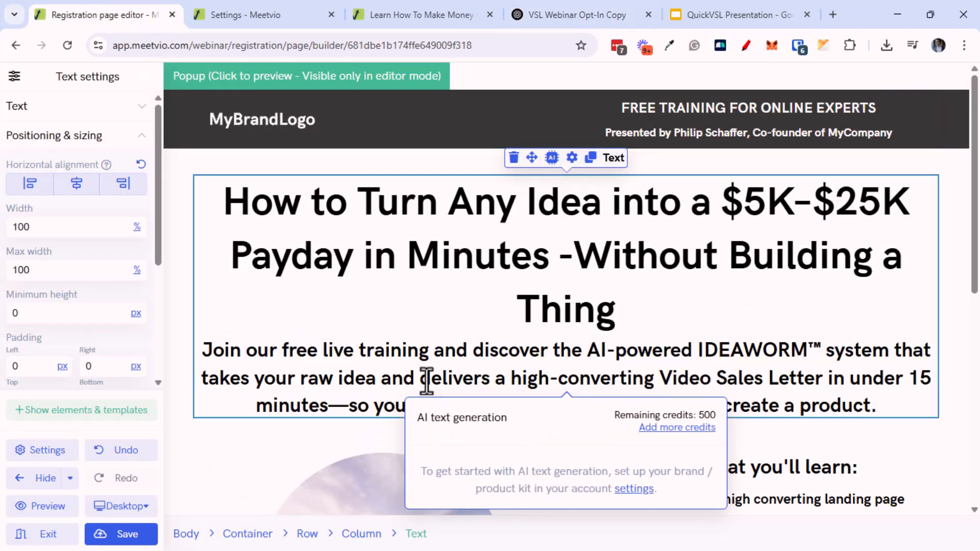
Check the live registration page preview and select ChatGPT's six generated bullet points
scroll(751, 333, down, 3)
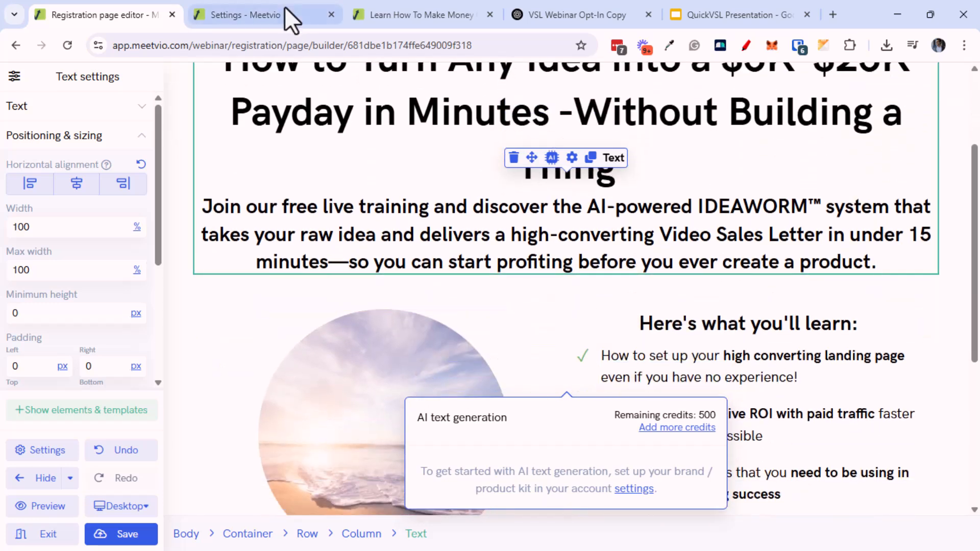
click(390, 12)
scroll(447, 335, down, 4)
click(547, 12)
click(465, 286)
scroll(464, 286, down, 6)
drag(235, 97, 780, 321)
middle_click(473, 388)
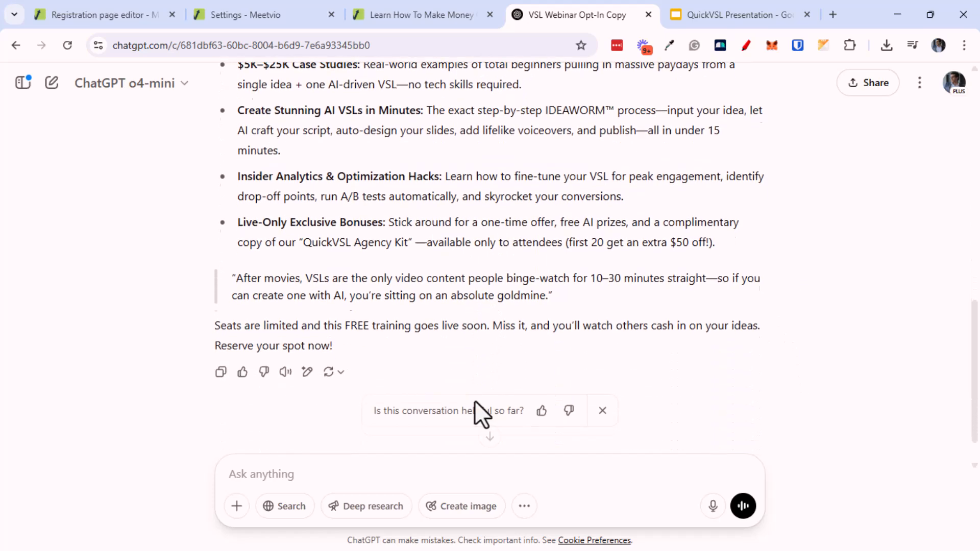
Replace the first bullet with the IDEAWORM™ Shortcut copy and bold its lead-in
click(103, 9)
scroll(668, 286, down, 5)
scroll(669, 266, up, 3)
click(651, 226)
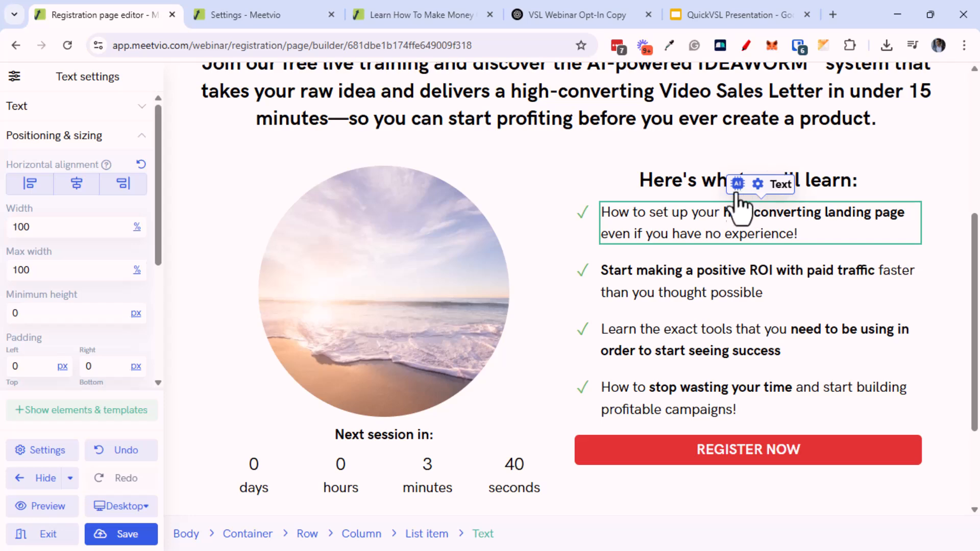
click(556, 21)
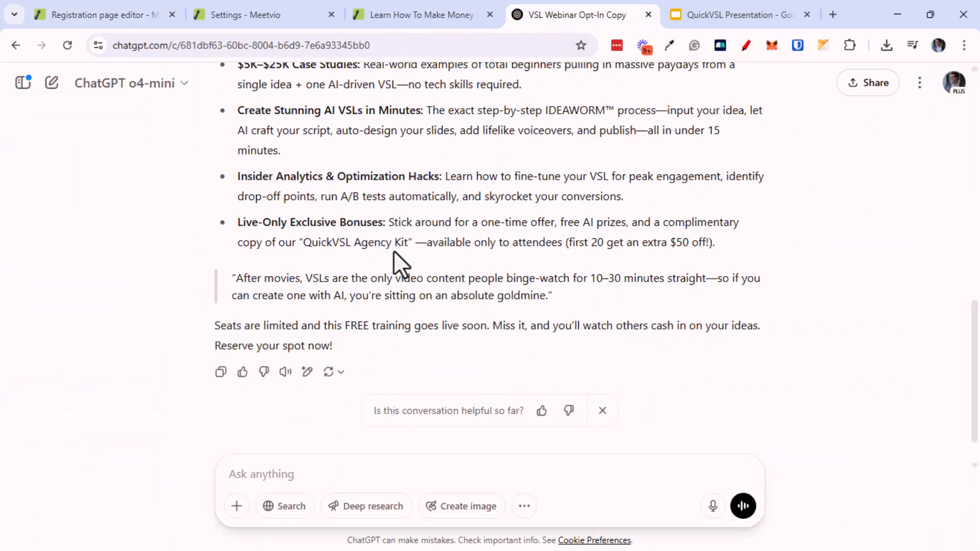
scroll(394, 250, up, 3)
drag(238, 110, 492, 131)
key(ctrl+c)
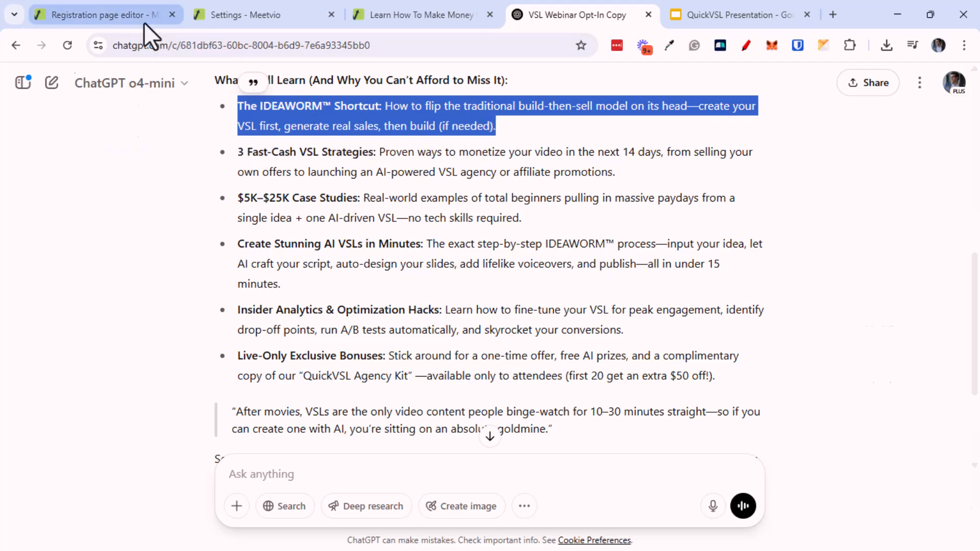
click(144, 20)
triple_click(718, 237)
key(ctrl+v)
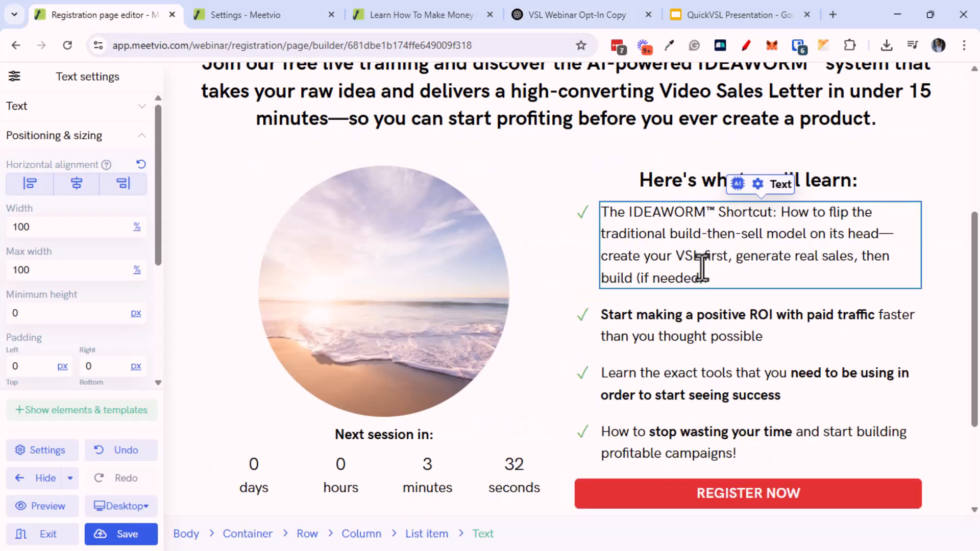
drag(778, 214, 602, 212)
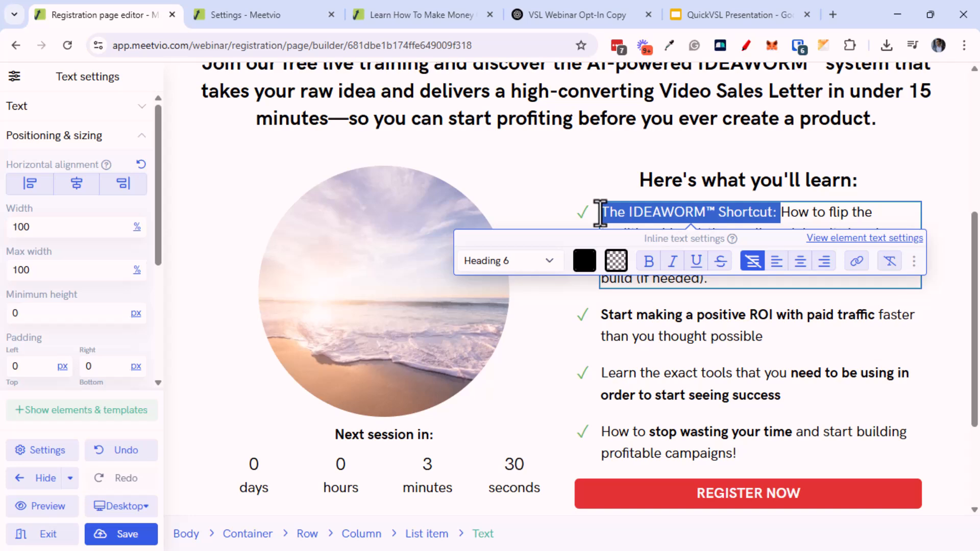
key(ctrl+b)
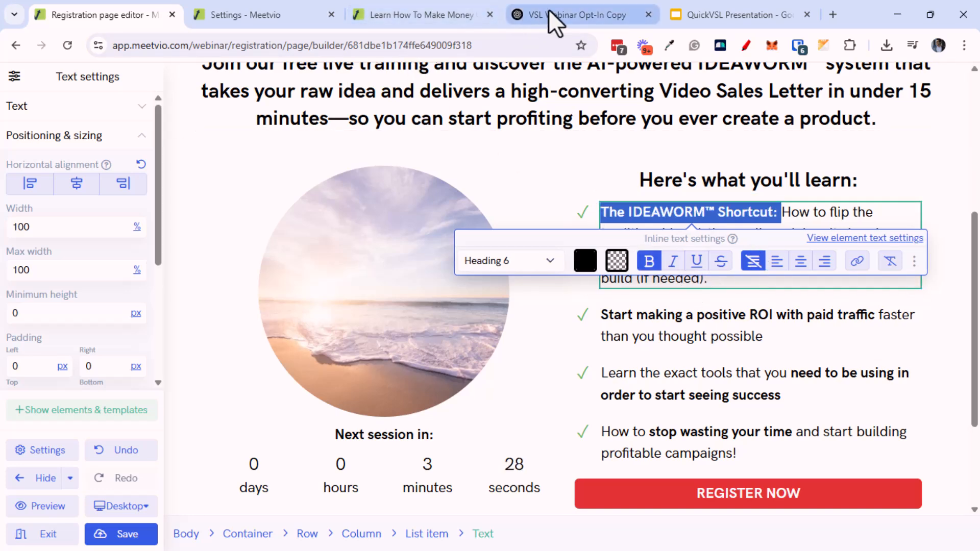
click(550, 15)
Ask ChatGPT to cut the six bullets to half length and select the shortened IDEAWORM™ bullet
click(495, 466)
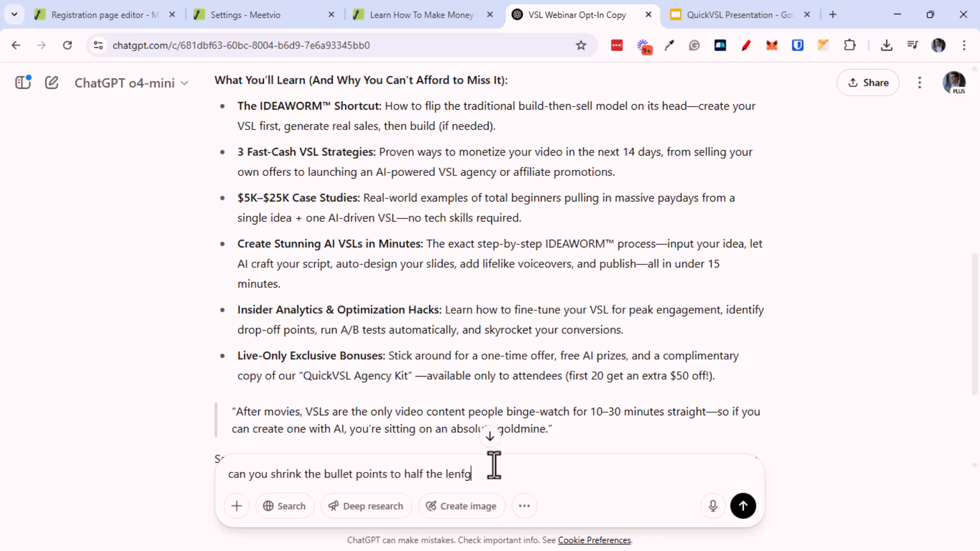
text(?)
key(Return)
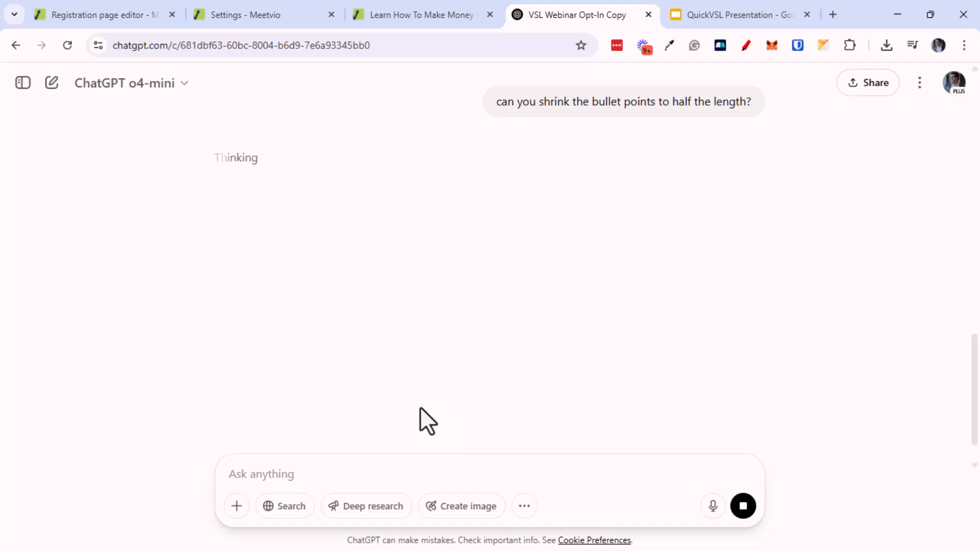
scroll(256, 325, down, 1)
drag(252, 268, 271, 276)
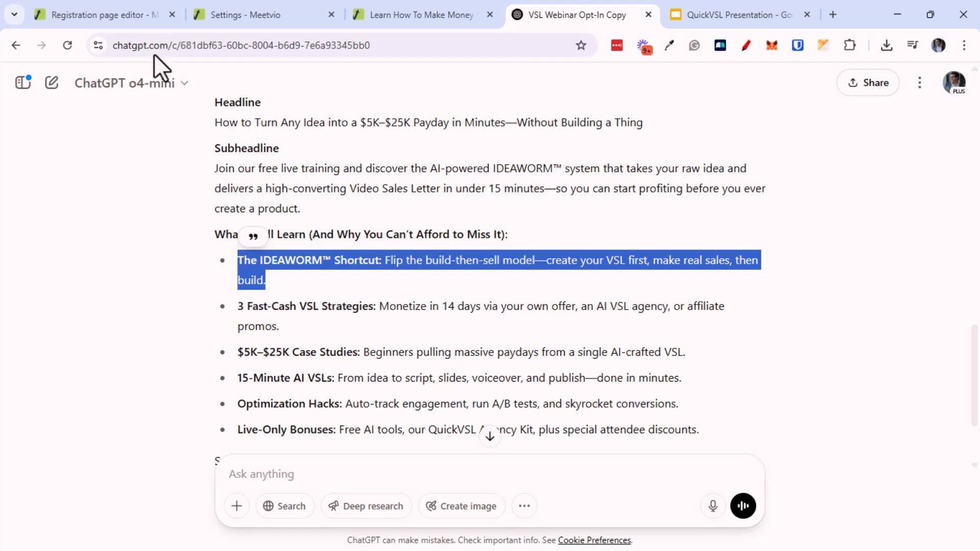
click(145, 16)
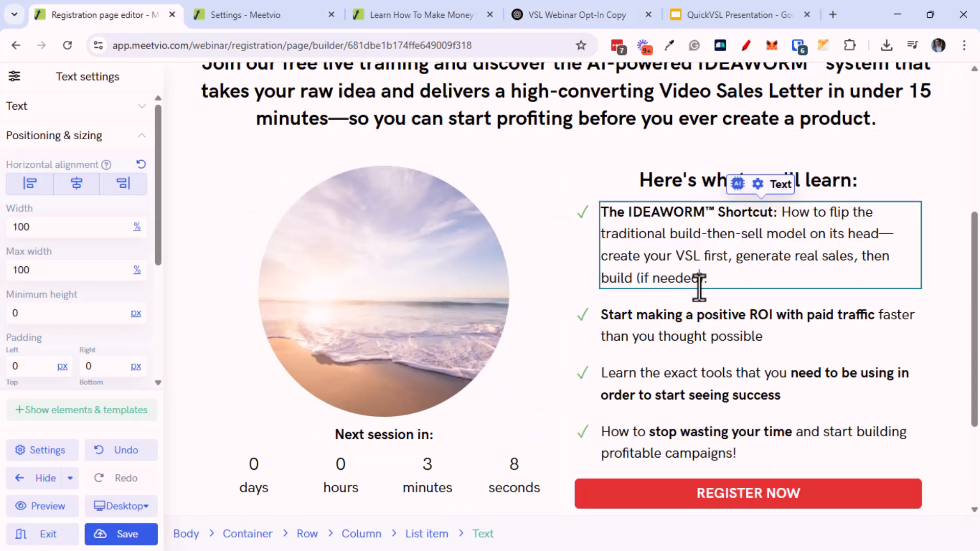
Paste the shortened IDEAWORM™ Shortcut bullet into the first list item
key(ctrl+a)
key(ctrl+v)
drag(779, 213, 785, 265)
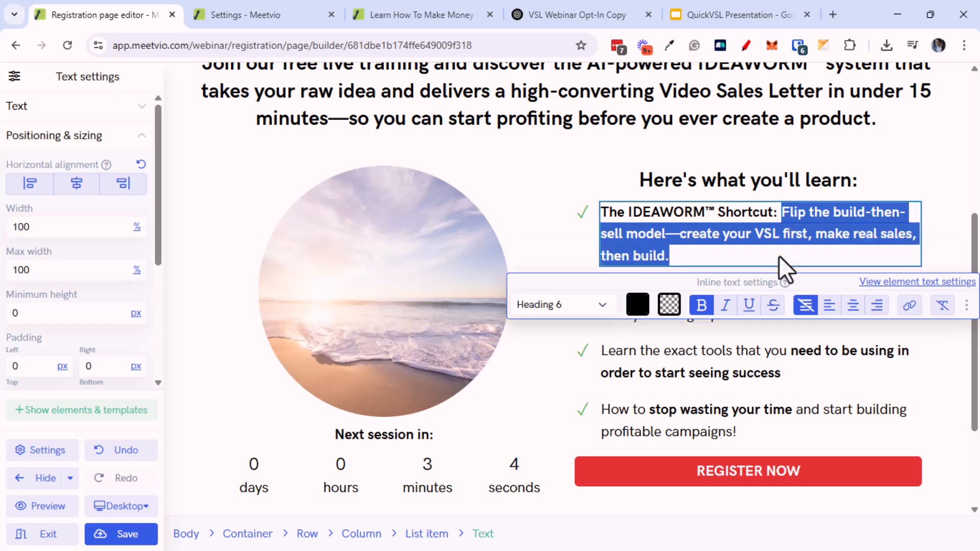
click(560, 244)
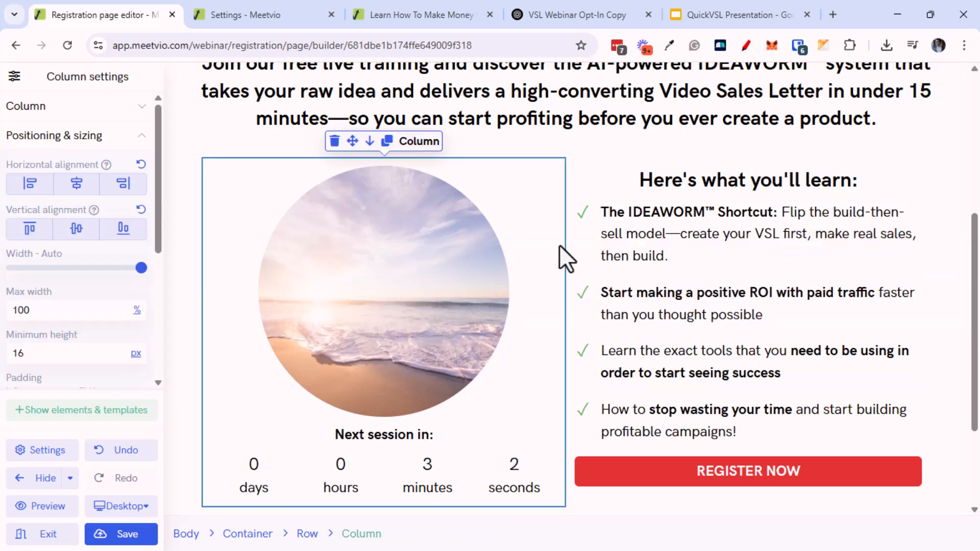
Replace the second bullet with the shortened 3 Fast-Cash VSL Strategies line, description unbolded
click(516, 15)
drag(517, 14, 278, 28)
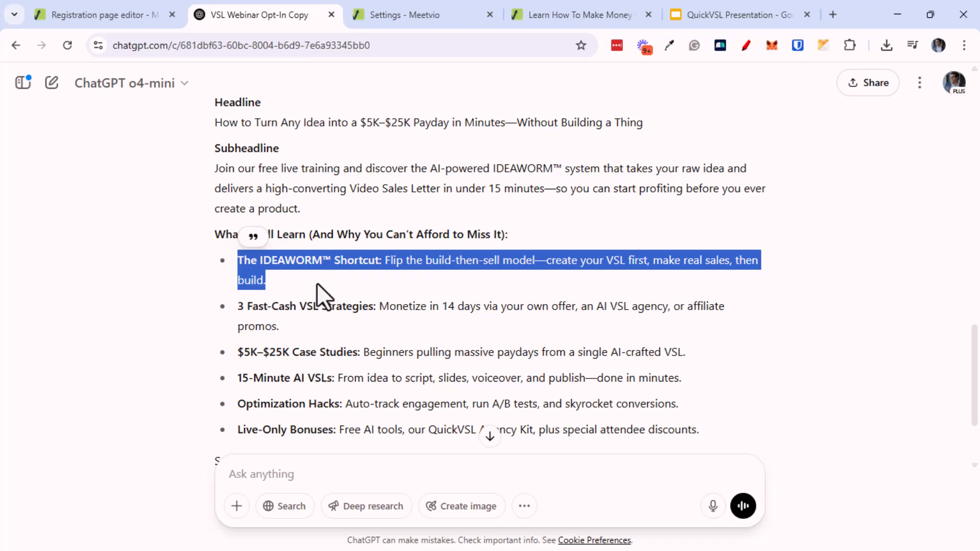
drag(289, 331, 237, 312)
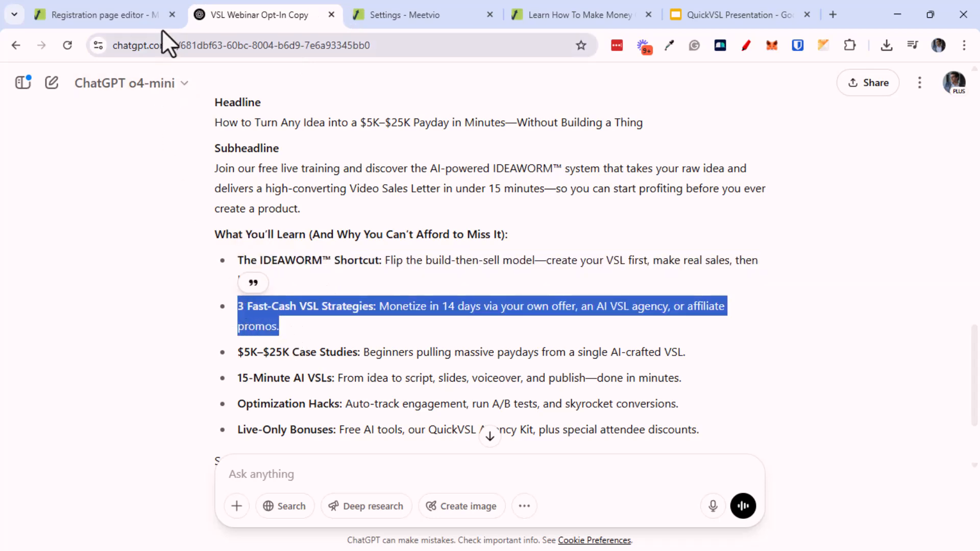
click(148, 17)
click(635, 295)
key(ctrl+a)
key(ctrl+v)
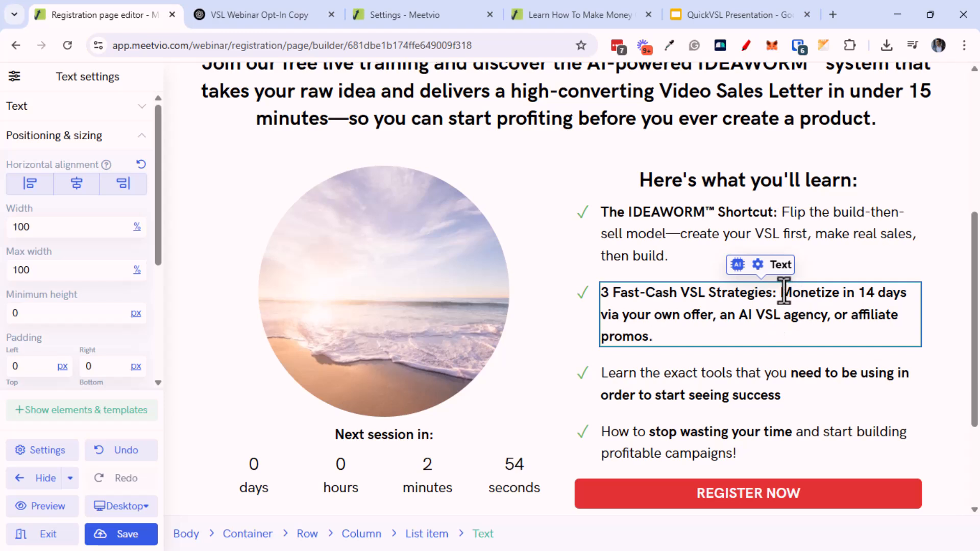
drag(791, 302, 819, 347)
click(702, 386)
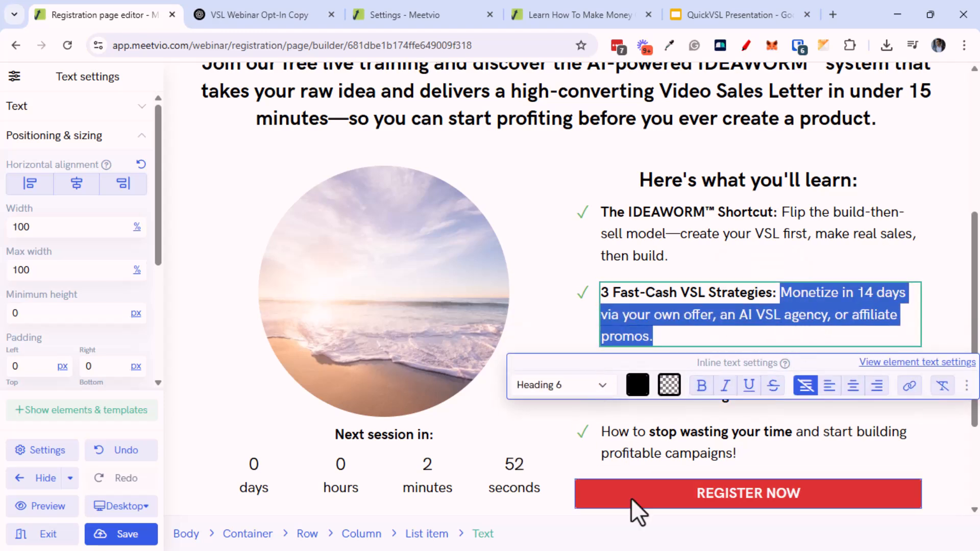
Replace the third bullet with the shortened $5K–$25K Case Studies line
click(282, 15)
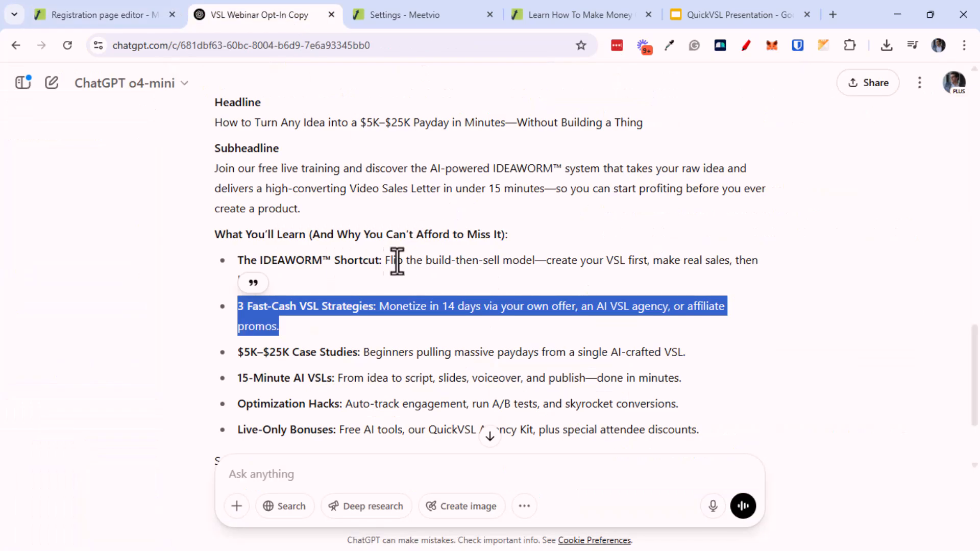
drag(300, 352, 680, 352)
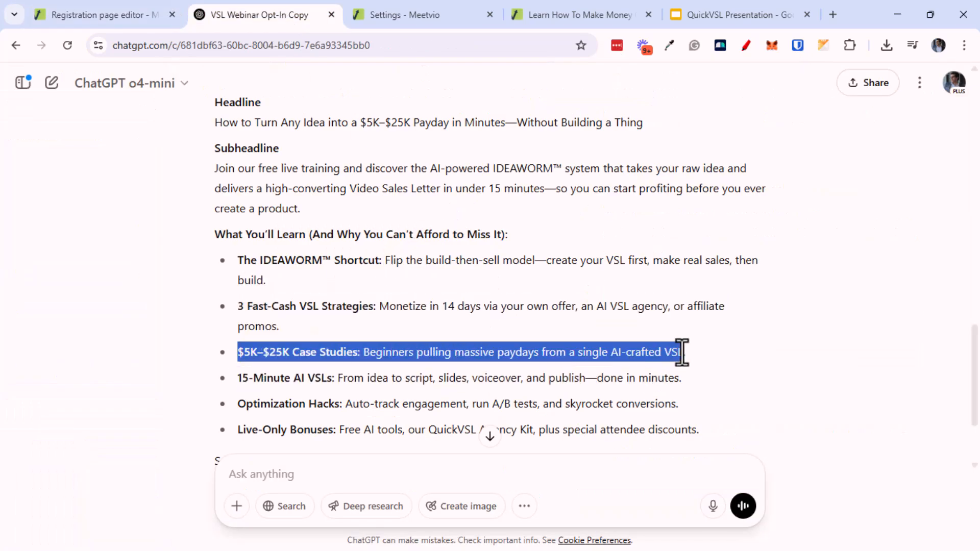
click(102, 14)
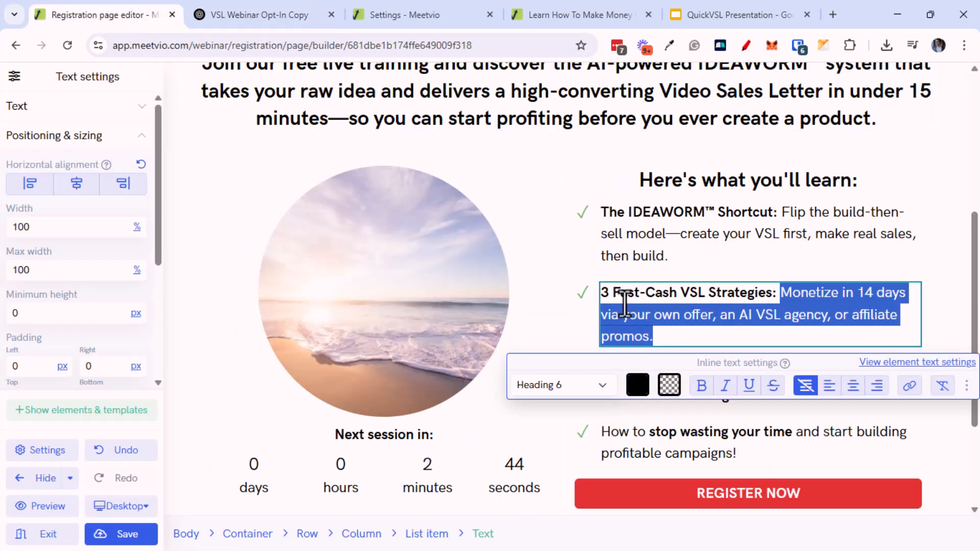
scroll(623, 312, down, 3)
click(643, 252)
key(ctrl+a)
key(ctrl+v)
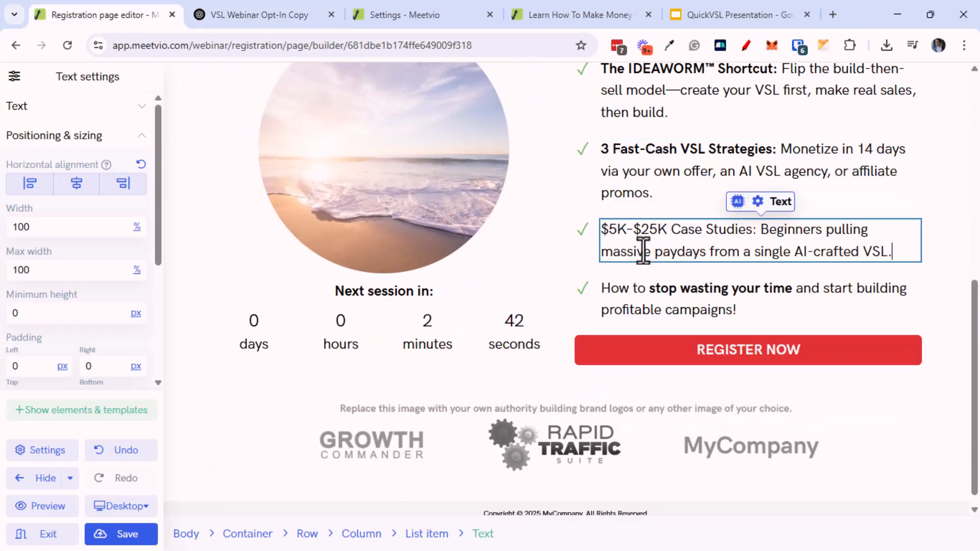
drag(757, 229, 577, 234)
Replace the fourth bullet with the shortened Live-Only Bonuses line
click(201, 23)
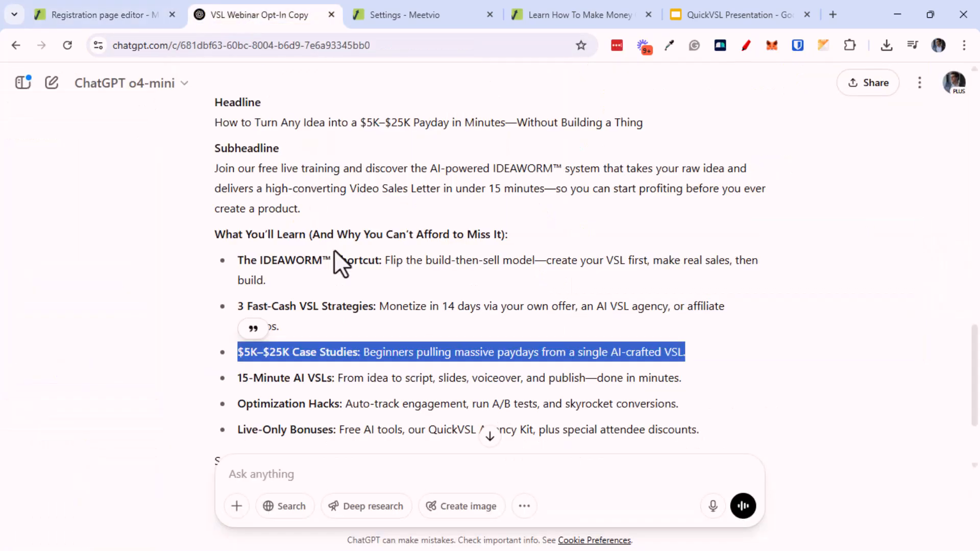
click(238, 382)
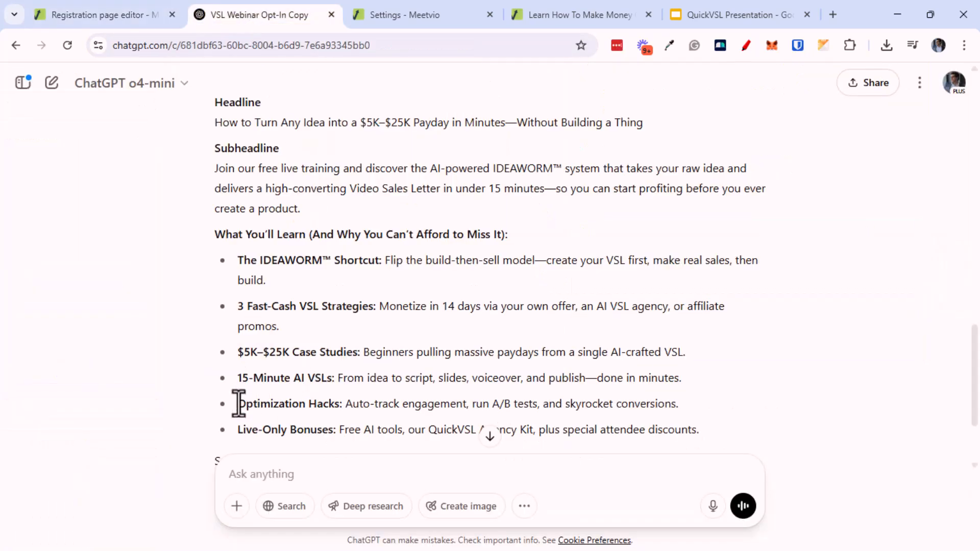
triple_click(247, 406)
scroll(339, 435, up, 1)
scroll(338, 429, down, 2)
scroll(338, 429, down, 1)
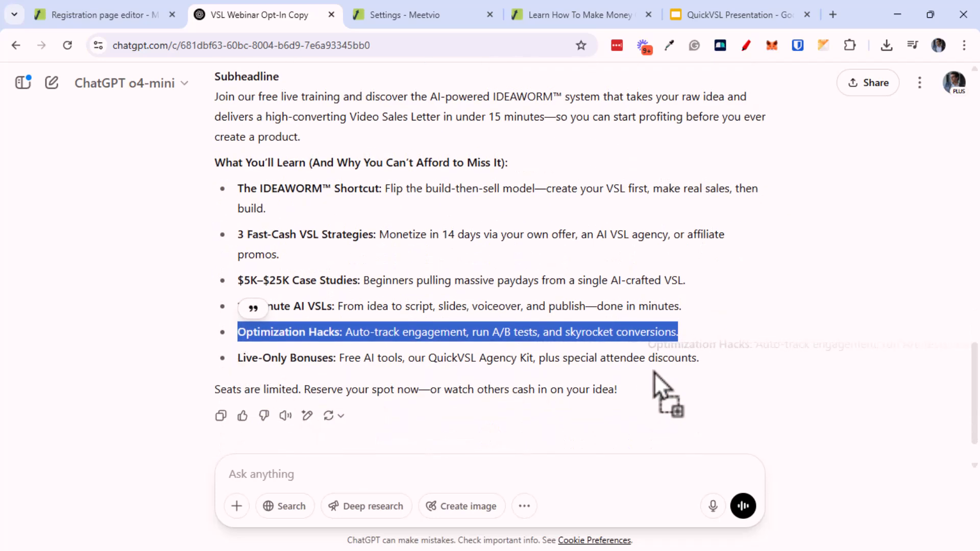
click(675, 369)
drag(698, 358, 234, 356)
click(134, 20)
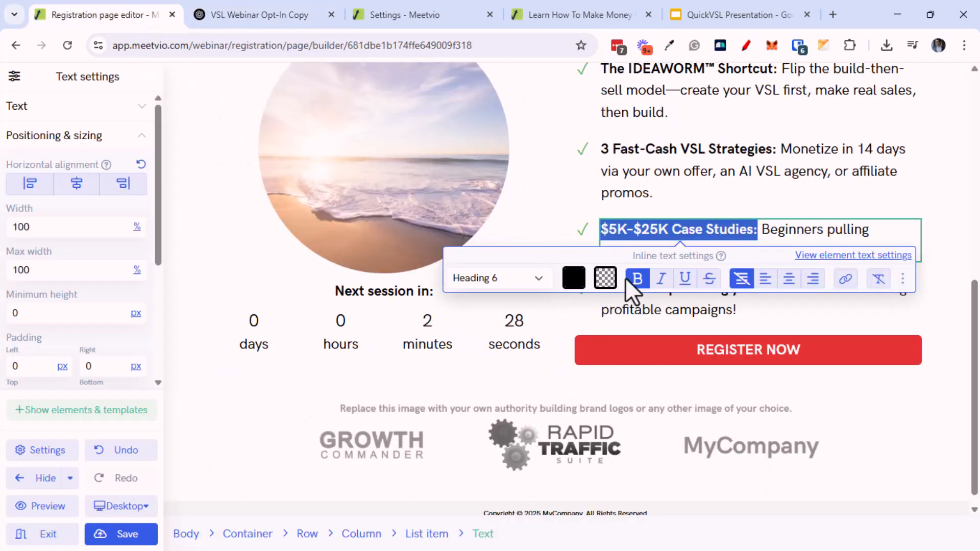
click(656, 310)
key(ctrl+a)
key(ctrl+v)
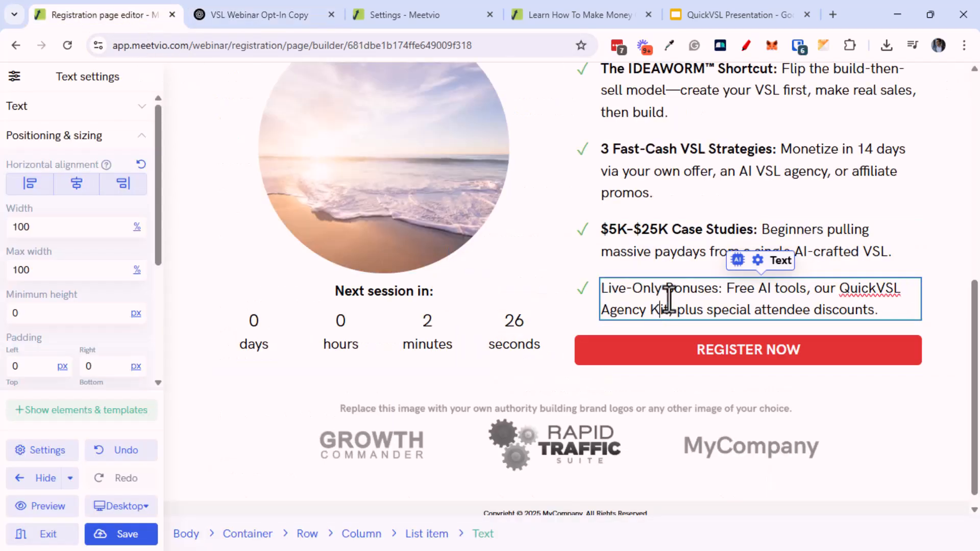
drag(718, 290, 606, 291)
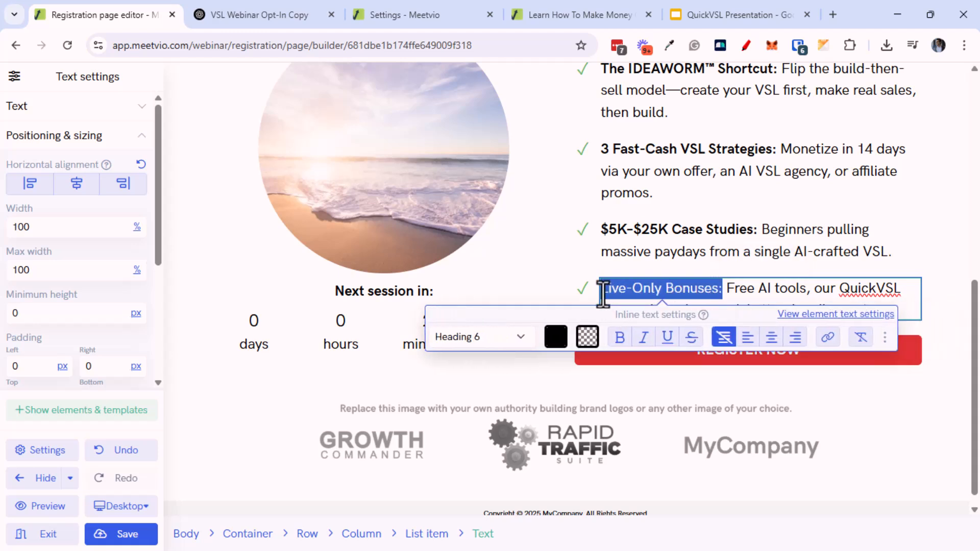
Open the REGISTER NOW button's action and font settings
click(764, 384)
click(766, 357)
click(768, 352)
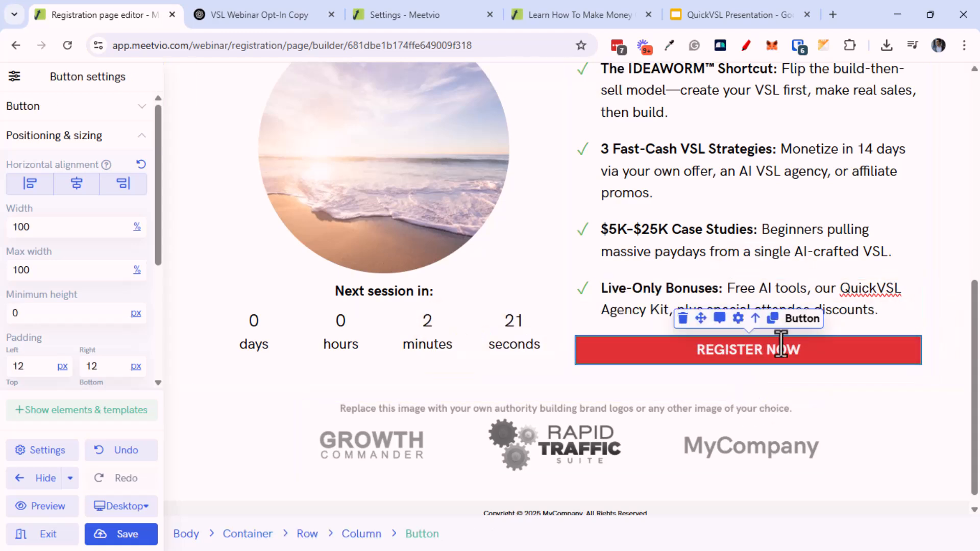
click(738, 319)
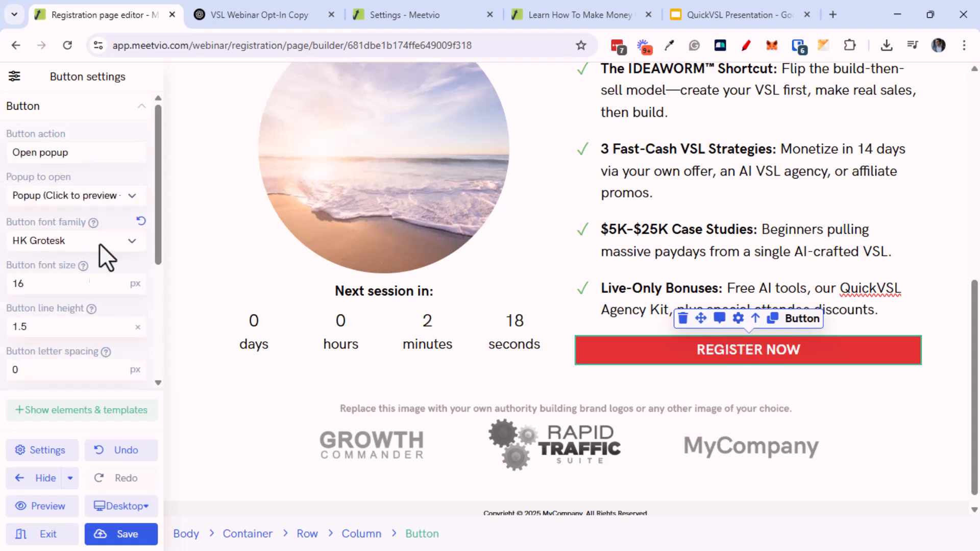
scroll(118, 329, down, 4)
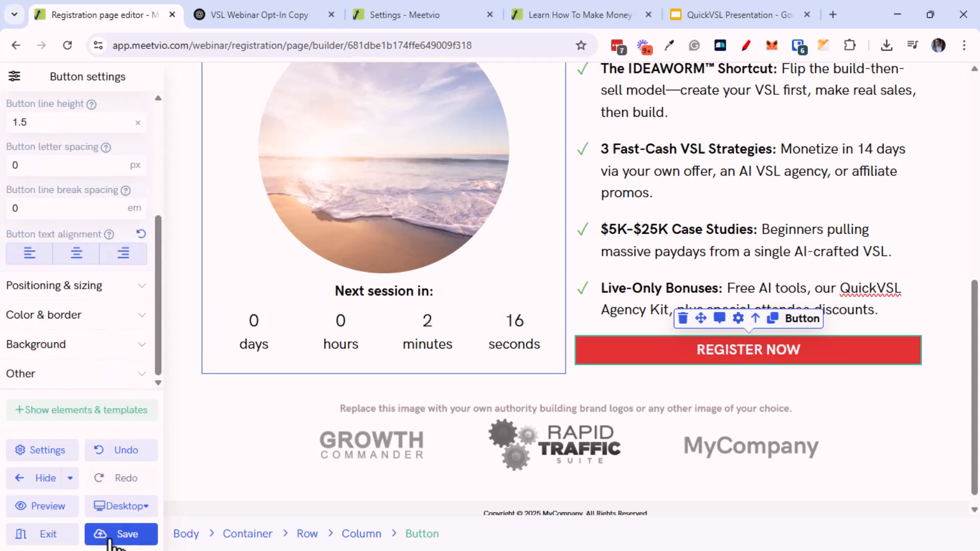
Delete the brand-logos image and its empty column, row and container below the form
click(513, 432)
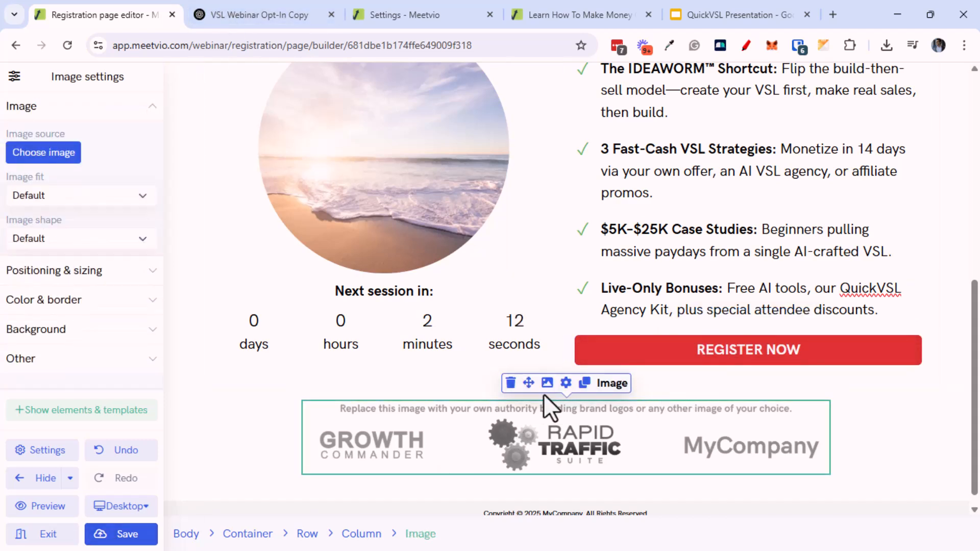
click(511, 383)
click(507, 462)
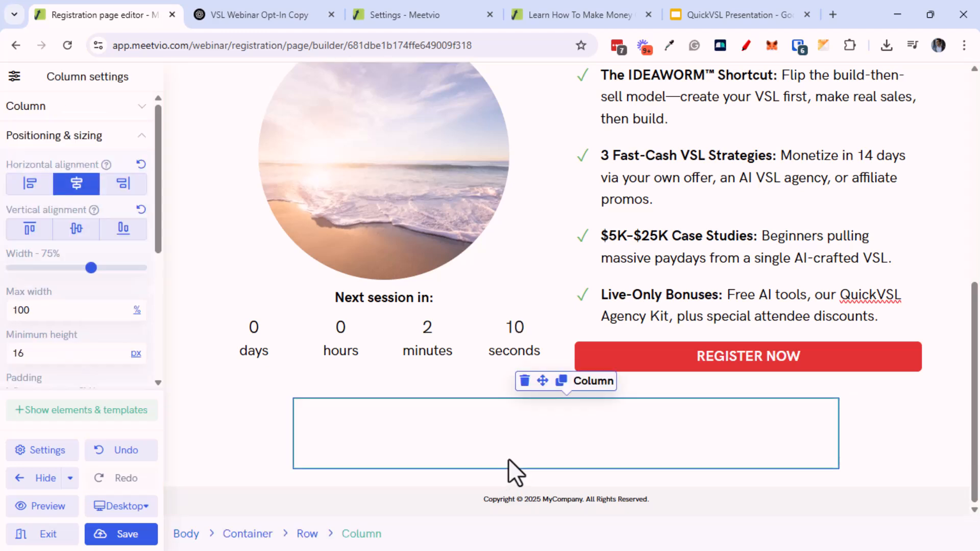
click(525, 382)
click(506, 449)
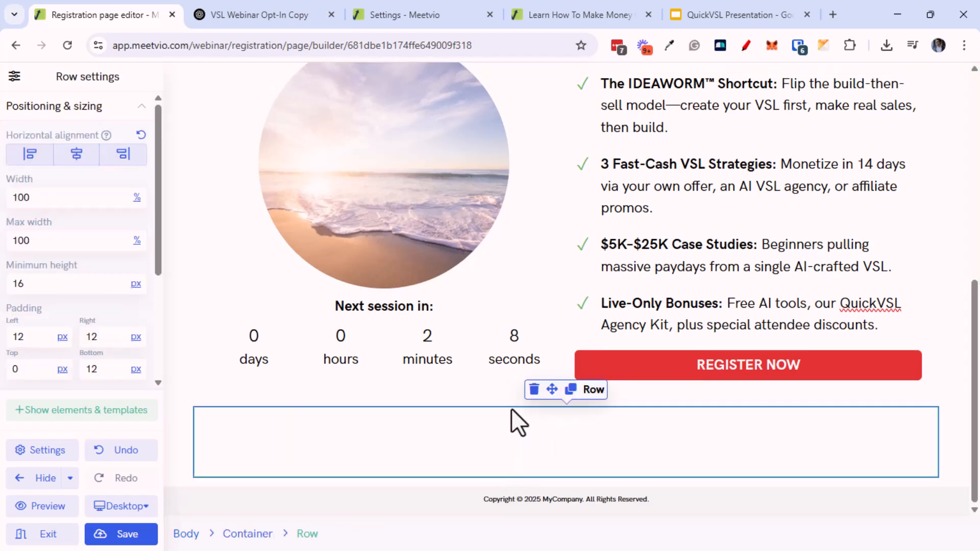
click(532, 391)
click(503, 442)
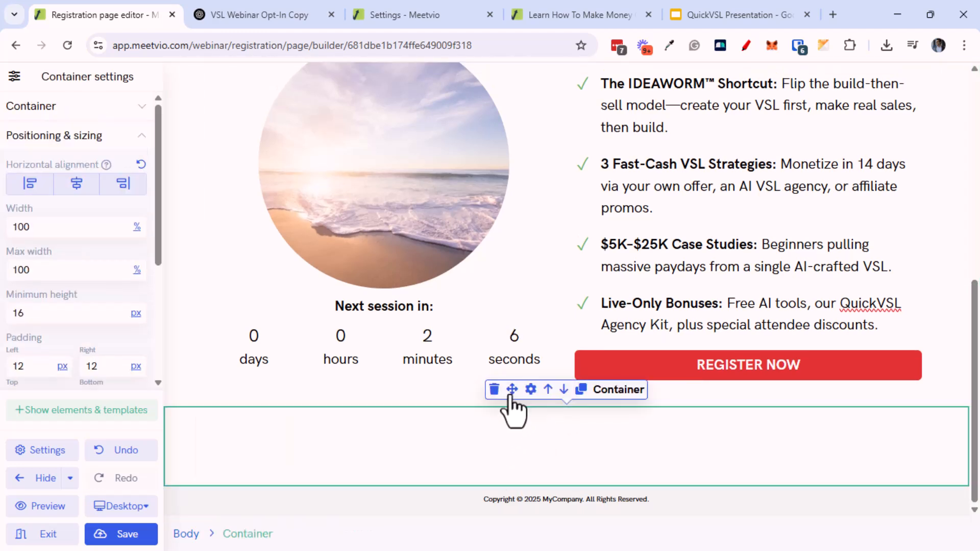
click(494, 390)
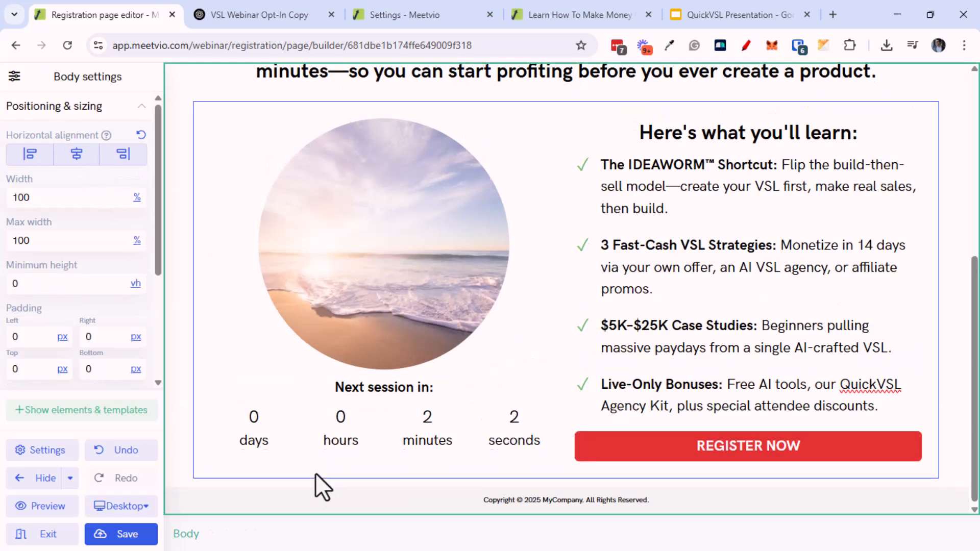
scroll(318, 475, up, 5)
scroll(306, 424, up, 1)
scroll(573, 203, down, 1)
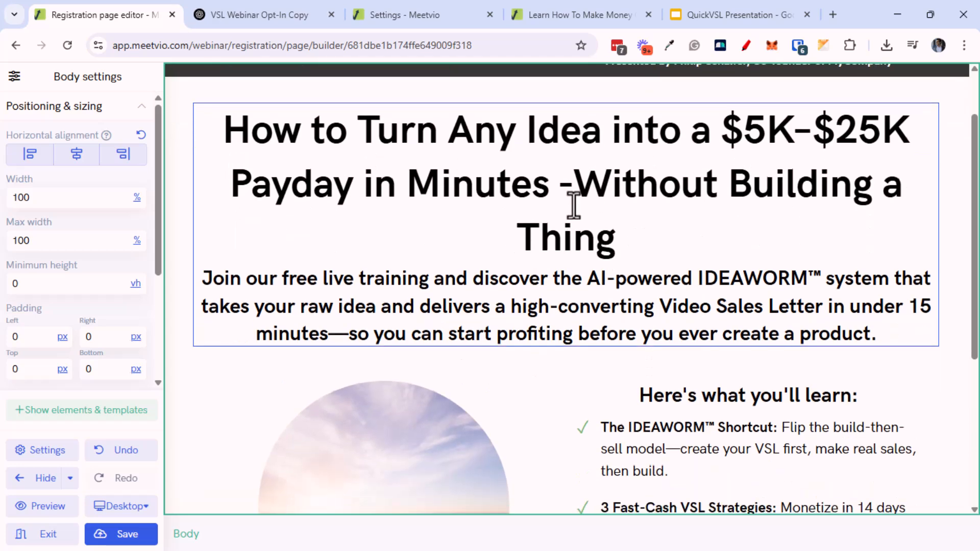
scroll(582, 208, up, 2)
Change the header presenter credit to the presenter's name followed by '@ Meetvio'
click(728, 112)
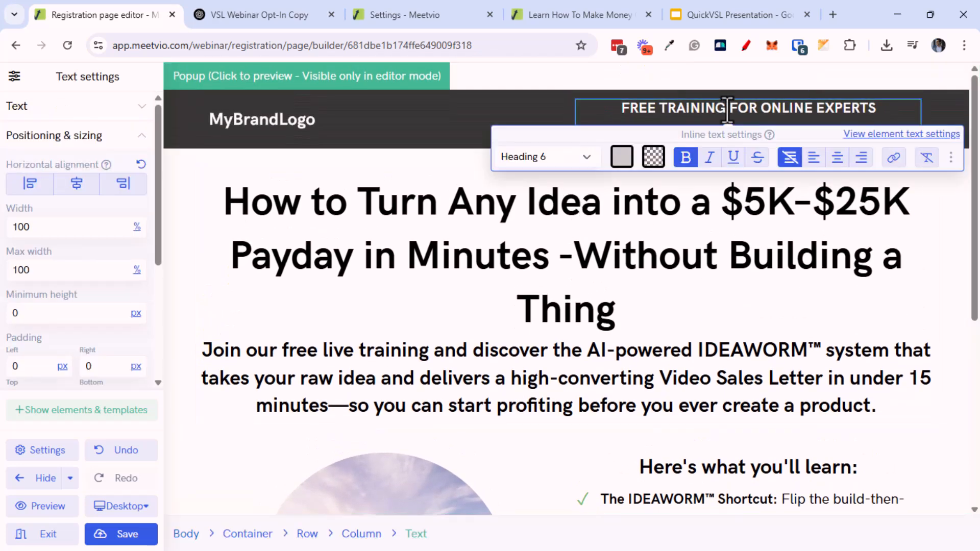
click(768, 113)
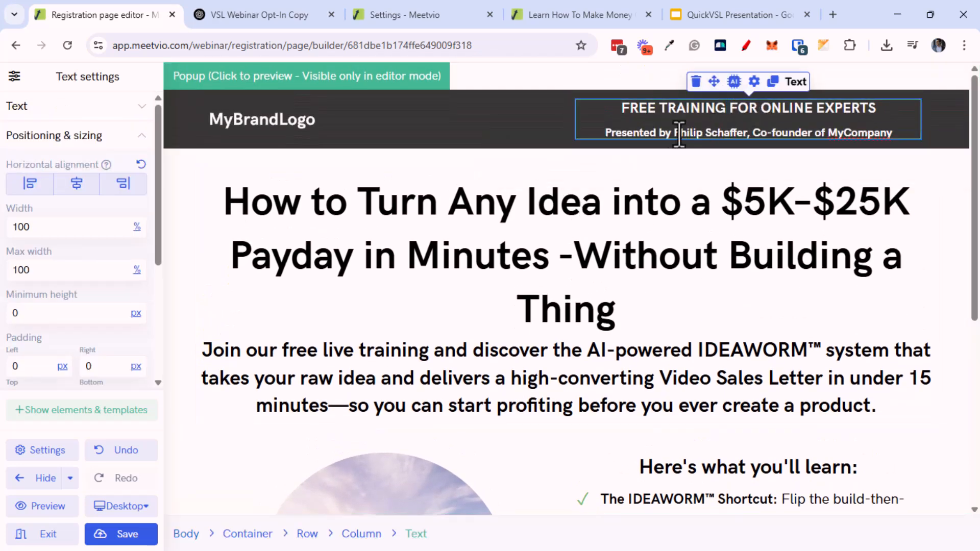
drag(677, 134, 849, 148)
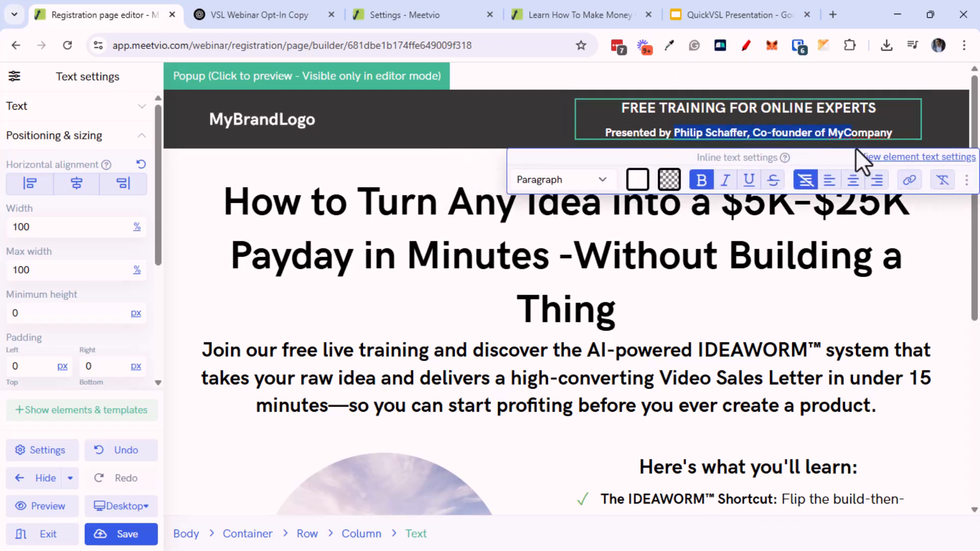
text(Neil Napier @ Meetvb)
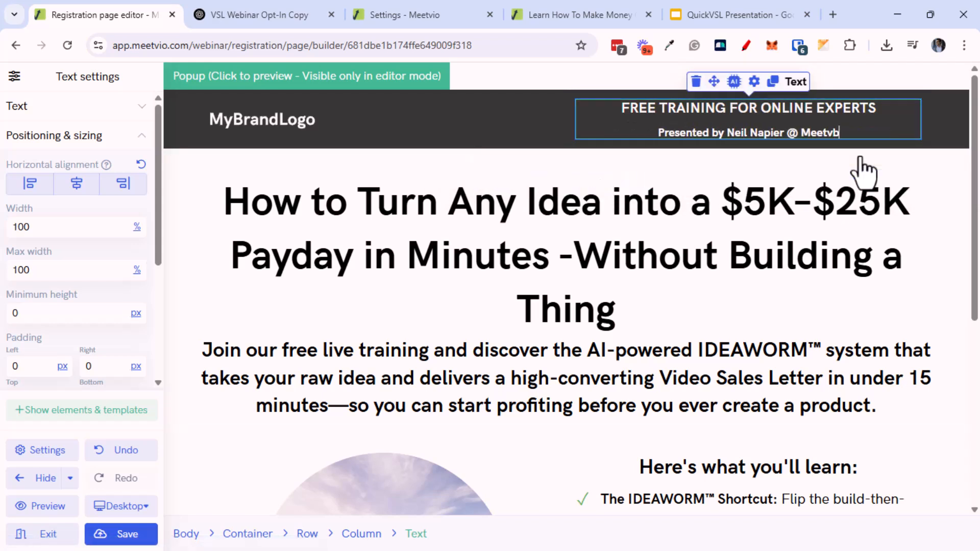
key(BackSpace)
text(io)
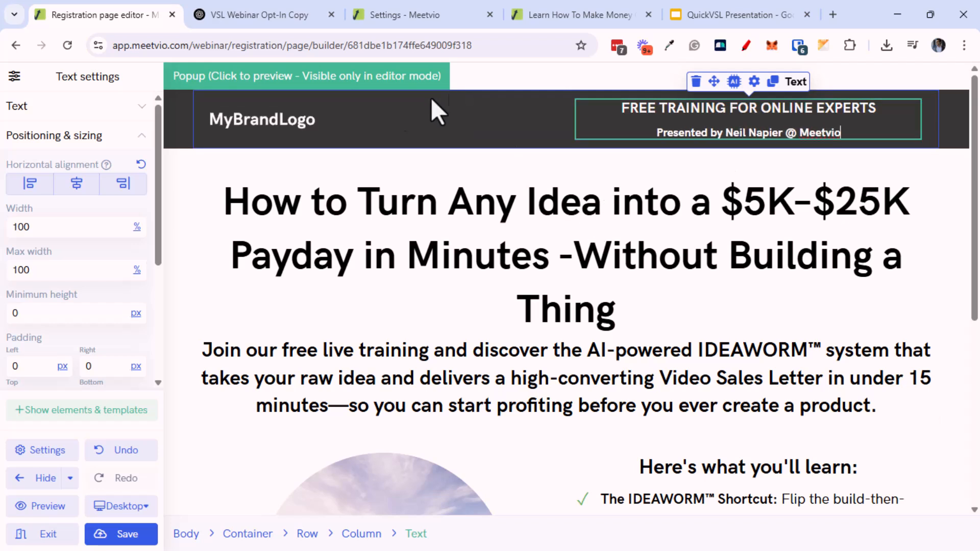
Delete the MyBrandLogo column from the registration page header
click(306, 115)
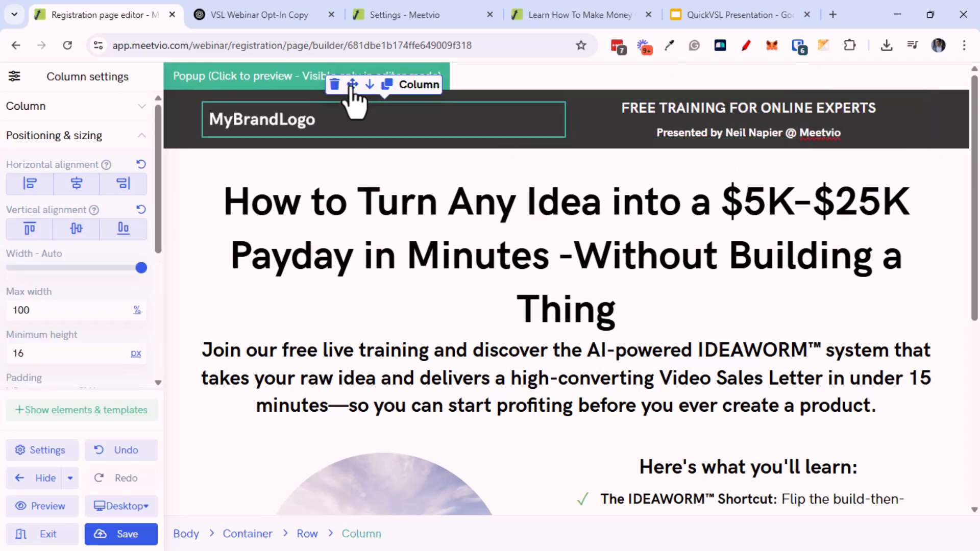
click(334, 84)
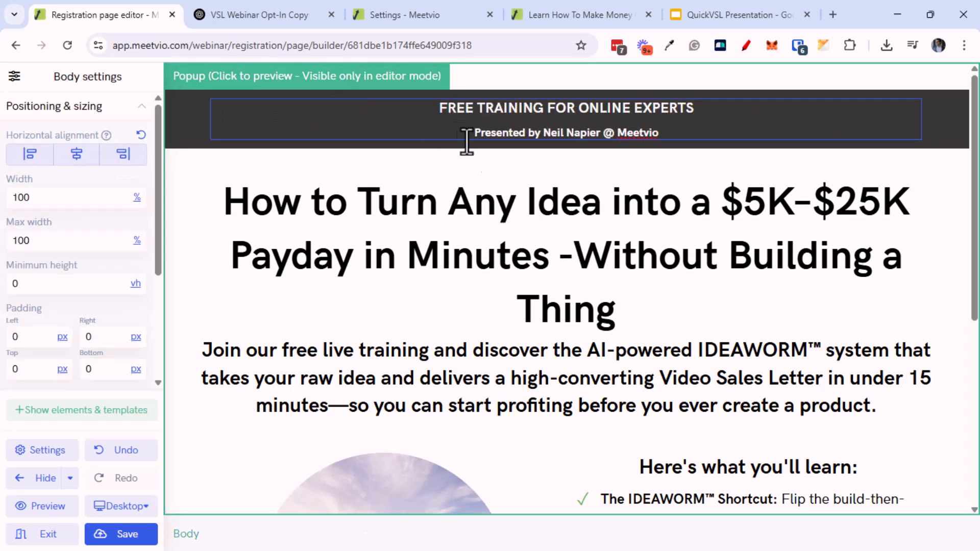
scroll(442, 315, down, 2)
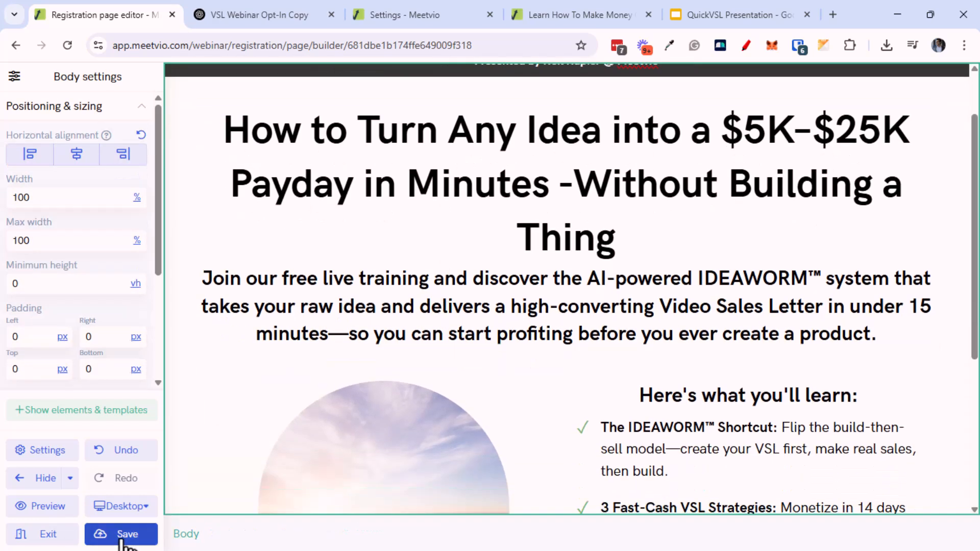
Preview the published registration page in a new tab and look over its headline and intro
click(70, 537)
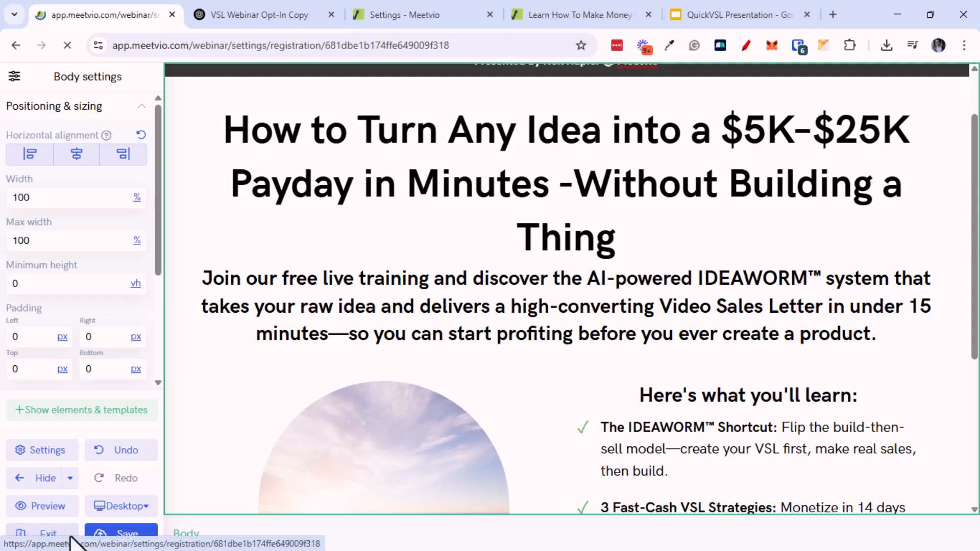
click(800, 390)
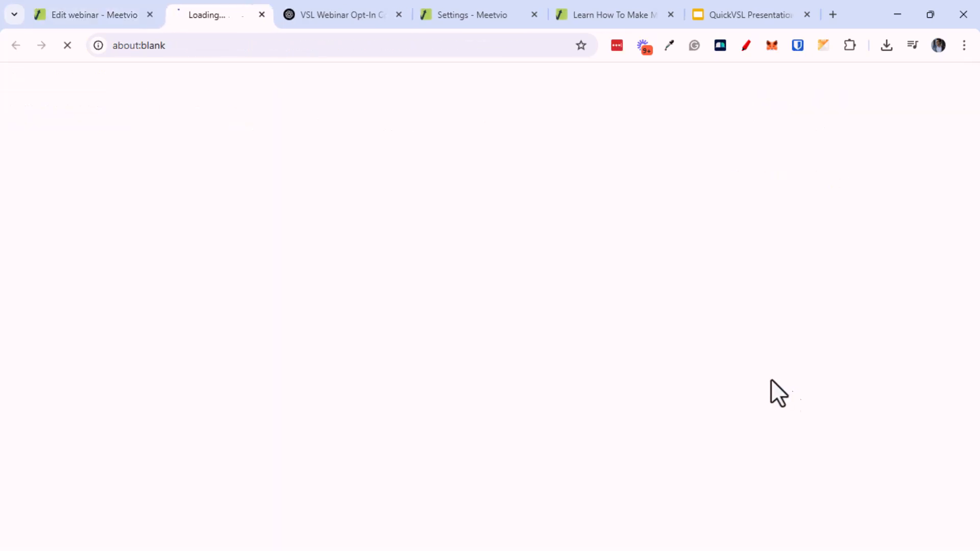
scroll(503, 305, down, 6)
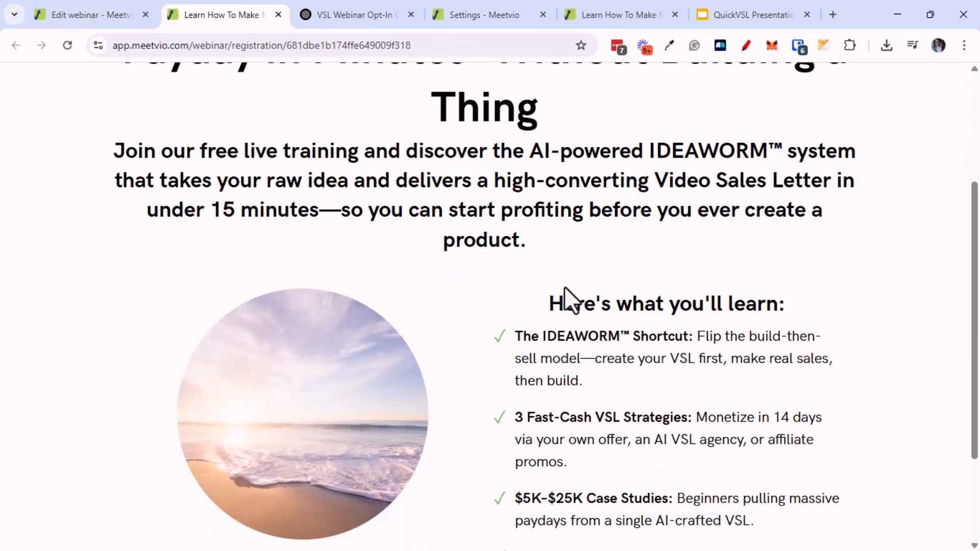
scroll(564, 354, up, 4)
drag(478, 173, 443, 170)
drag(533, 292, 470, 286)
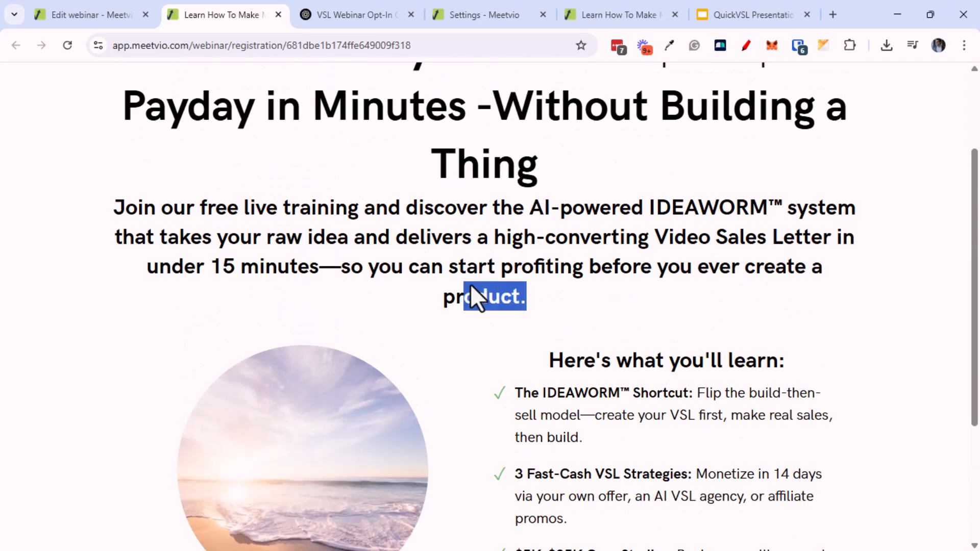
click(328, 271)
scroll(328, 271, down, 4)
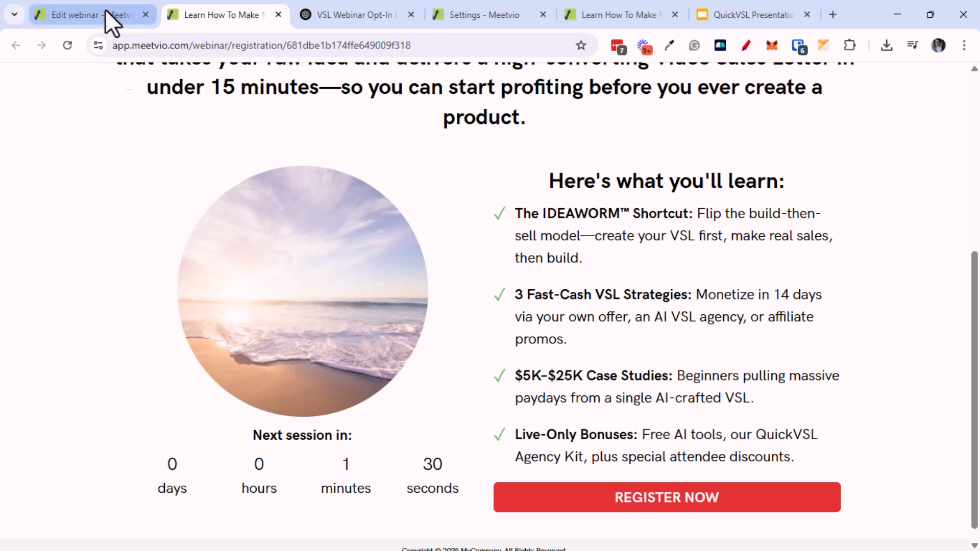
Return to the webinar settings and reopen the registration page in the page builder
click(107, 11)
click(472, 466)
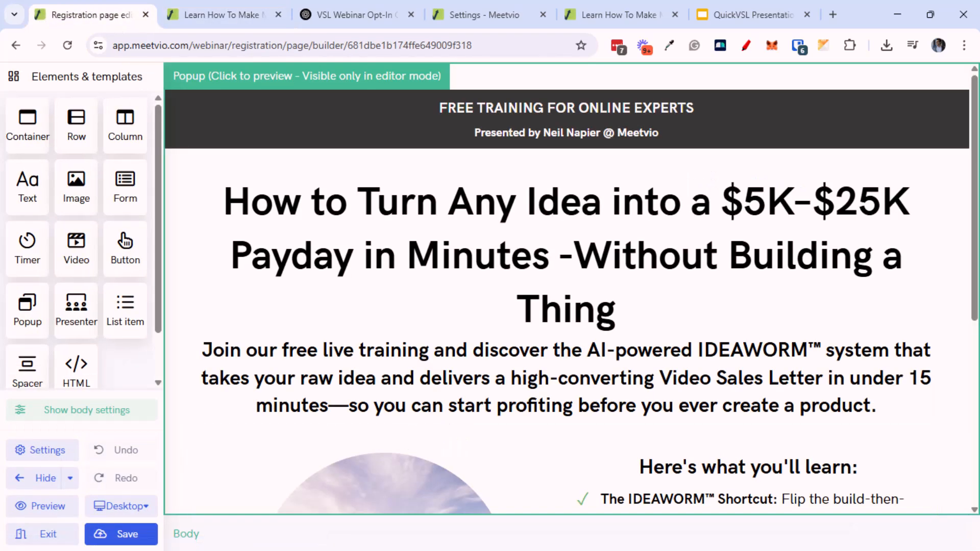
key(alt+Tab)
key(alt+Tab)
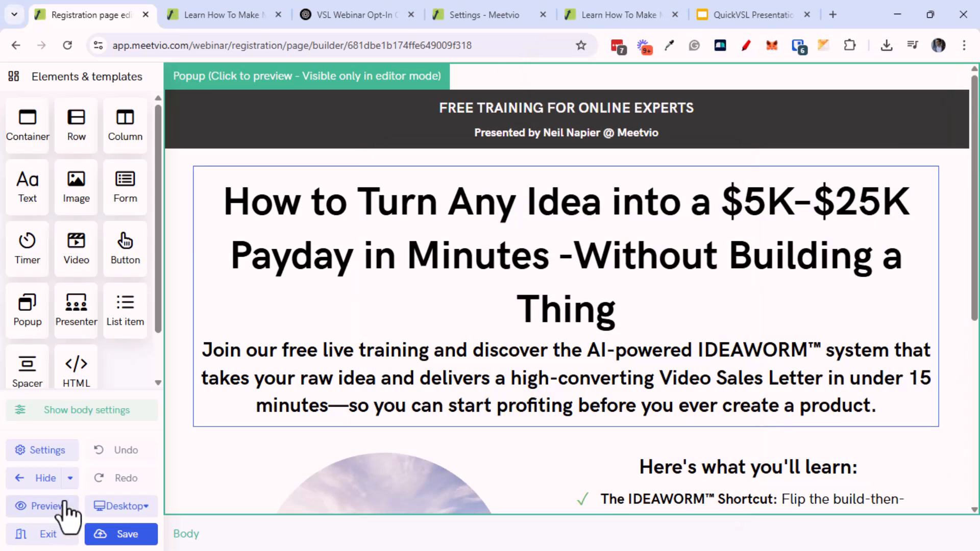
scroll(551, 394, down, 6)
Replace the circular beach image with the Content Authority box image and save the page
click(460, 332)
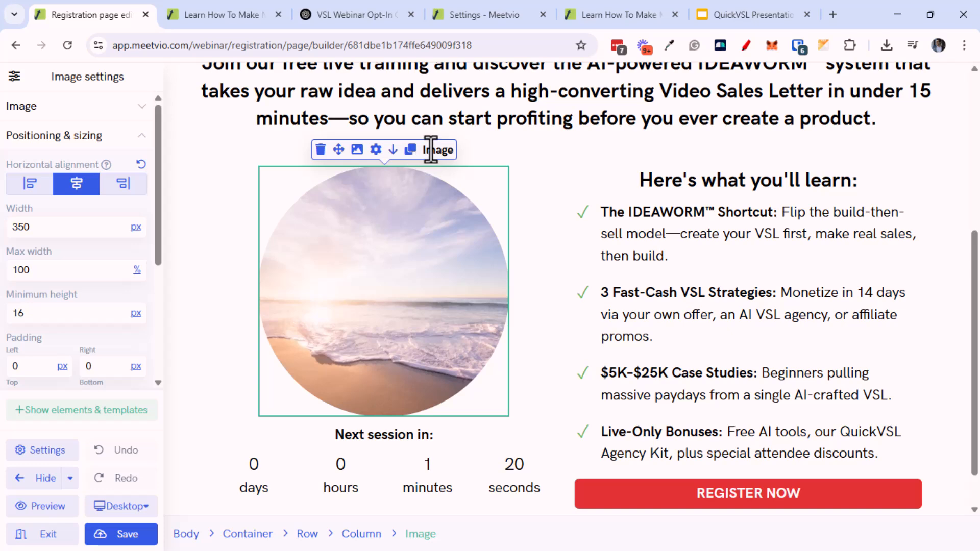
click(376, 151)
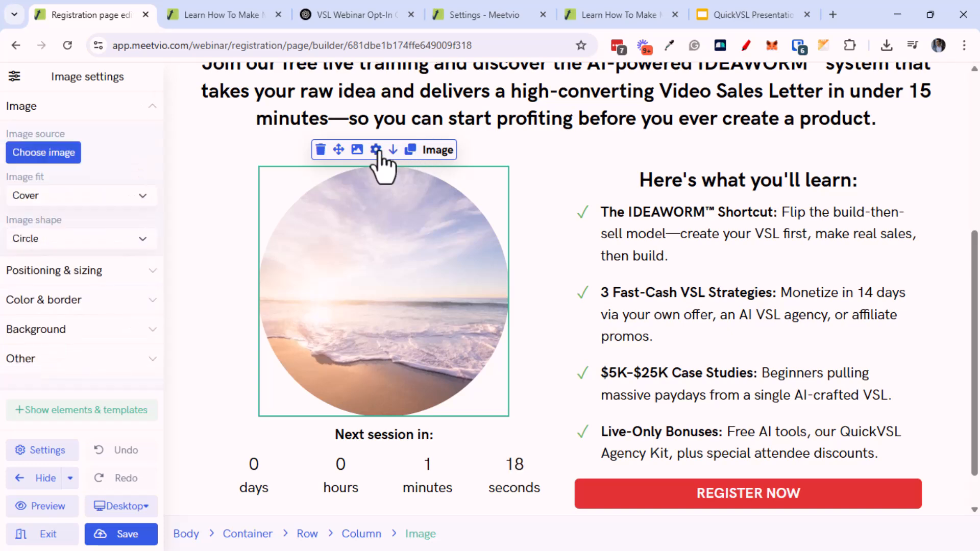
click(36, 153)
mouse_move(305, 220)
click(268, 231)
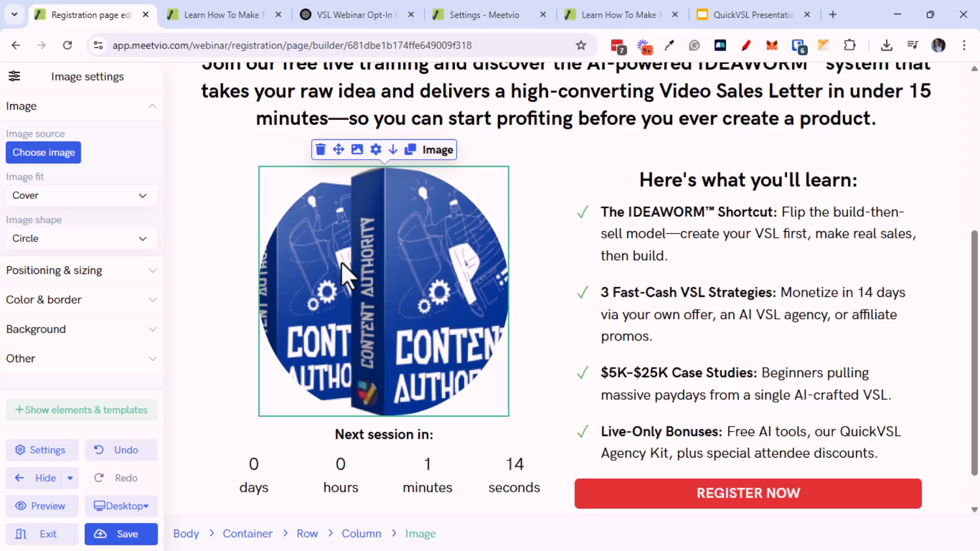
click(149, 537)
Keep the new image circle-cropped with Cover fit, save the page and exit the builder
click(57, 159)
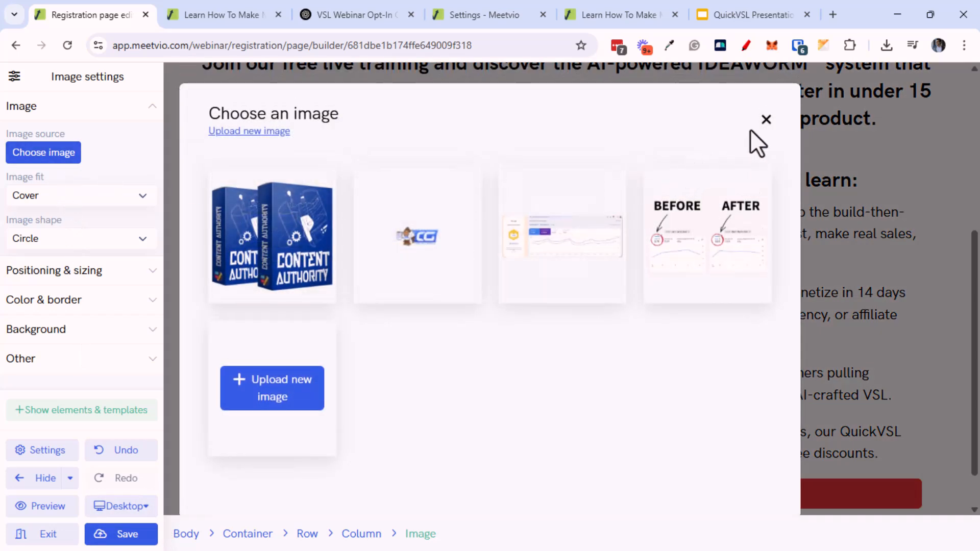
click(766, 120)
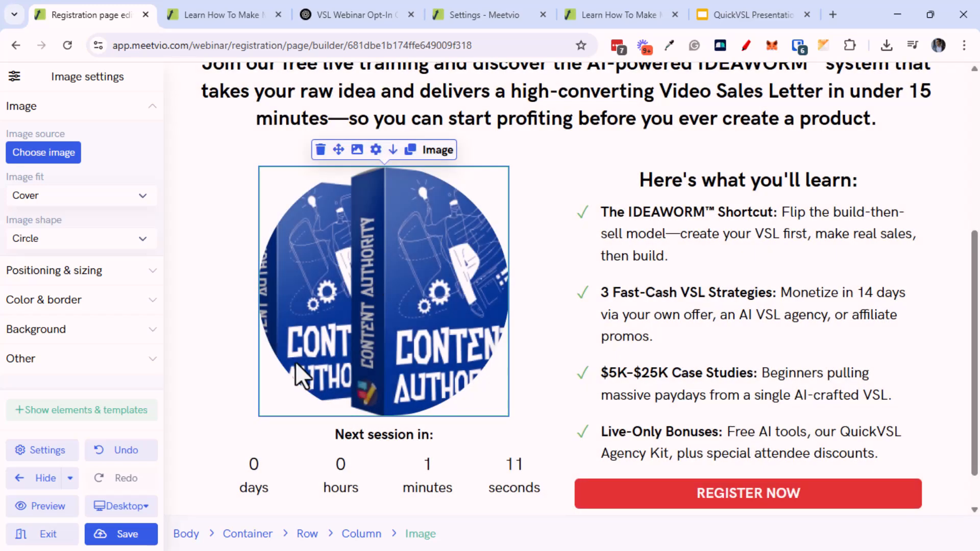
click(79, 238)
click(81, 258)
click(84, 244)
click(81, 276)
click(79, 194)
click(79, 194)
click(131, 542)
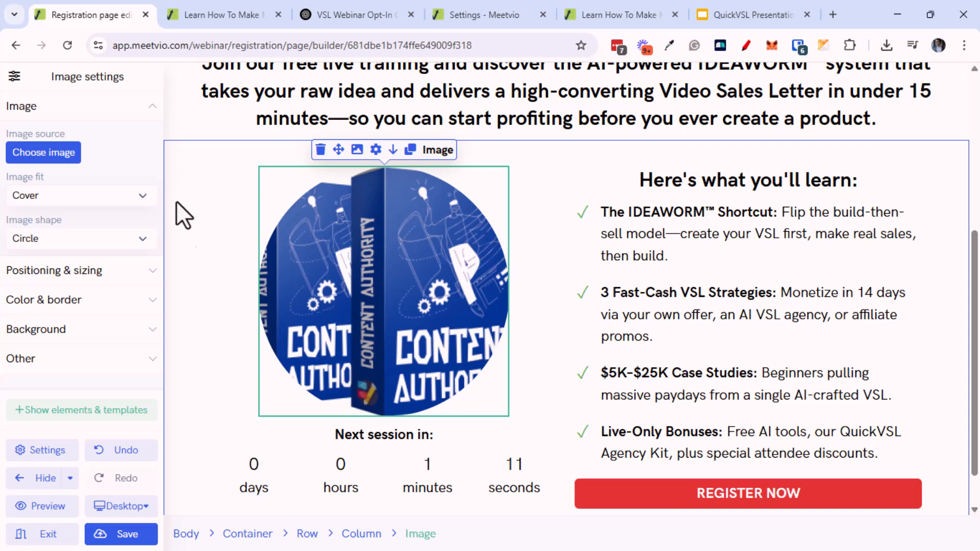
click(59, 541)
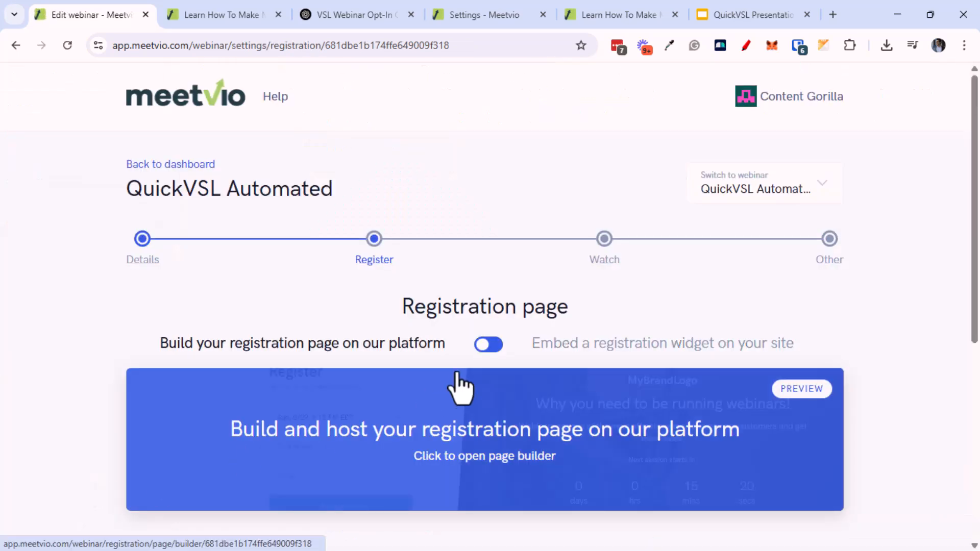
Preview the thank-you page in a new tab and return to its settings
scroll(460, 388, down, 3)
scroll(431, 444, down, 4)
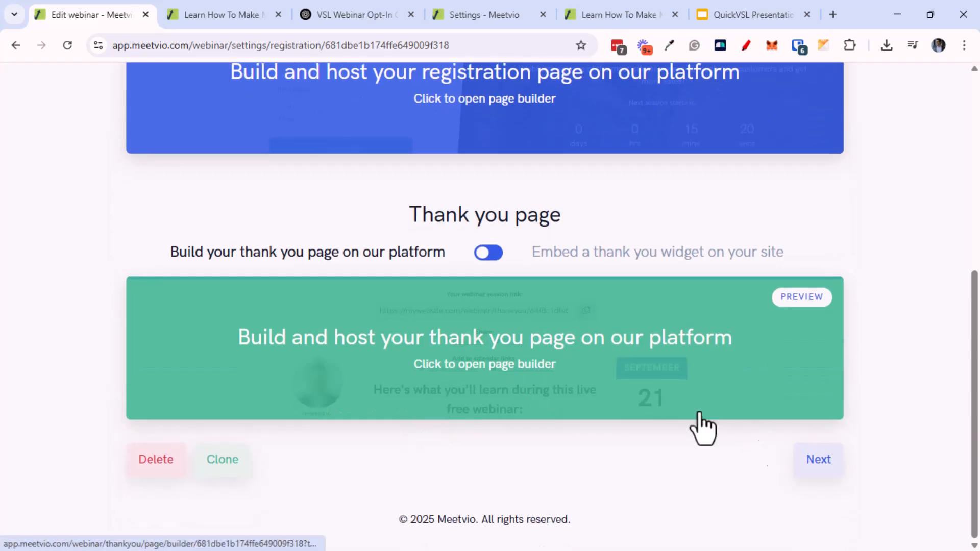
click(805, 298)
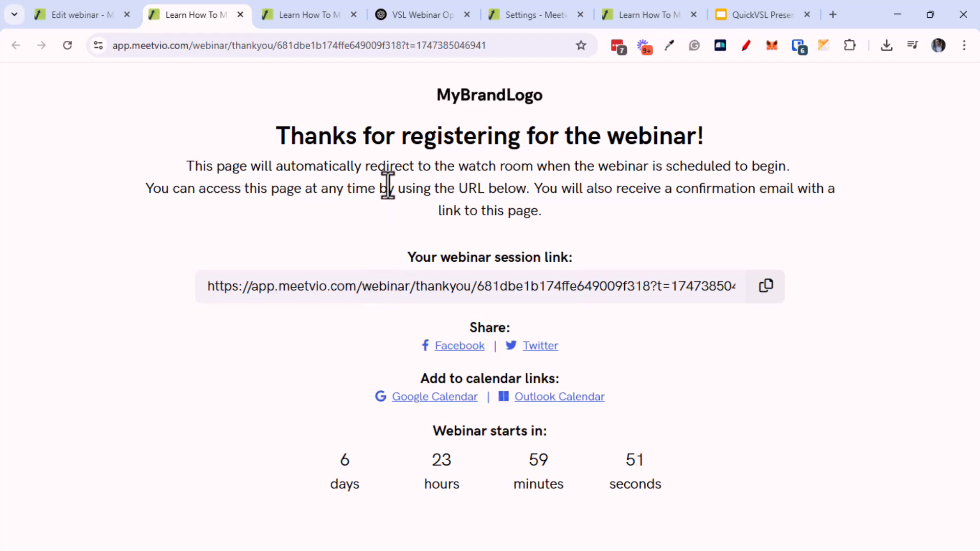
click(106, 15)
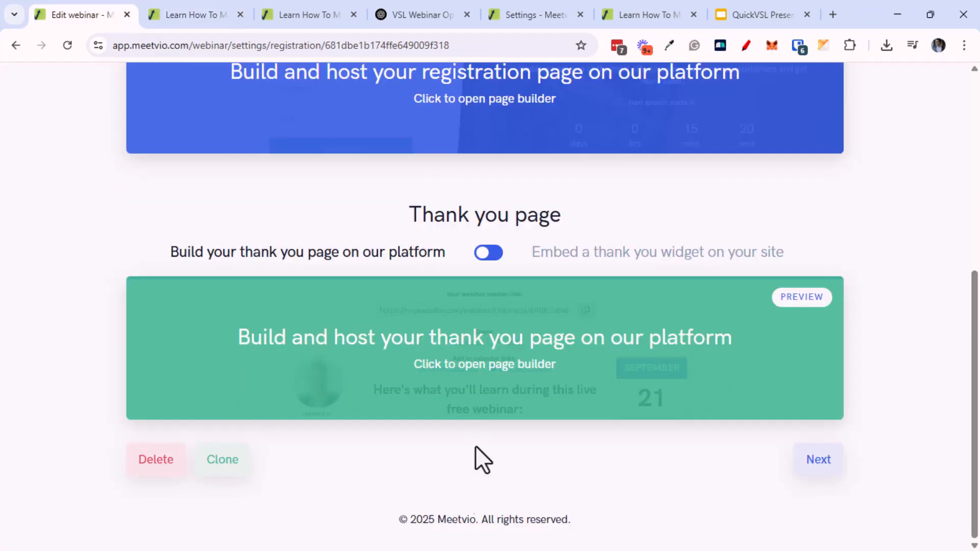
Delete the MyBrandLogo image from the top of the thank-you page in the builder
click(476, 364)
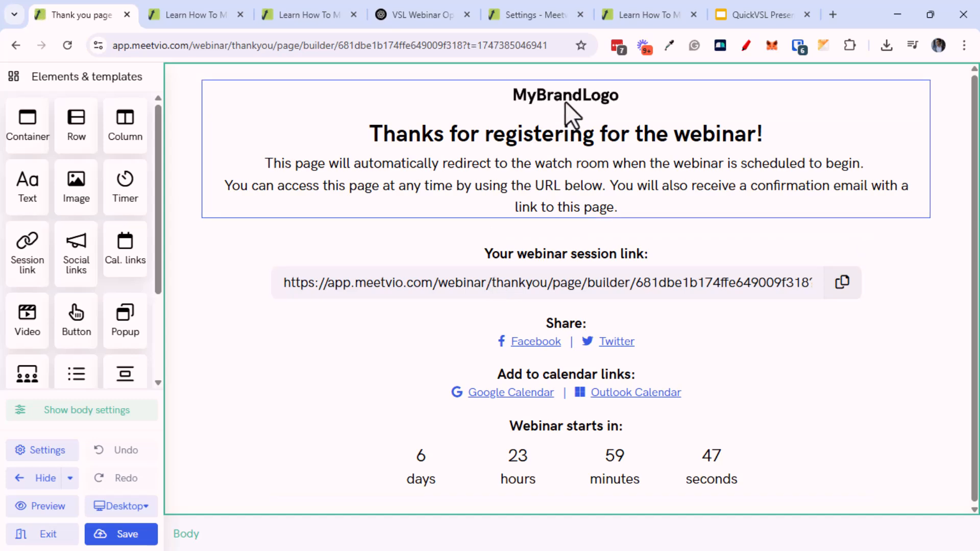
click(565, 99)
click(503, 73)
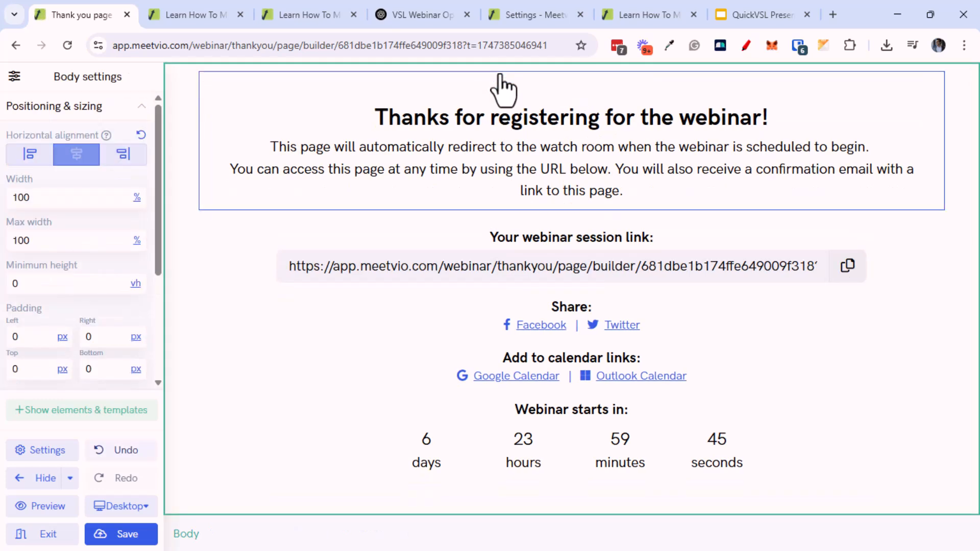
Review the thank-you page's page settings, including the custom thank-you link field
click(537, 133)
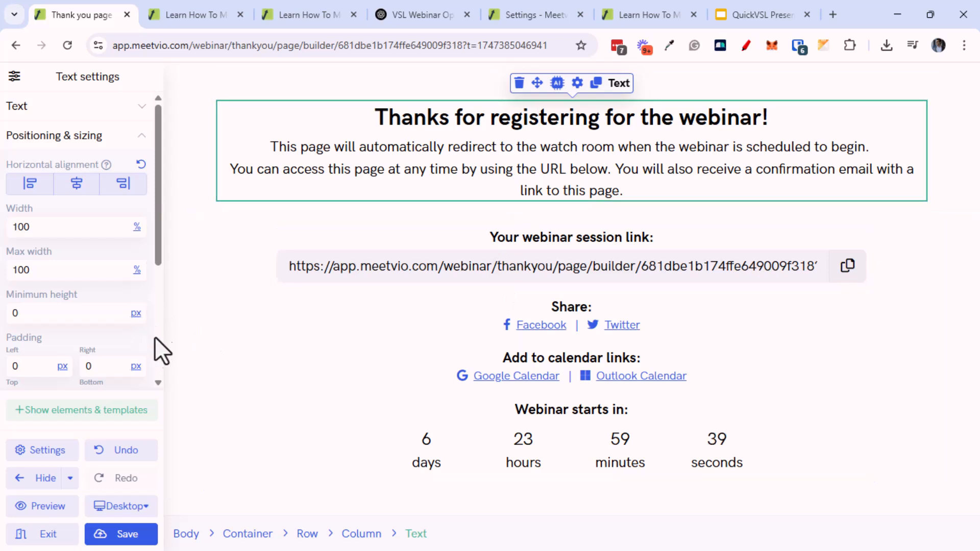
scroll(155, 337, down, 2)
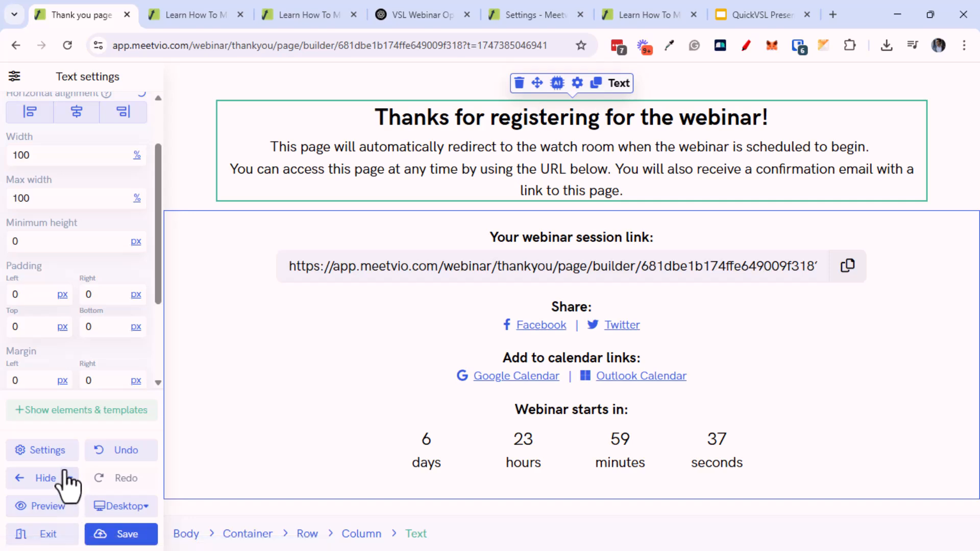
click(60, 454)
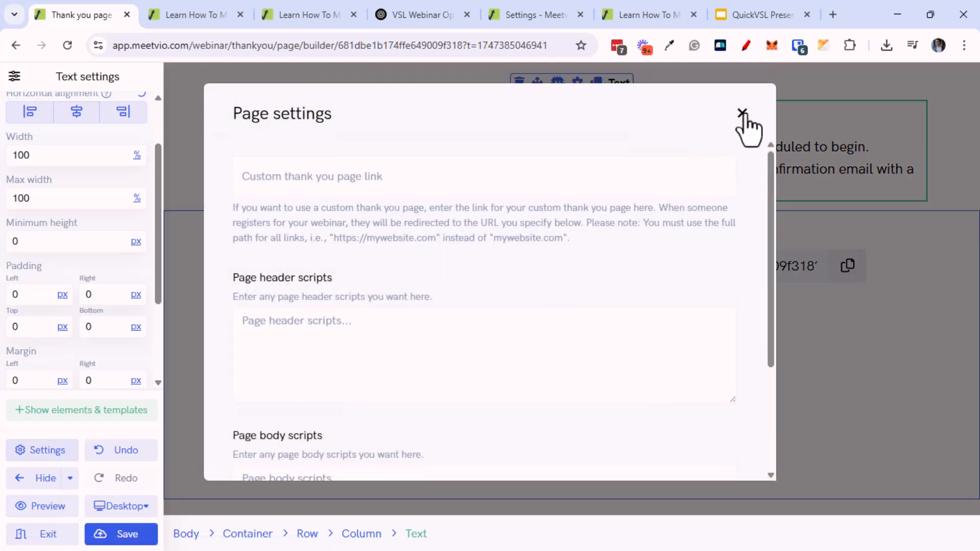
click(482, 174)
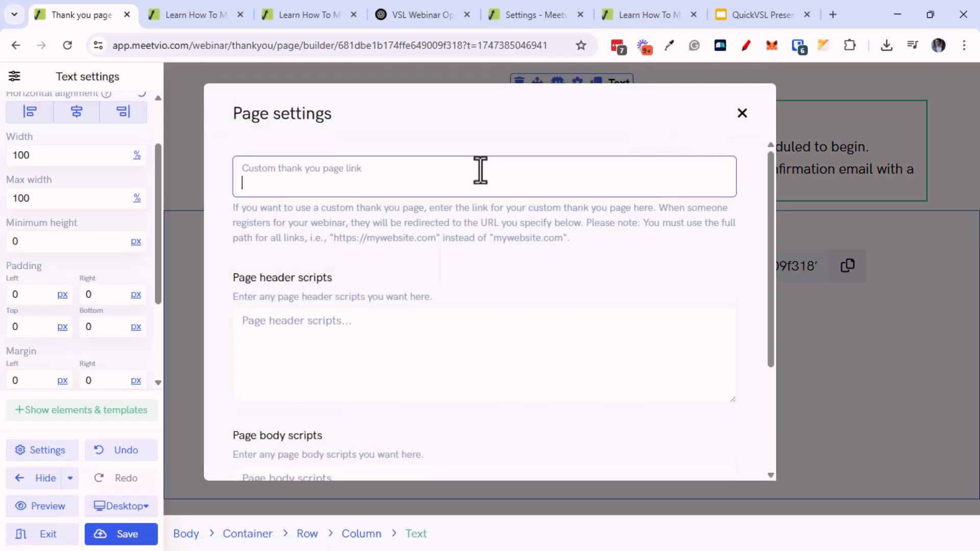
click(744, 113)
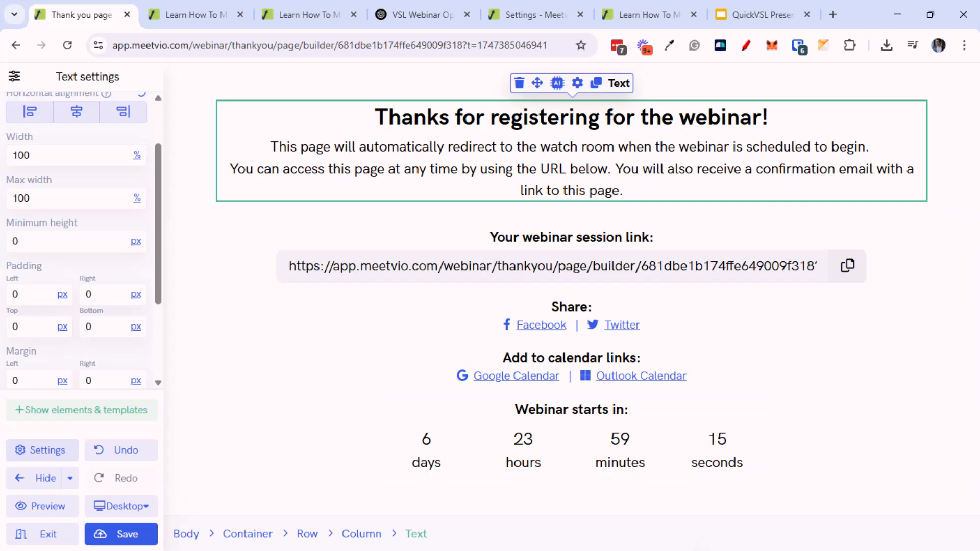
Advance to the Watch room step and preview the watch room in a new tab
click(66, 539)
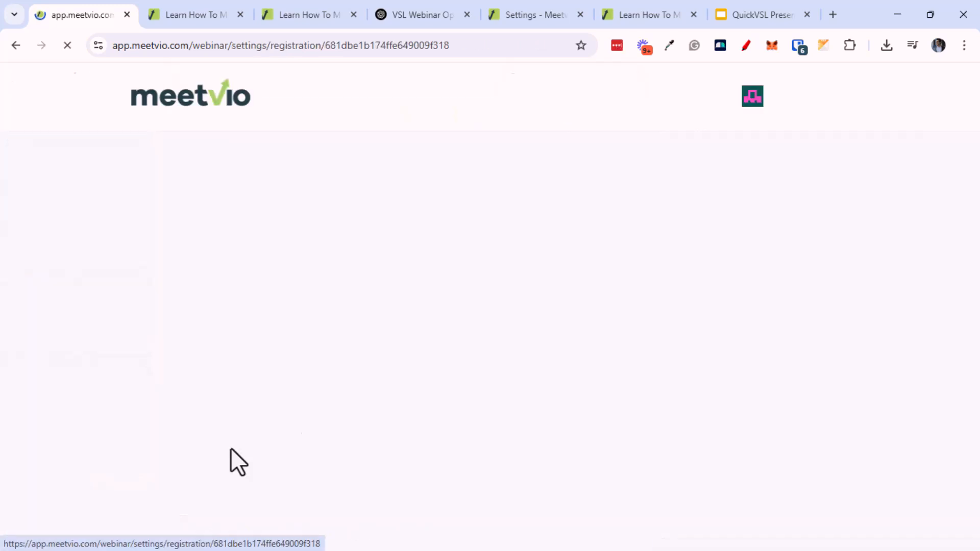
middle_click(715, 324)
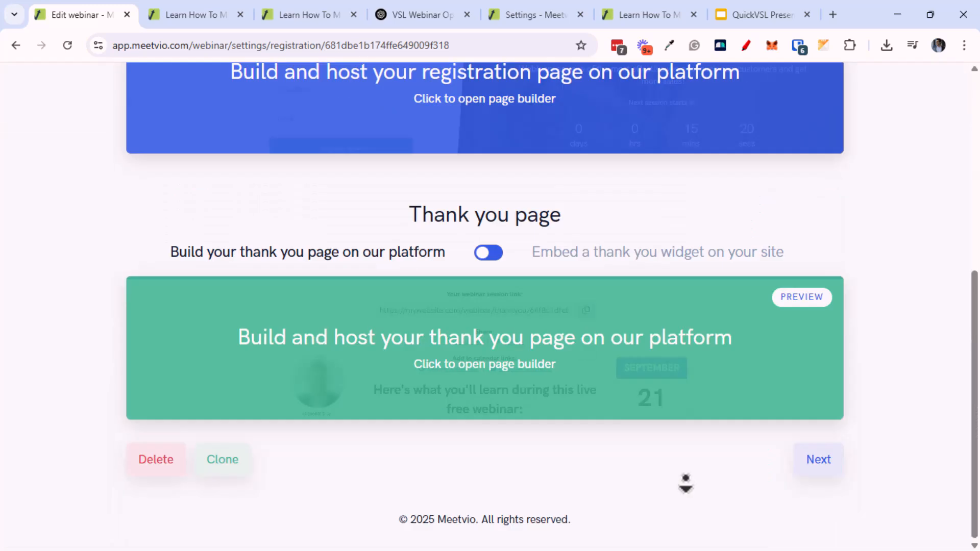
click(808, 462)
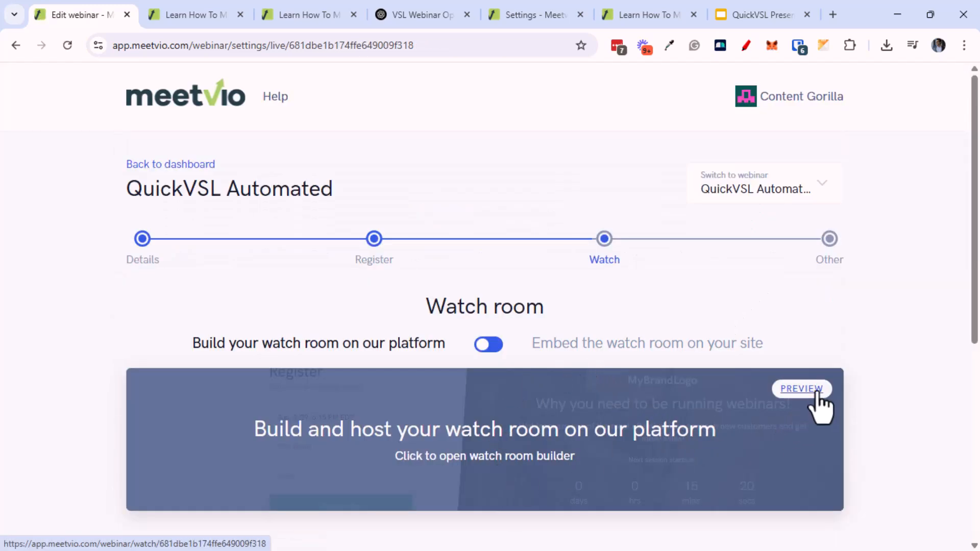
click(816, 393)
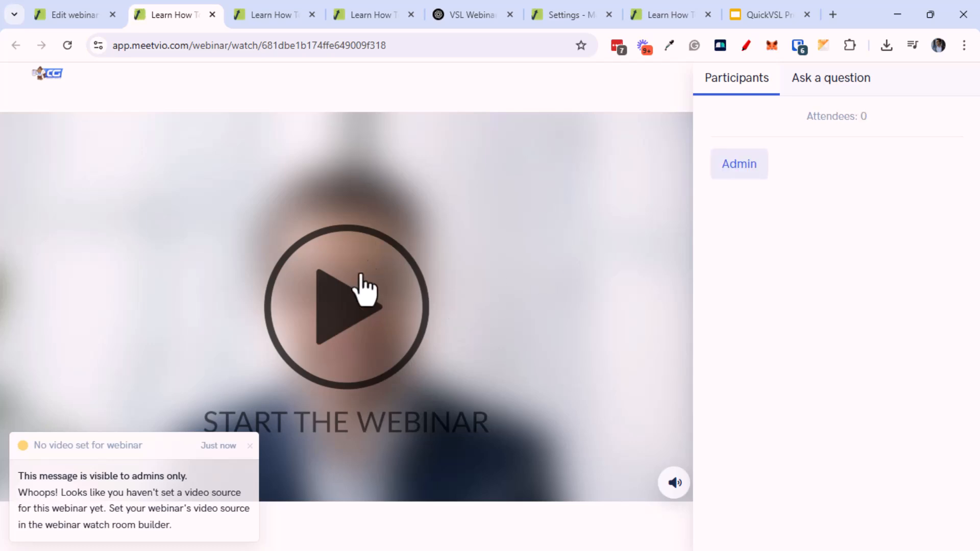
Look over the watch room in its builder, then go back to the settings page
click(69, 15)
middle_click(452, 311)
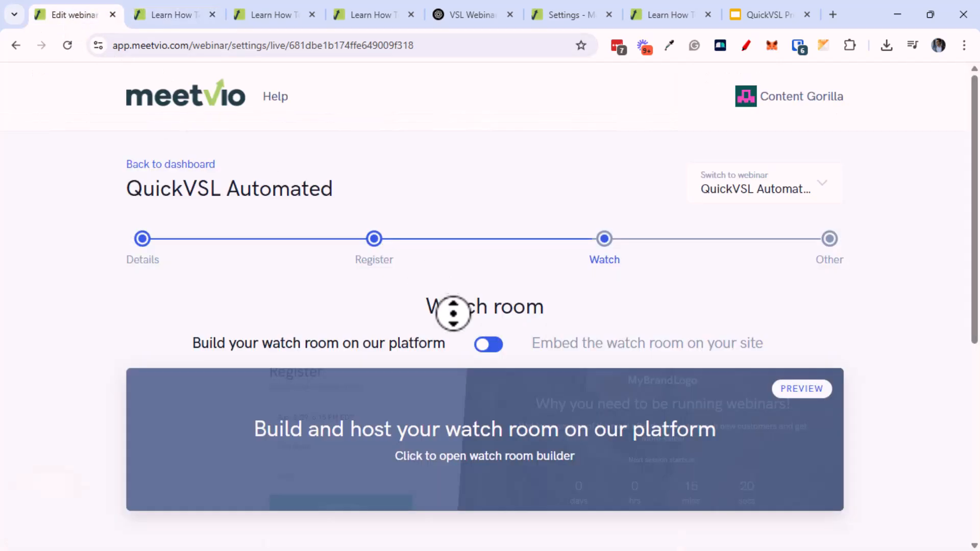
scroll(452, 311, down, 4)
middle_click(280, 358)
scroll(281, 367, down, 2)
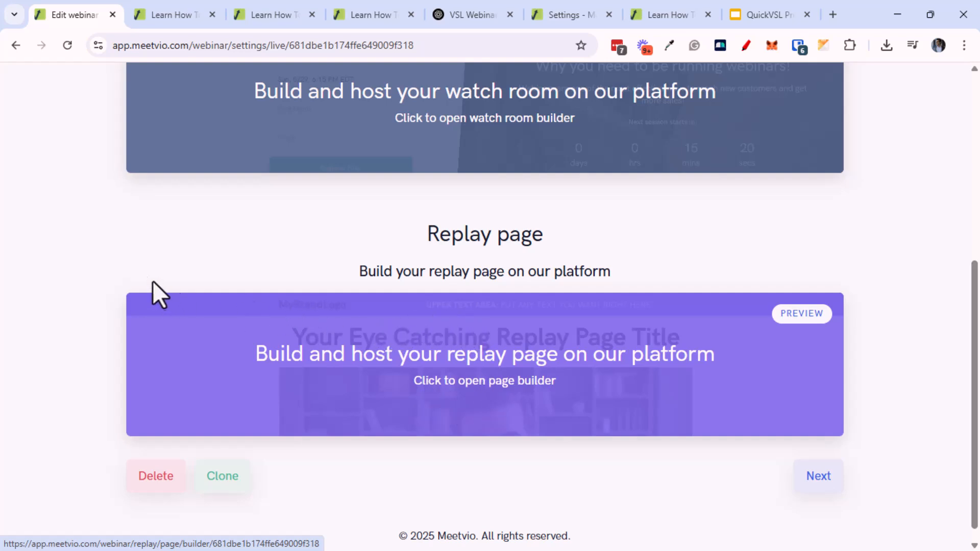
scroll(107, 240, up, 1)
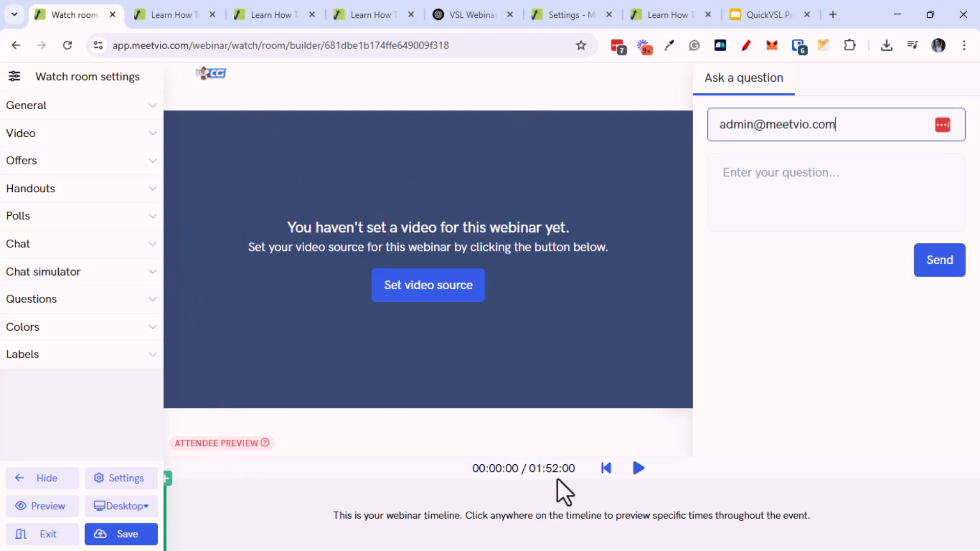
click(19, 45)
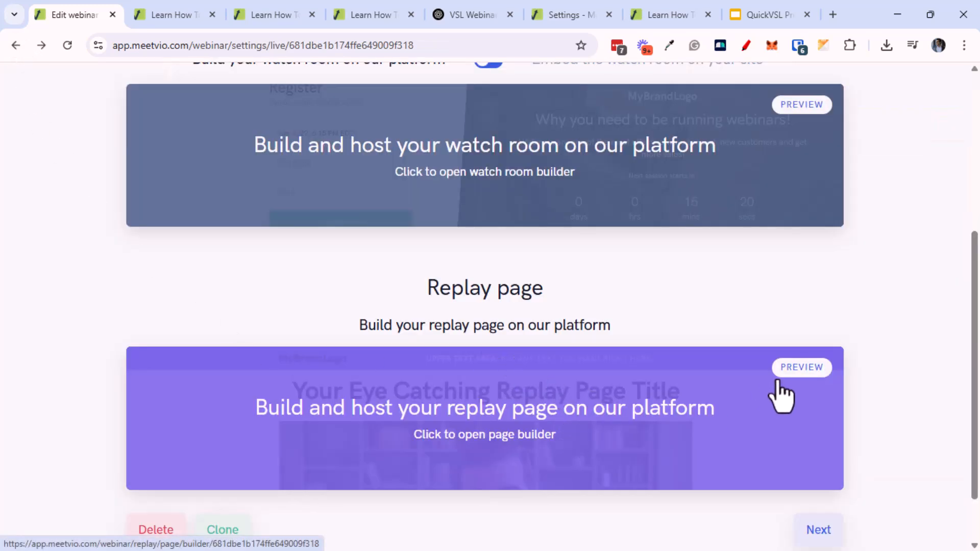
Preview the replay page in a new tab and return to the webinar settings
click(790, 370)
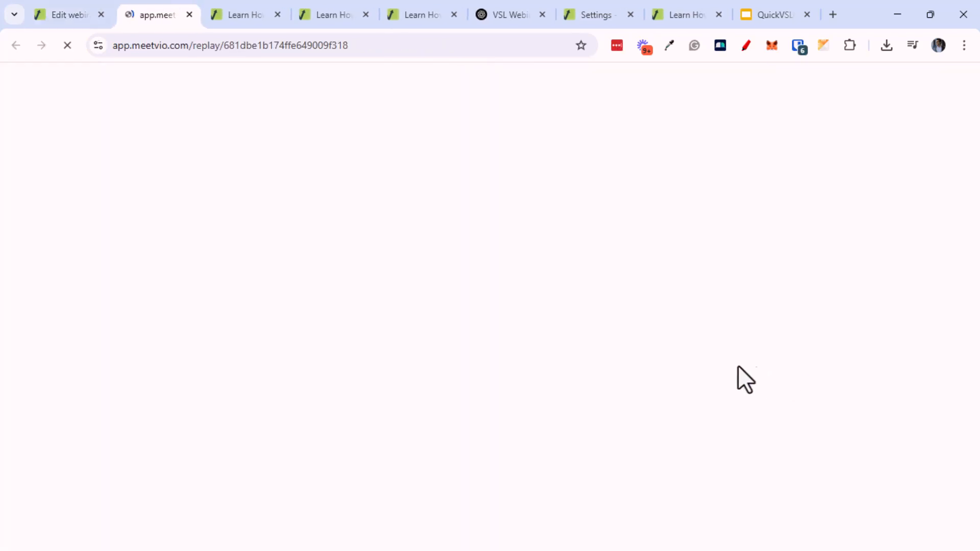
scroll(435, 130, down, 6)
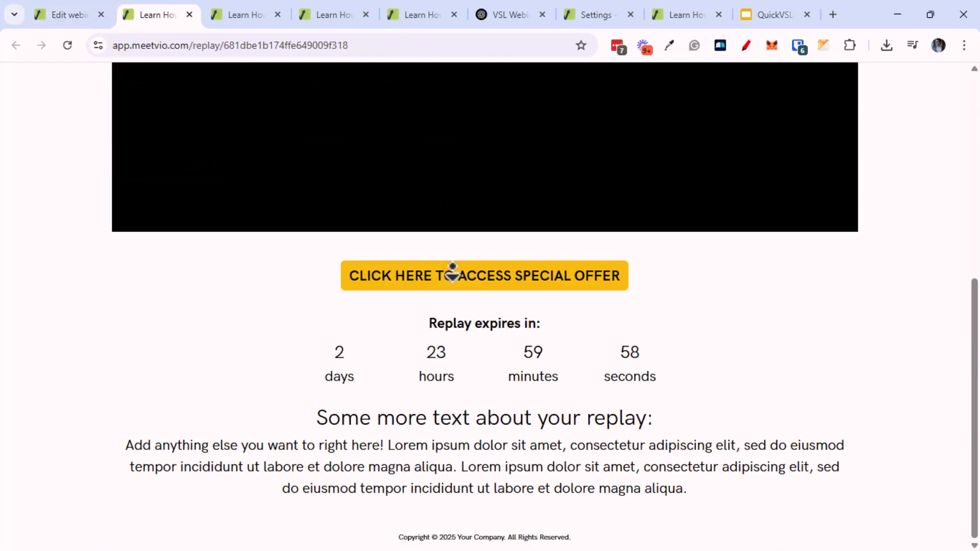
scroll(396, 343, up, 6)
click(47, 19)
Advance to the Other step and review its email notification list
scroll(843, 408, down, 3)
click(821, 469)
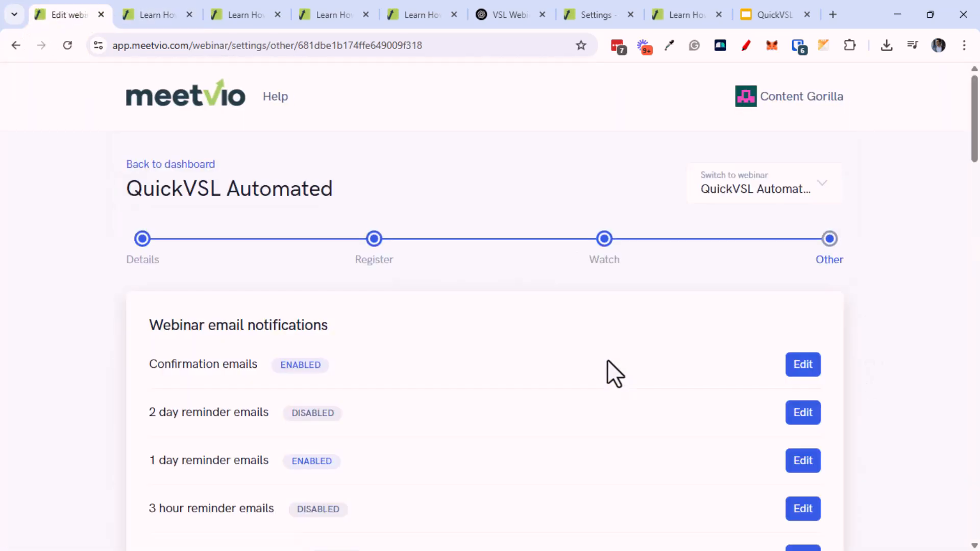
scroll(593, 349, down, 3)
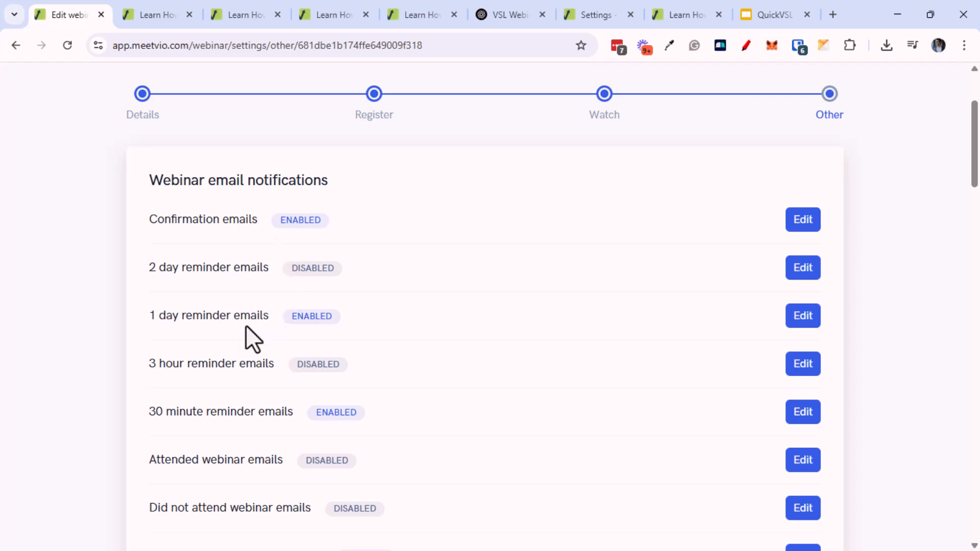
scroll(262, 434, down, 2)
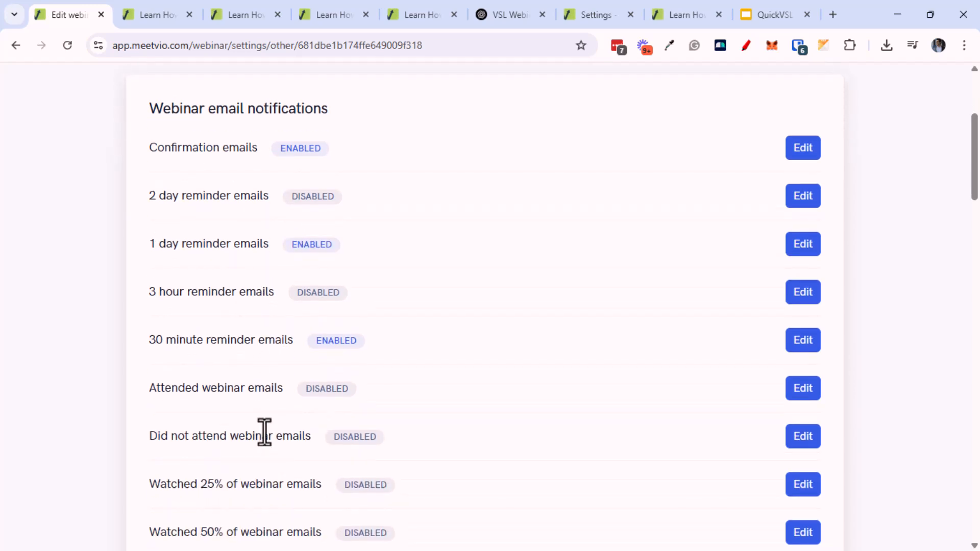
scroll(265, 435, down, 3)
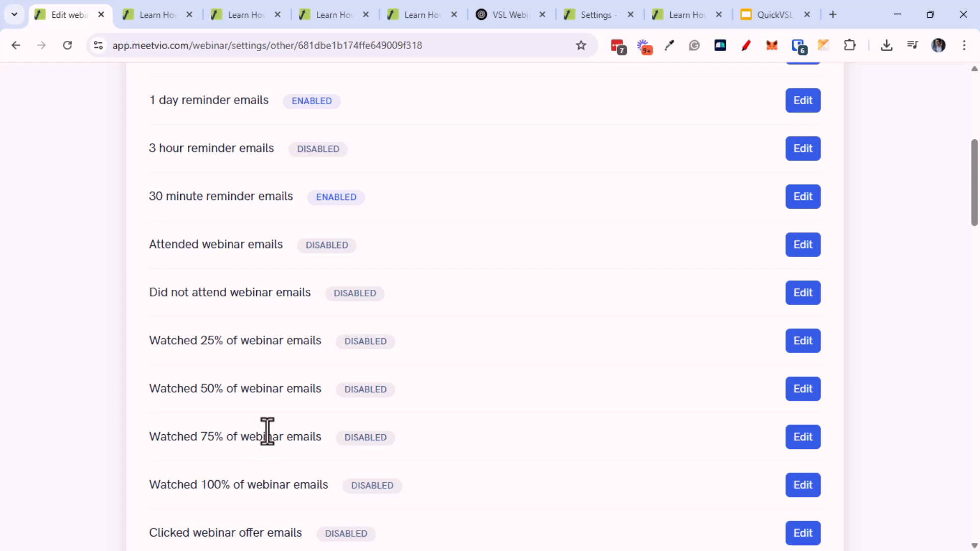
scroll(271, 374, down, 5)
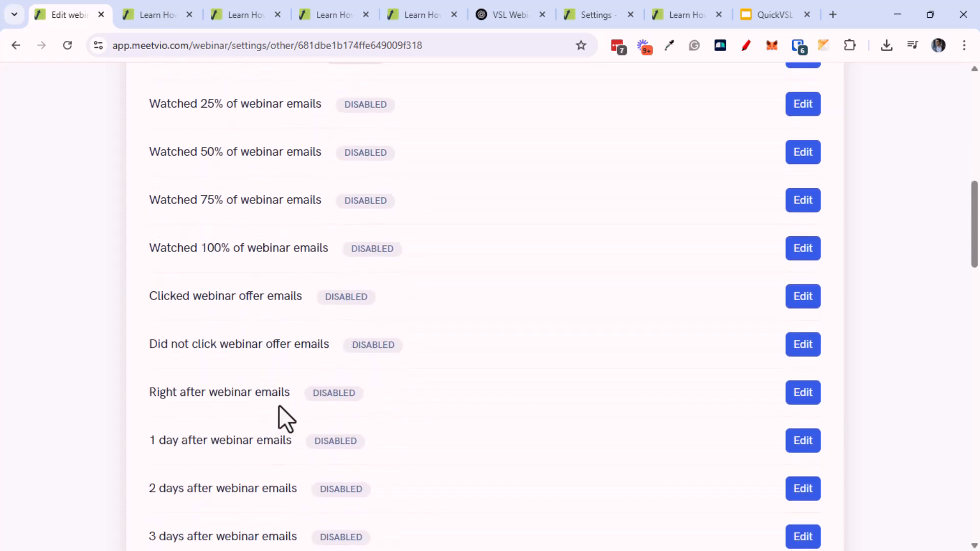
Inspect the Clicked webinar offer email settings, then close them unchanged
click(811, 300)
scroll(508, 419, down, 1)
click(485, 446)
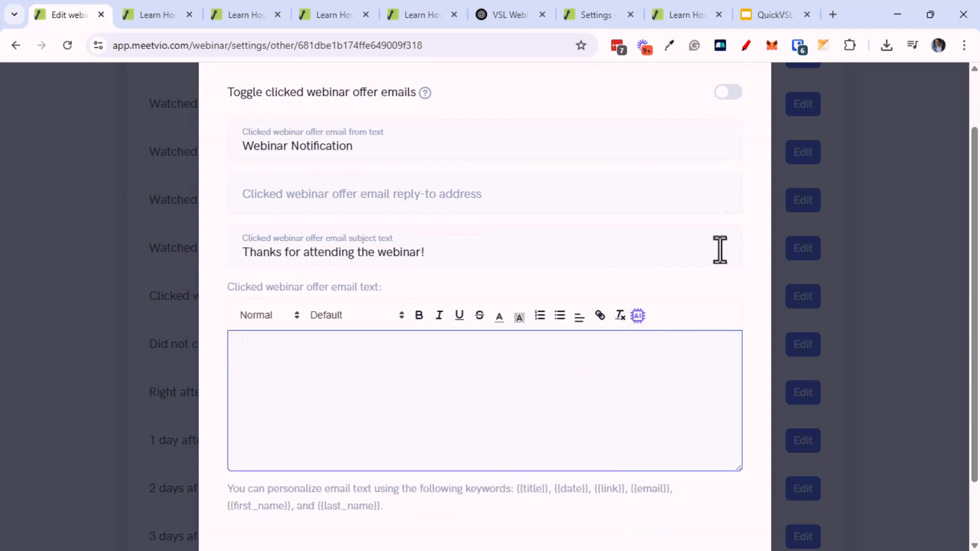
click(854, 245)
Check the text-message reminders and expand the Google Calendar integration showing invites disabled
scroll(583, 425, down, 15)
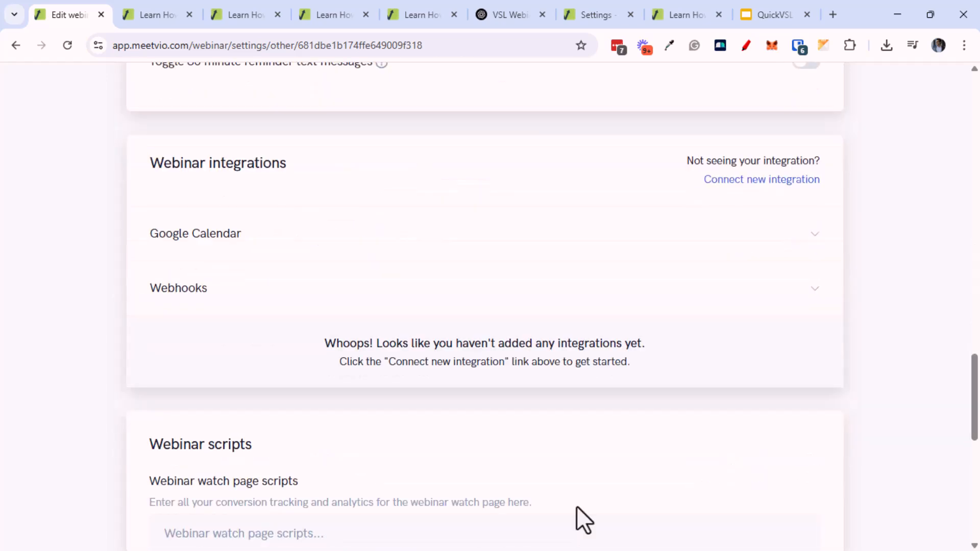
scroll(582, 424, up, 3)
scroll(579, 356, down, 1)
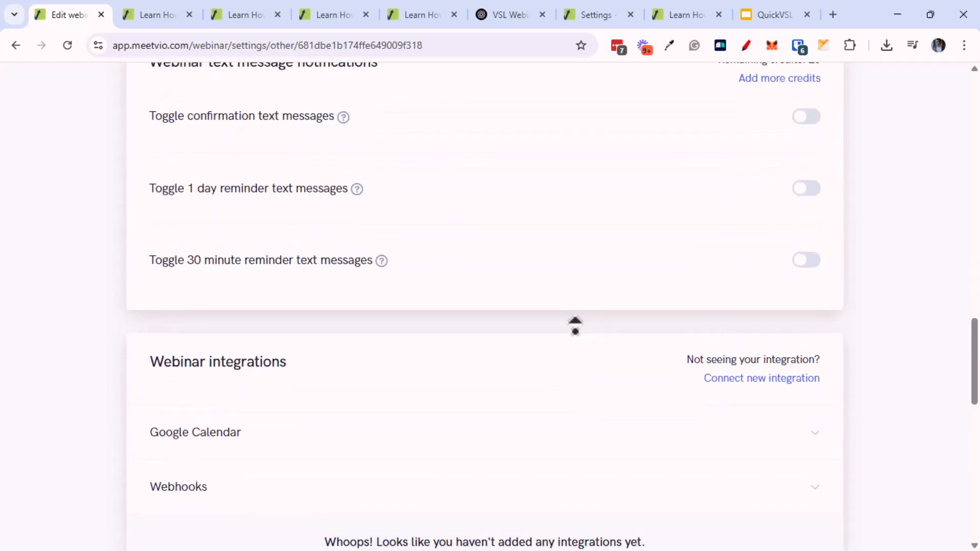
scroll(571, 286, up, 1)
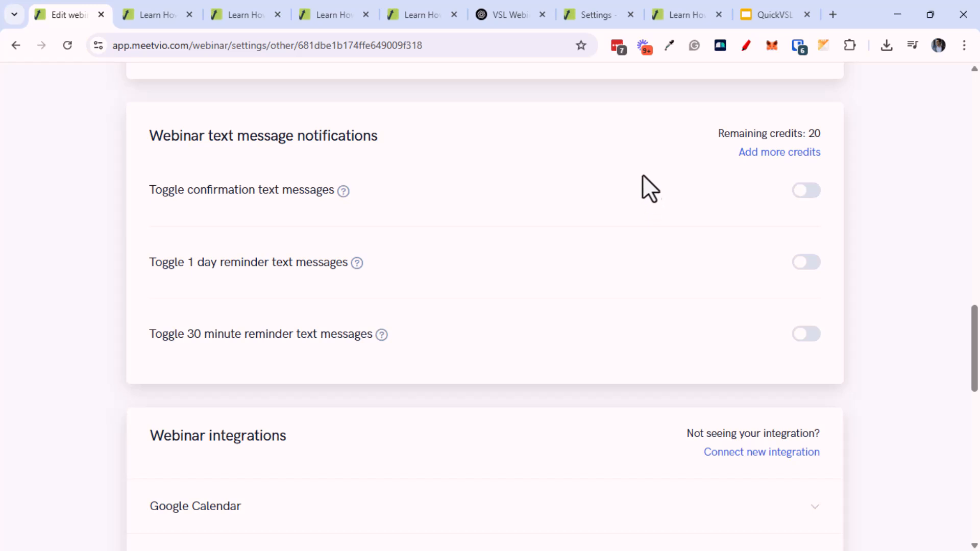
scroll(563, 244, down, 3)
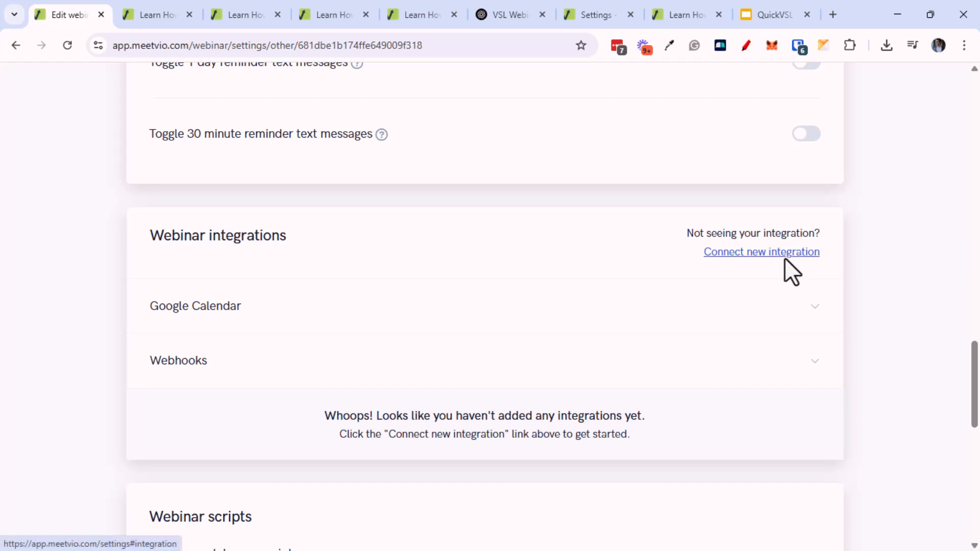
click(356, 324)
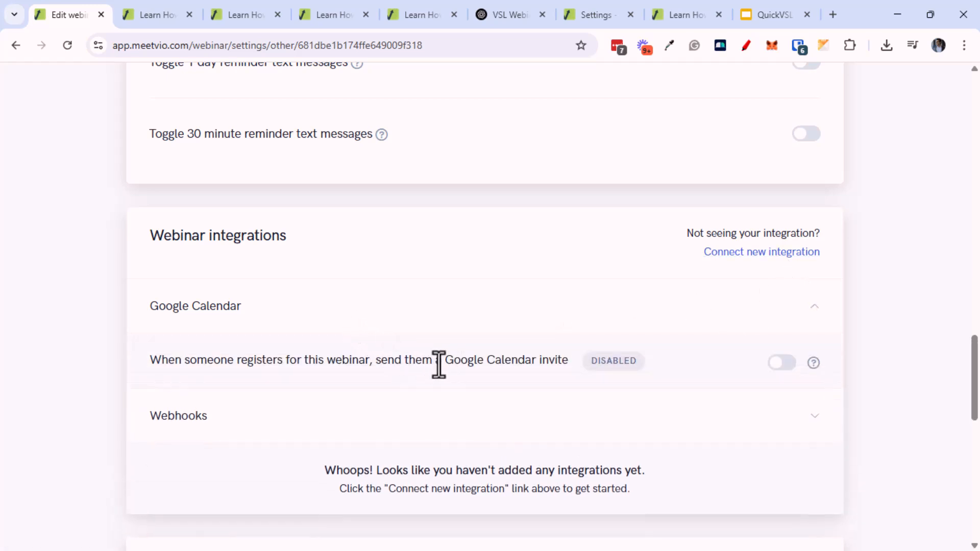
scroll(429, 398, down, 2)
Expand the Webhooks integration and review its registration webhook URL field
click(332, 360)
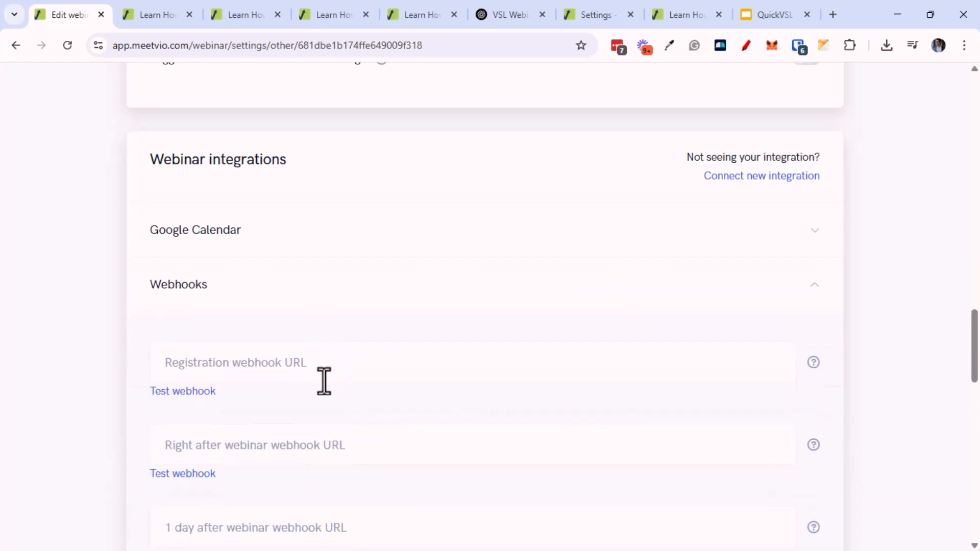
click(324, 379)
scroll(326, 418, down, 4)
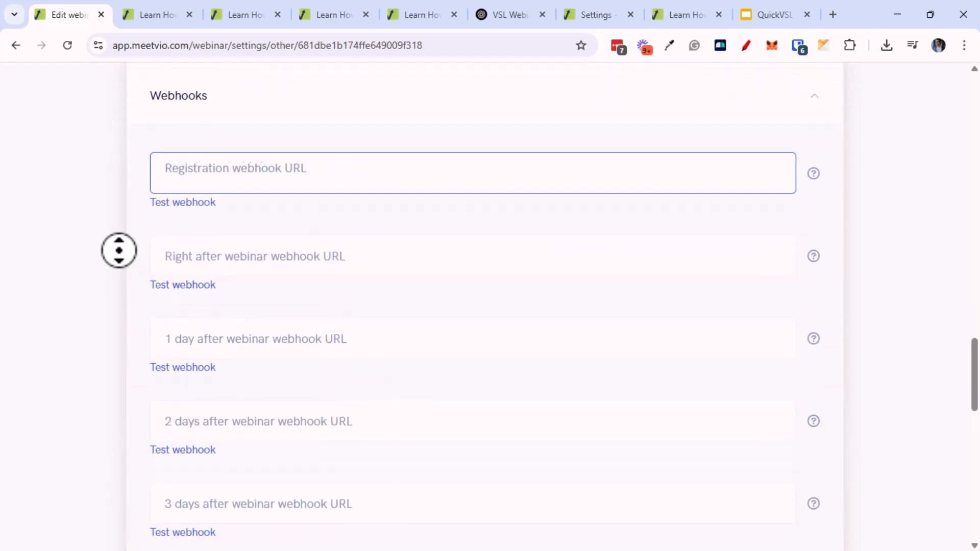
scroll(106, 306, down, 5)
scroll(102, 295, down, 6)
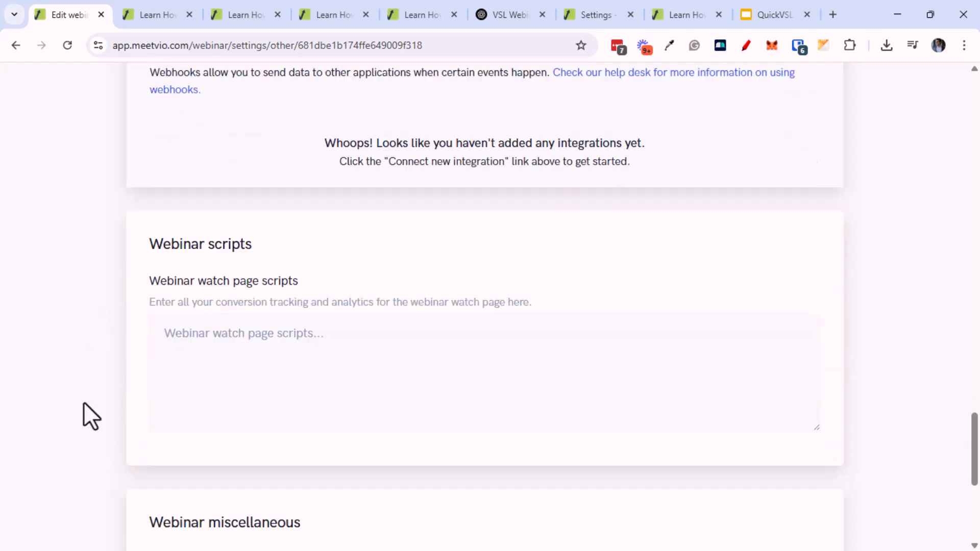
Review the Webinar scripts and Webinar miscellaneous settings
click(282, 381)
middle_click(100, 332)
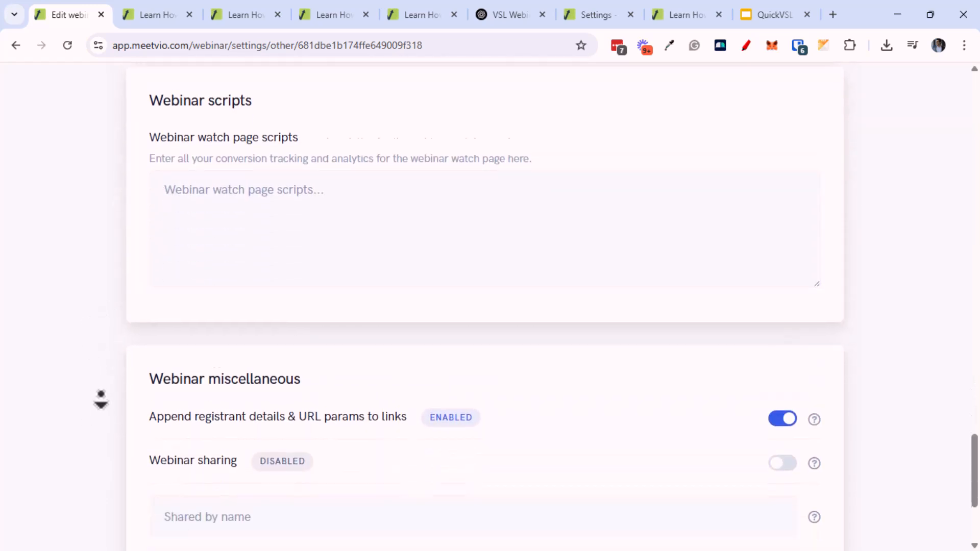
middle_click(111, 411)
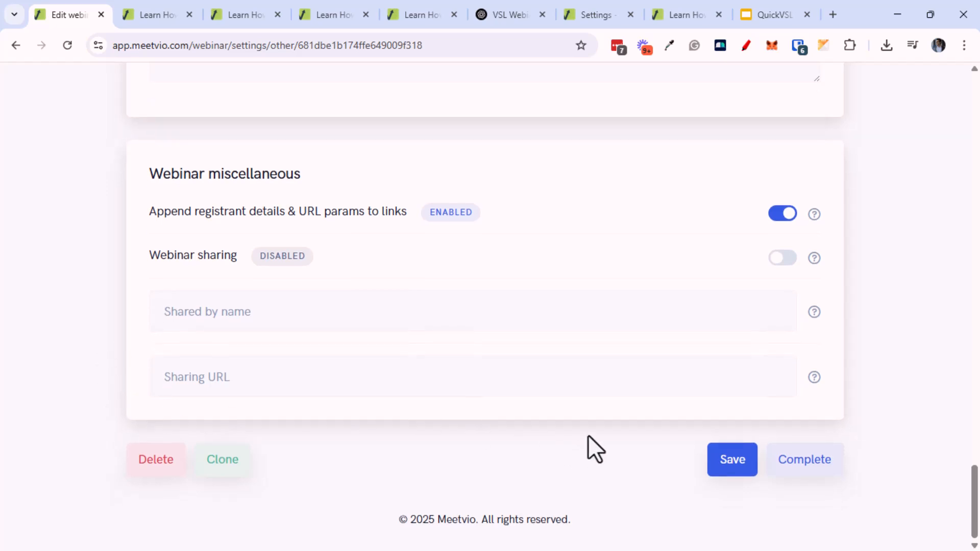
middle_click(511, 414)
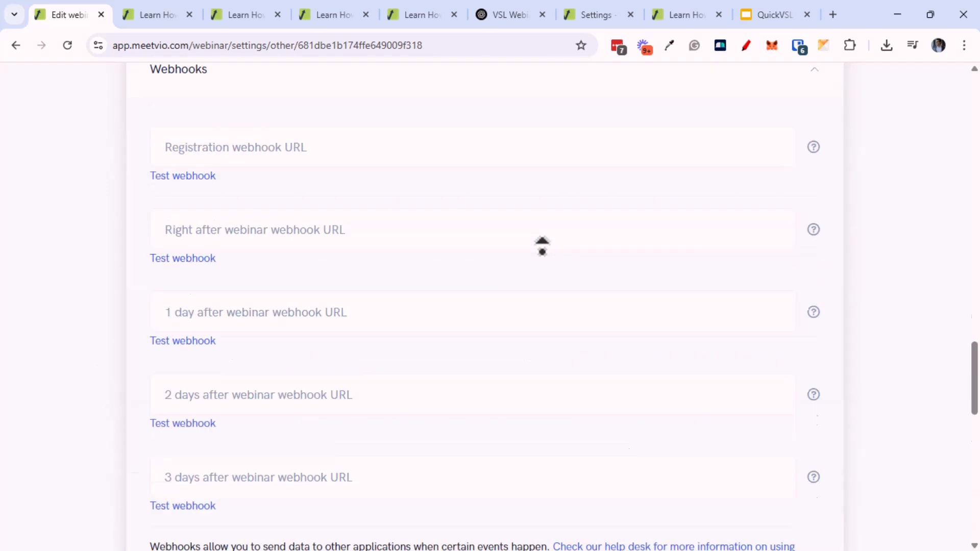
middle_click(525, 286)
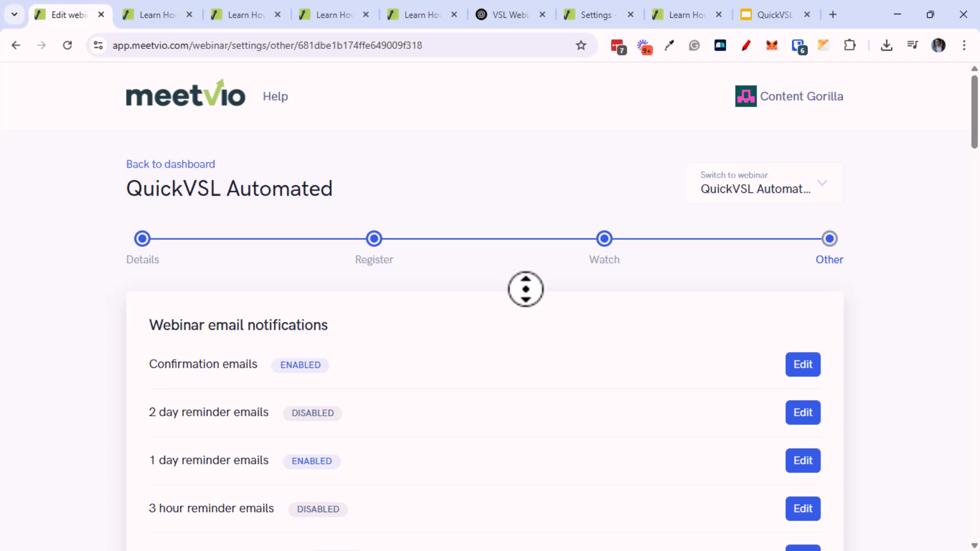
middle_click(525, 404)
middle_click(524, 402)
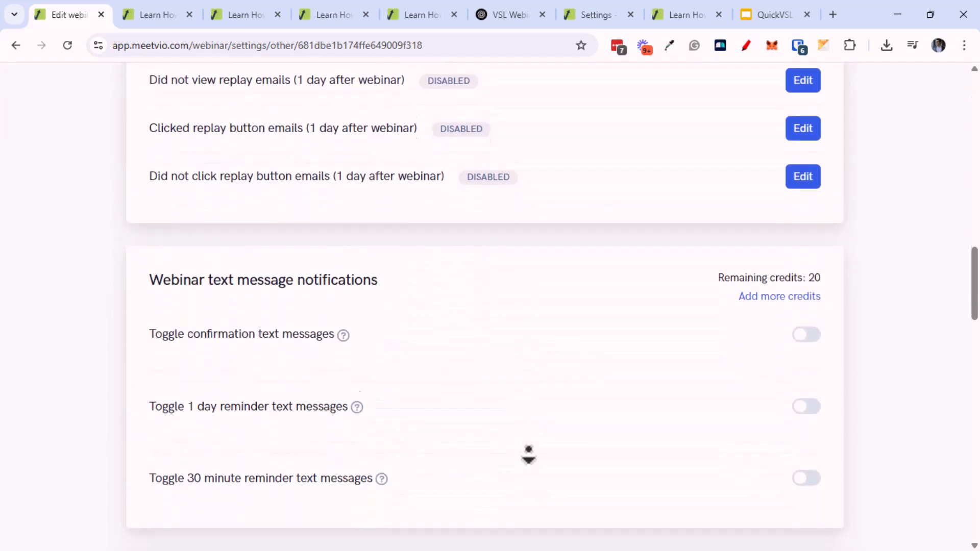
Check the 1-day-after-webinar webhook field and complete the webinar setup
click(621, 475)
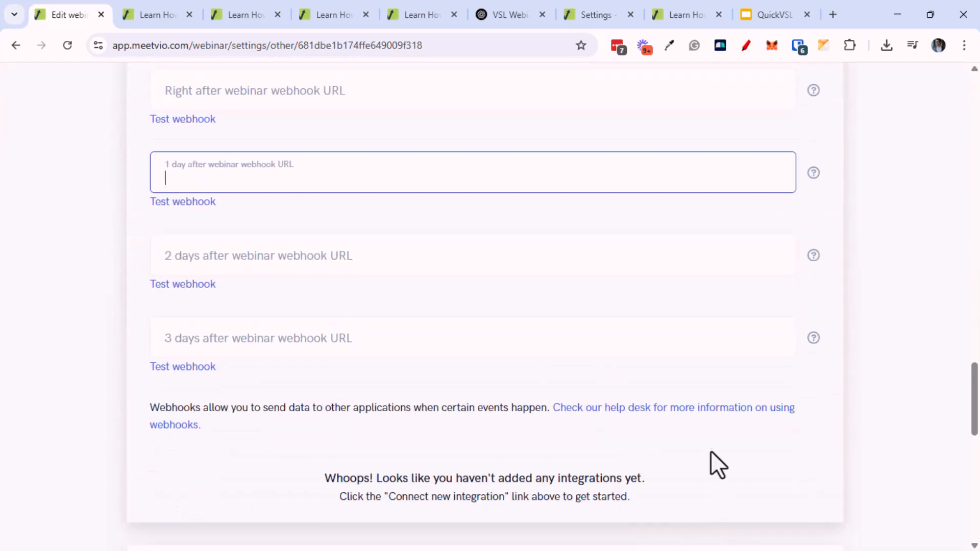
middle_click(713, 485)
scroll(774, 412, down, 10)
click(788, 471)
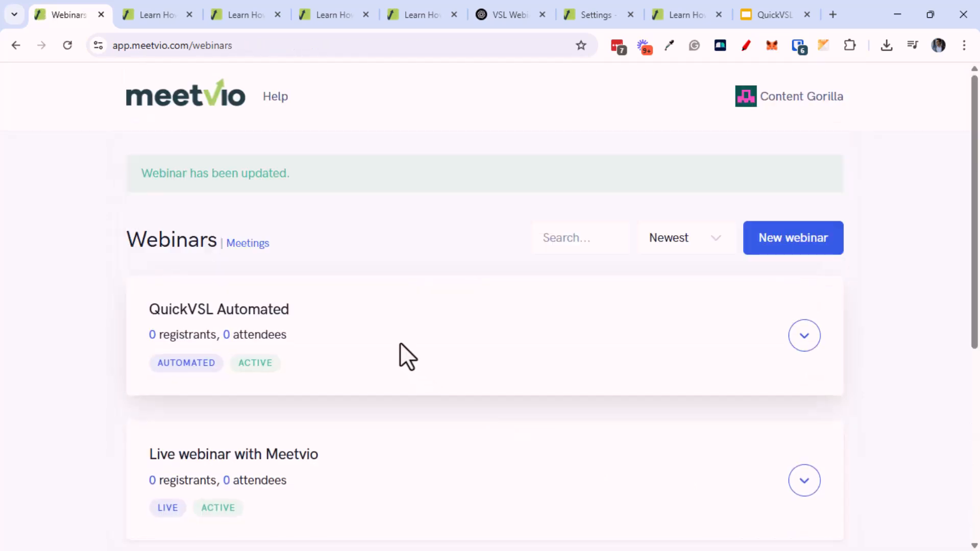
Reopen QuickVSL Automated via Edit webinar and review its Details step
click(806, 339)
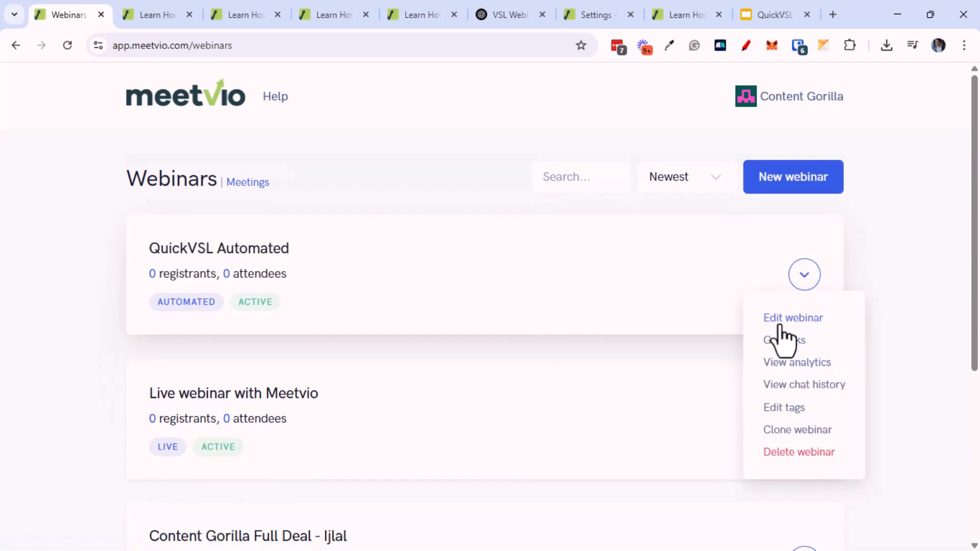
click(782, 322)
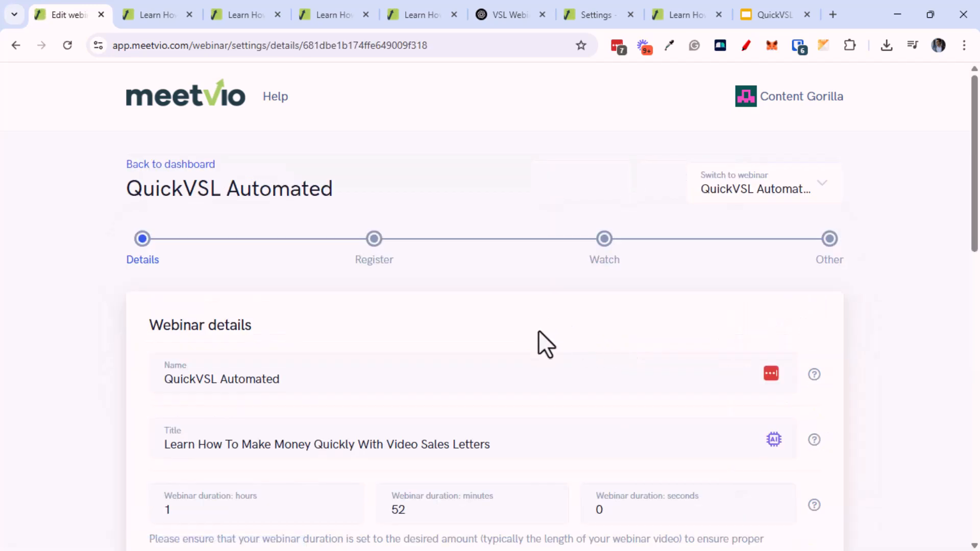
scroll(539, 332, down, 10)
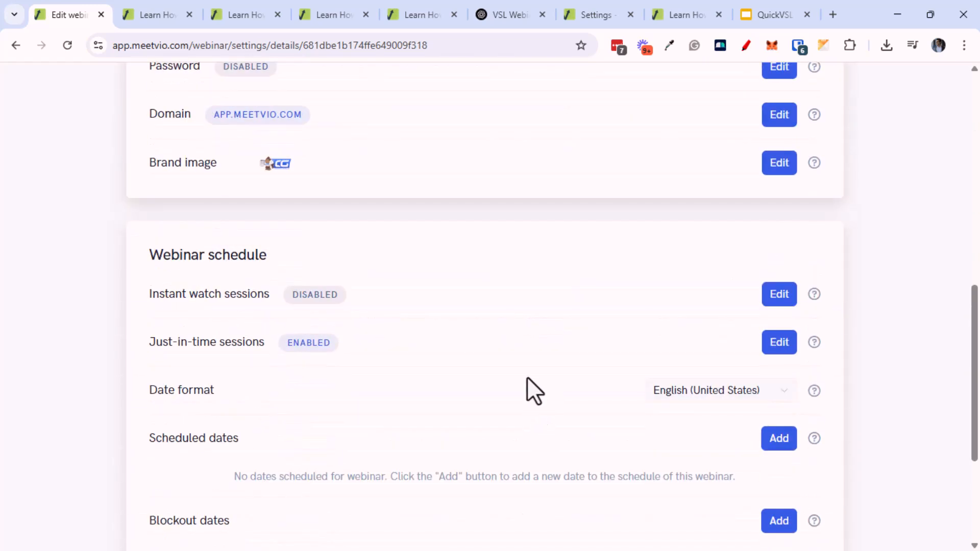
middle_click(509, 450)
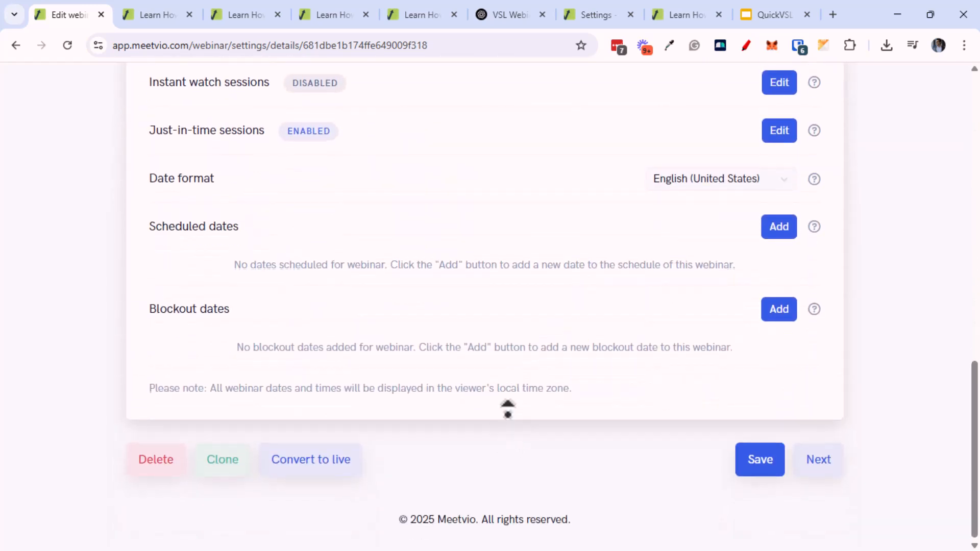
scroll(500, 310, up, 10)
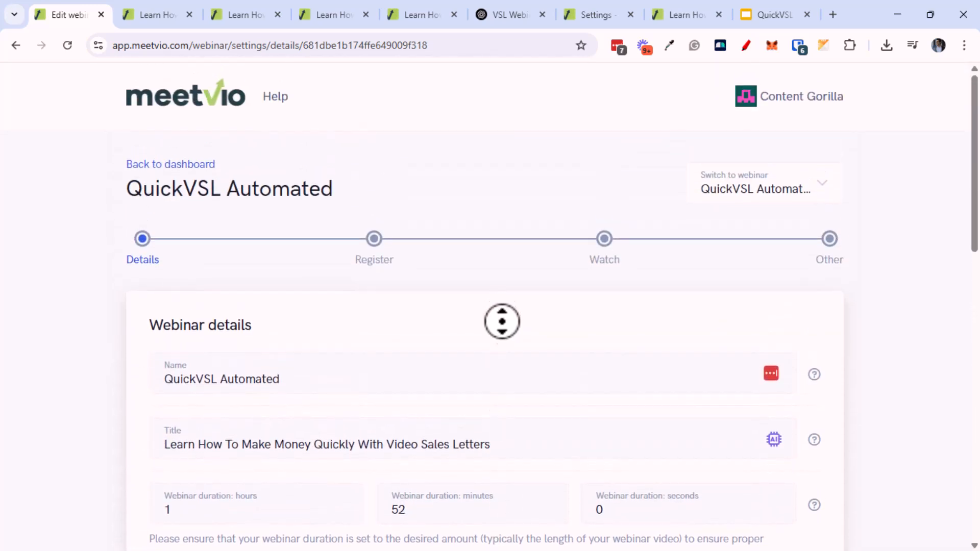
scroll(500, 315, down, 15)
Step through the Register settings on to the Watch room step
click(834, 461)
middle_click(459, 356)
scroll(456, 429, down, 8)
middle_click(456, 433)
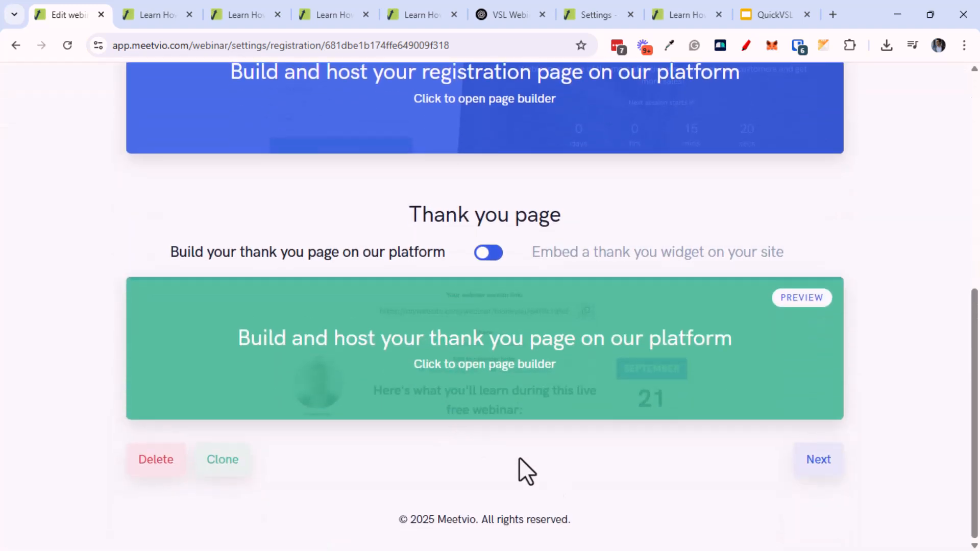
click(817, 459)
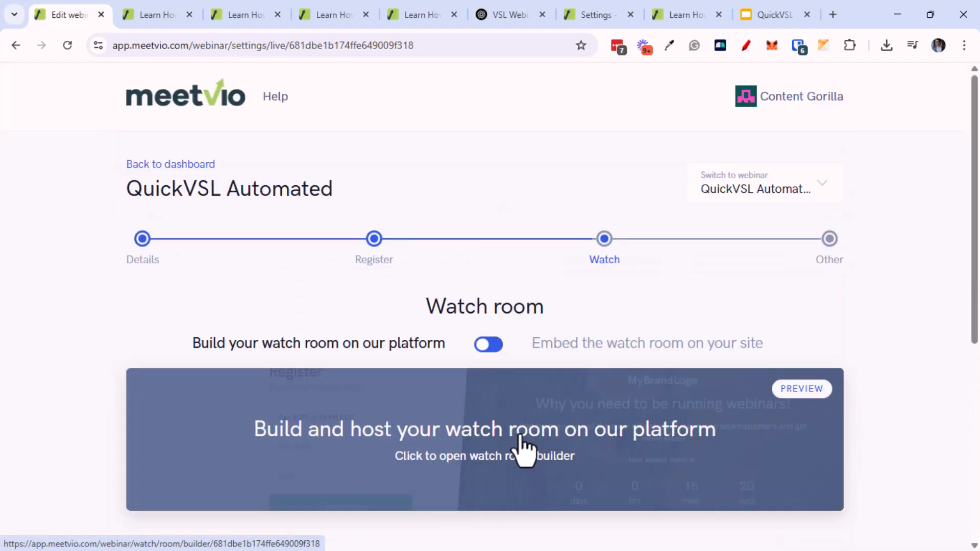
In the watch room builder, set the video source to Use uploaded video and start an upload
click(509, 459)
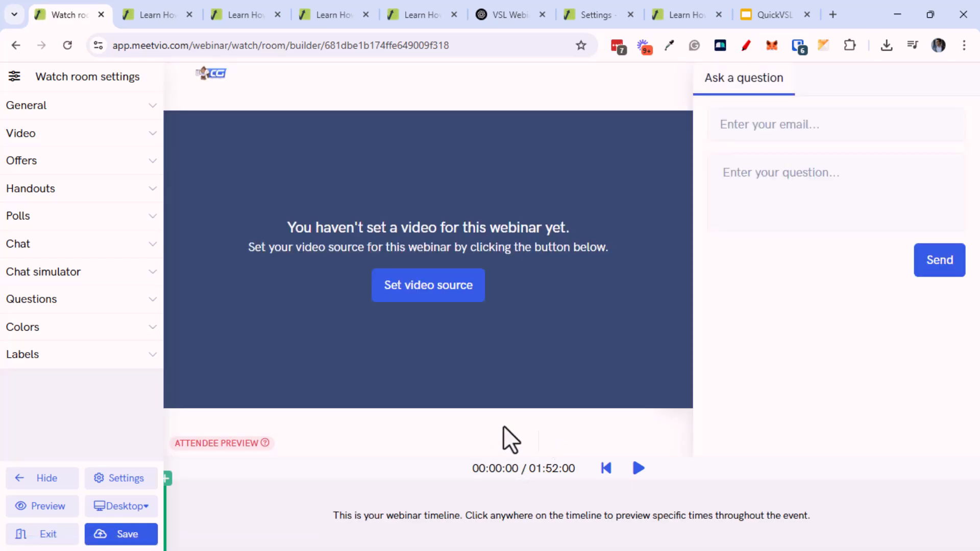
click(23, 137)
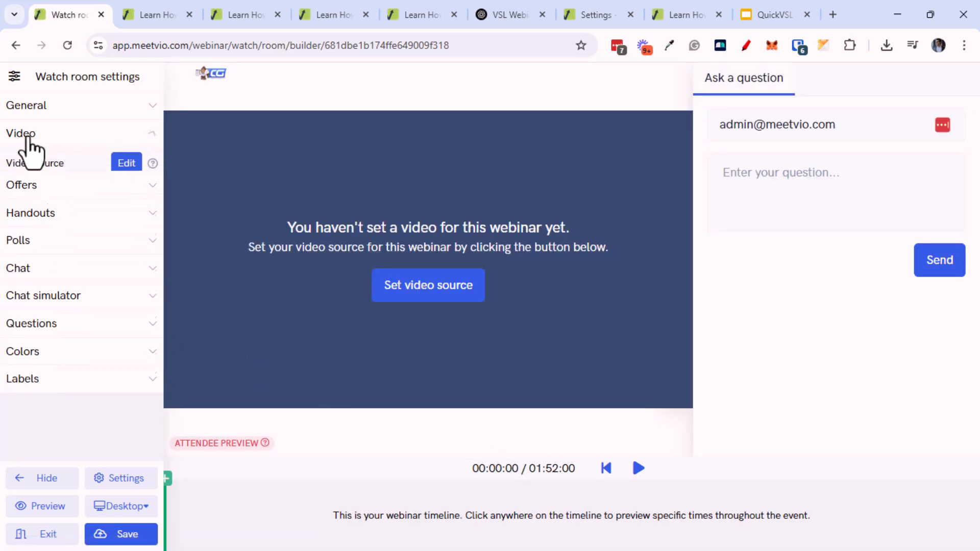
click(126, 164)
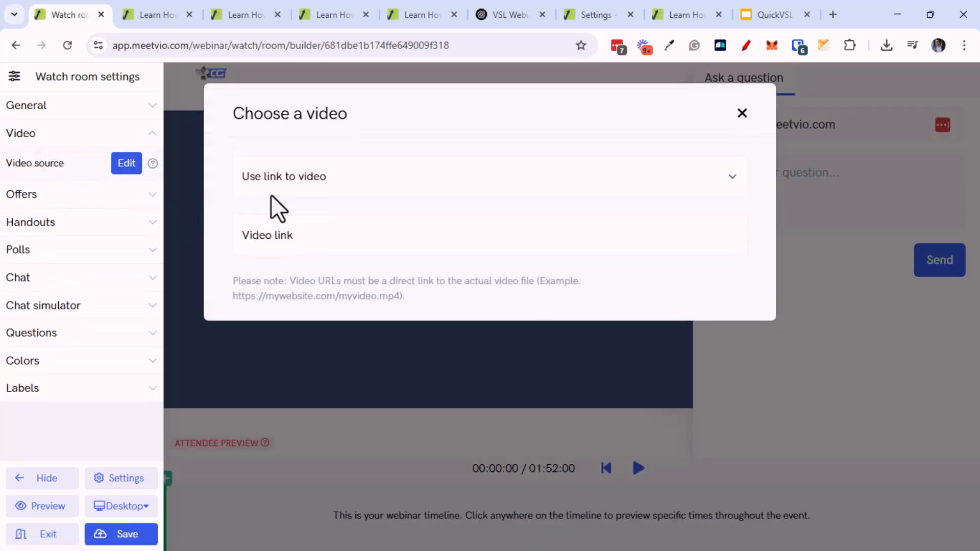
click(309, 186)
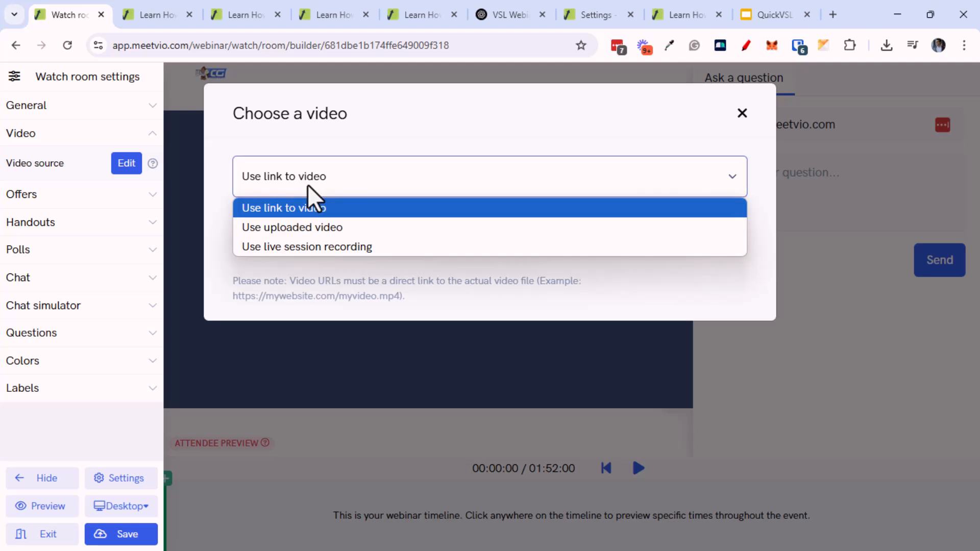
click(314, 231)
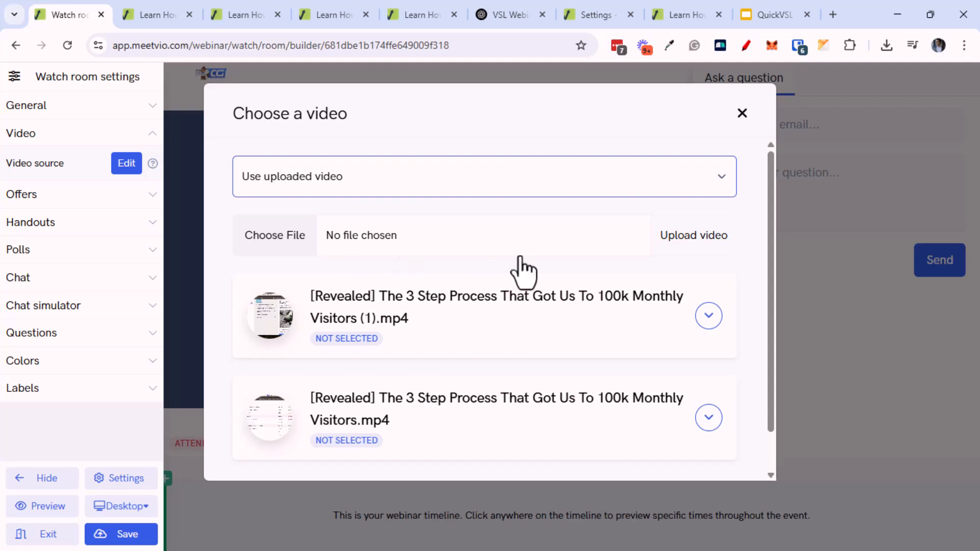
click(701, 227)
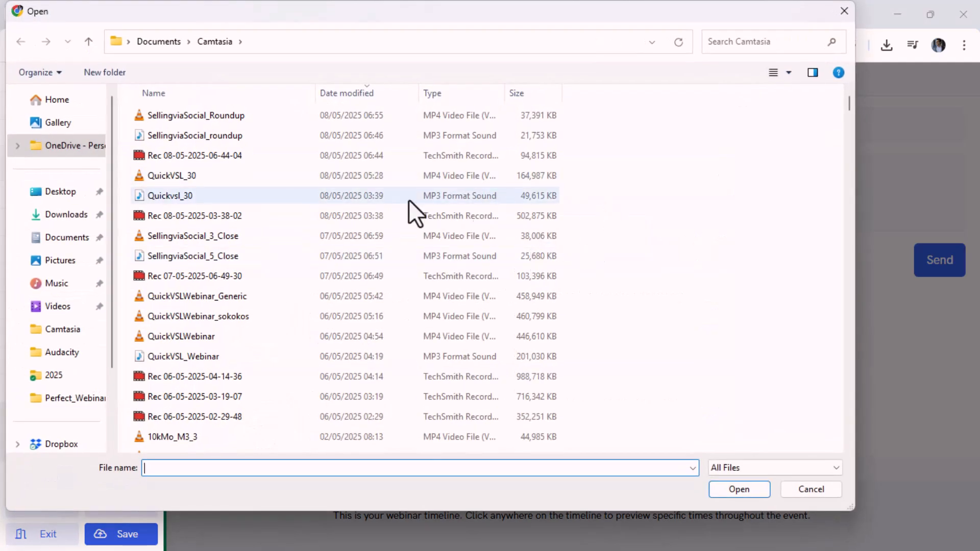
Upload QuickVSLWebinar_Generic from the Camtasia folder as the watch room video
double_click(268, 300)
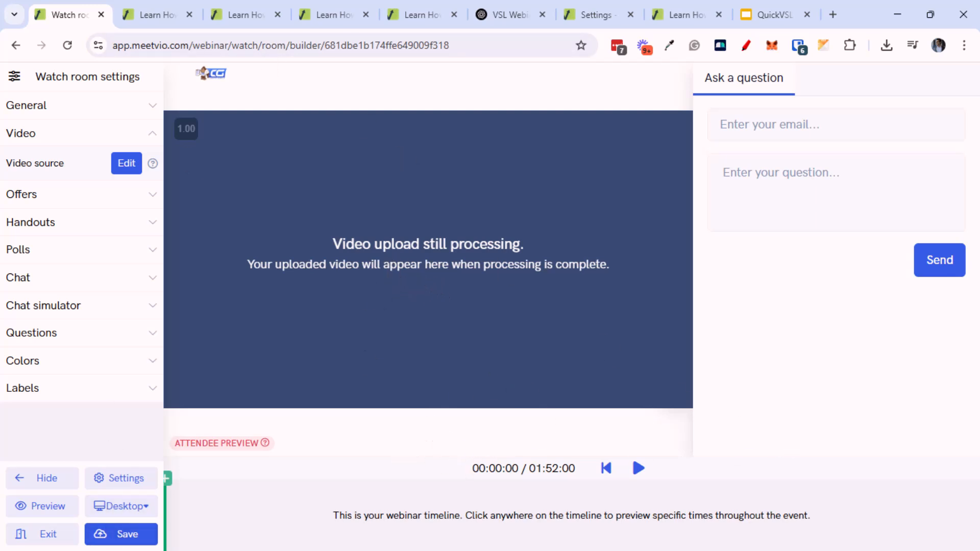
Save the watch room, exit the builder and return to the webinars list
click(110, 536)
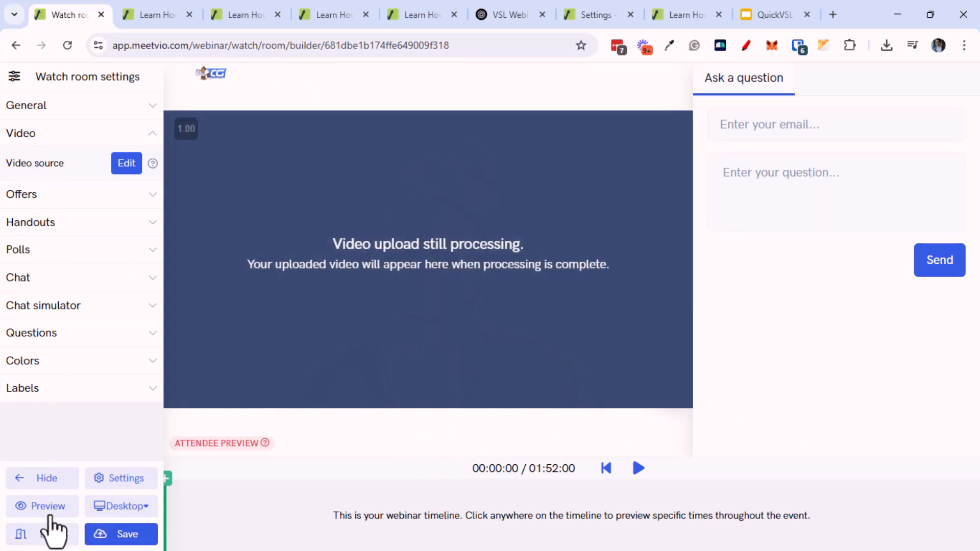
click(44, 535)
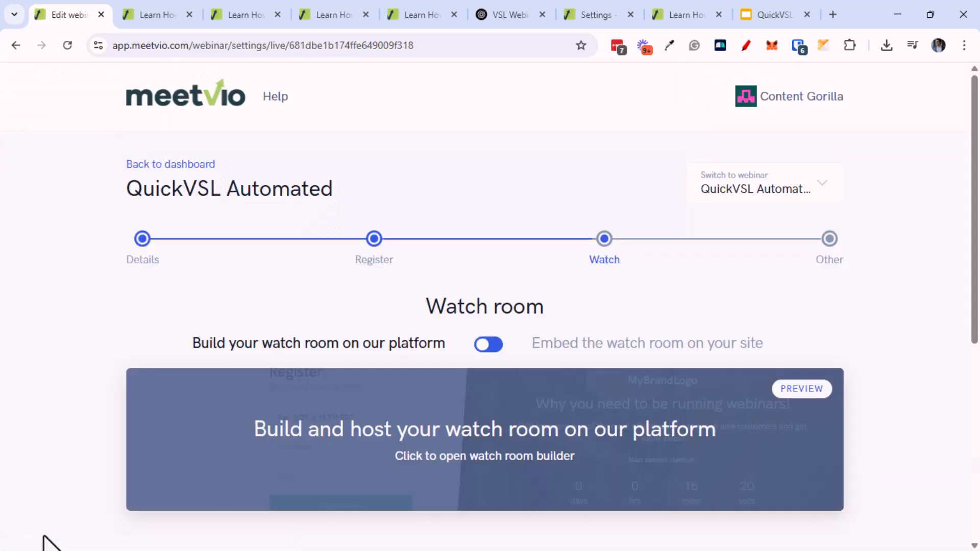
click(186, 97)
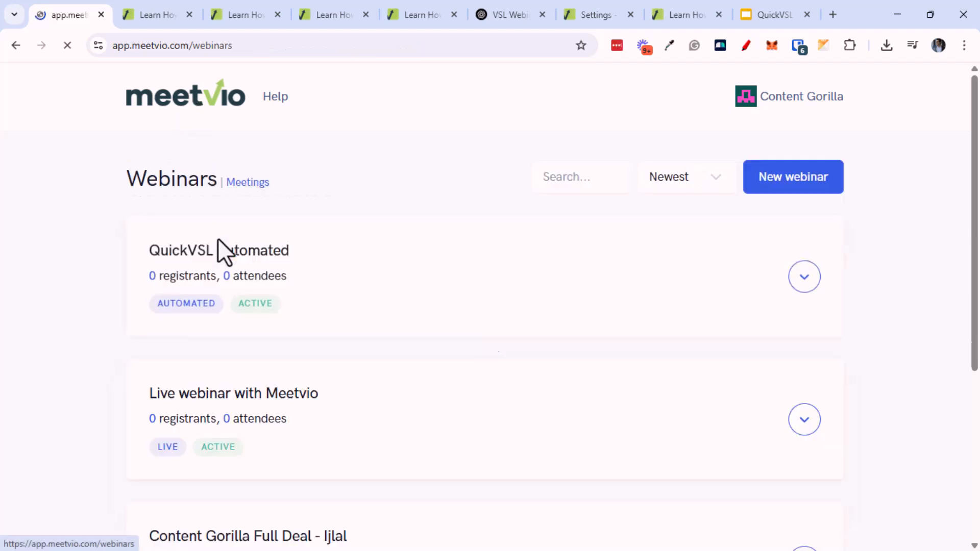
scroll(102, 424, down, 4)
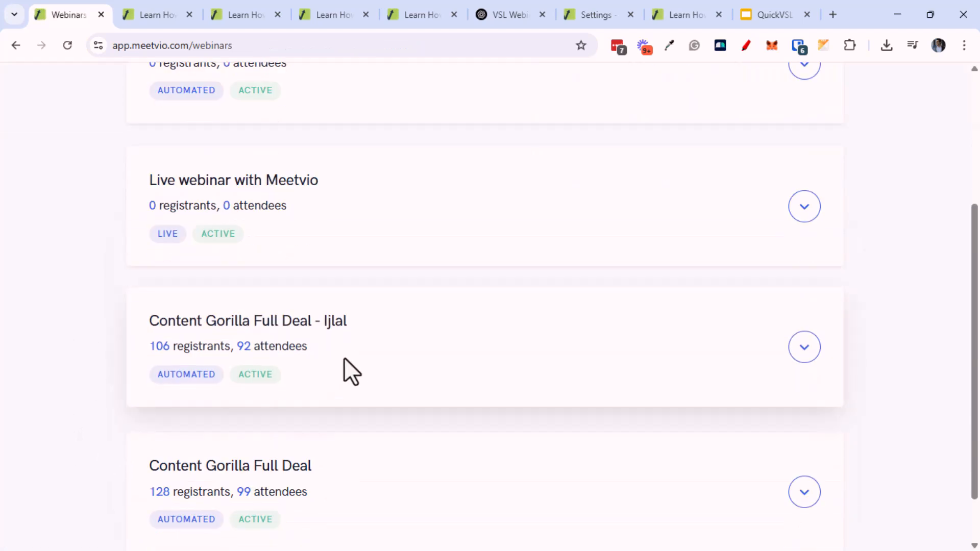
Show the shareable page links for the 106-registrant Content Gorilla webinar
click(793, 346)
scroll(503, 389, down, 1)
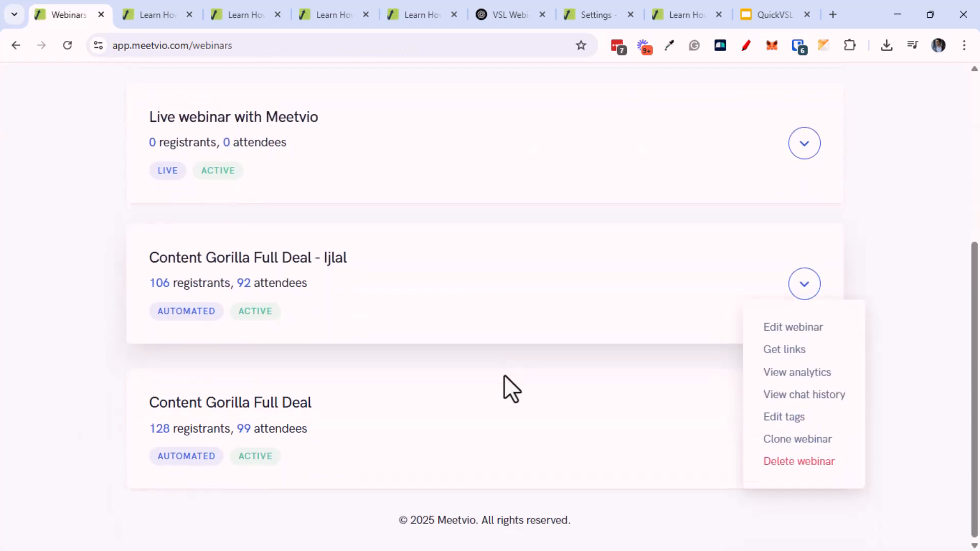
click(783, 351)
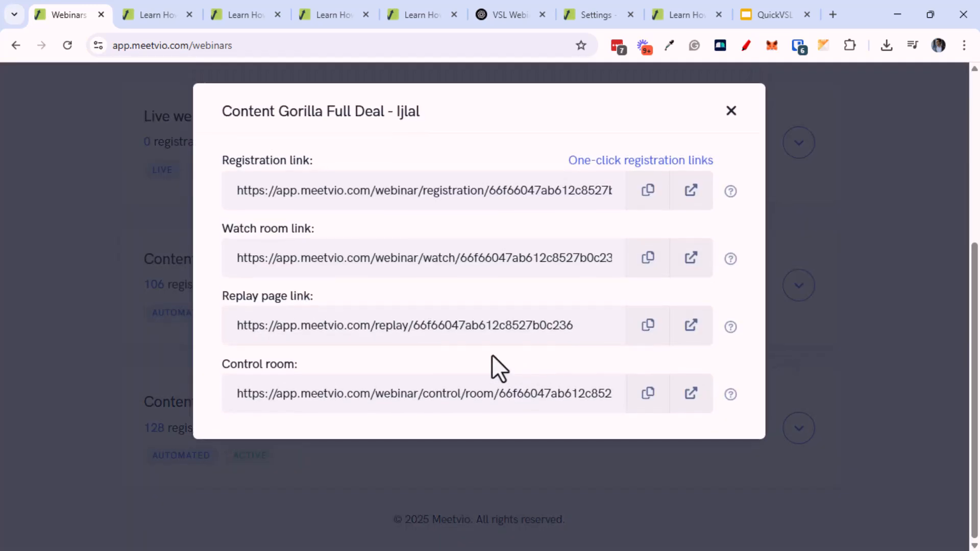
Copy the Content Gorilla webinar's registration link and load it in an incognito window
click(649, 202)
key(ctrl+shift+n)
key(ctrl+v)
key(Return)
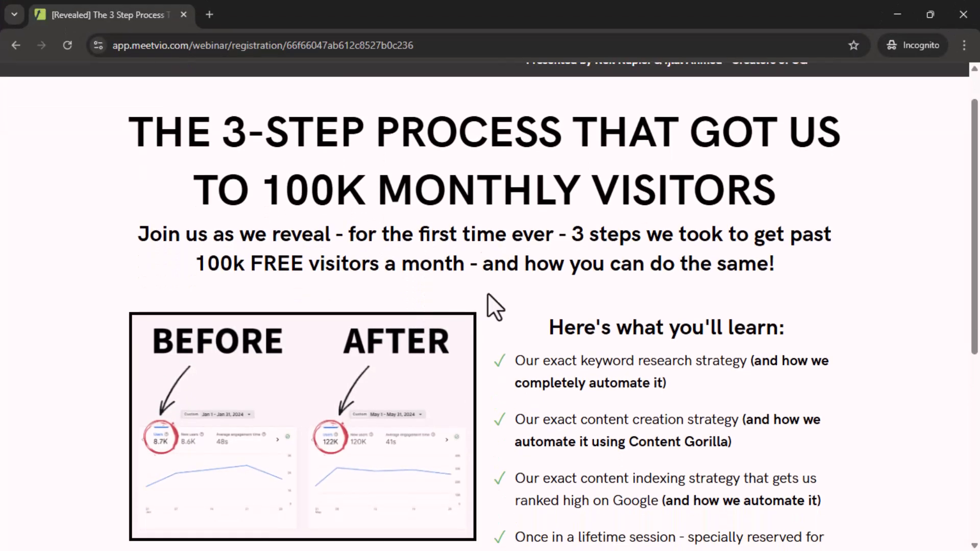
Scroll down the registration page and open the REGISTER NOW form
scroll(542, 245, down, 3)
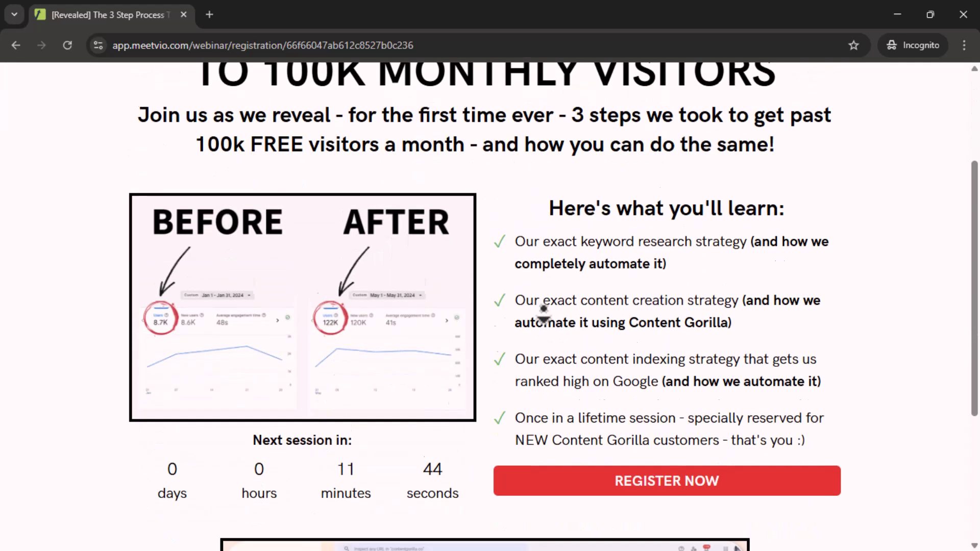
scroll(554, 365, down, 3)
scroll(561, 248, down, 2)
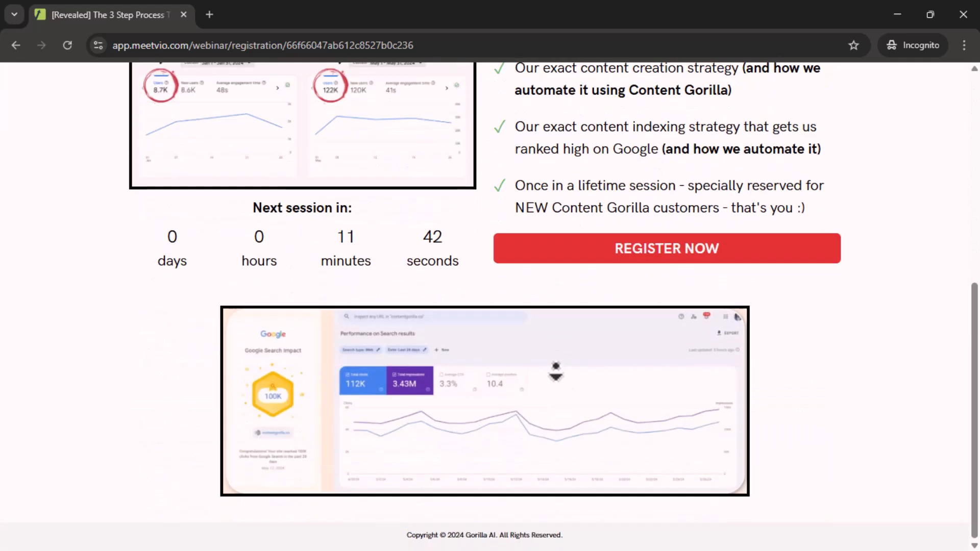
click(651, 258)
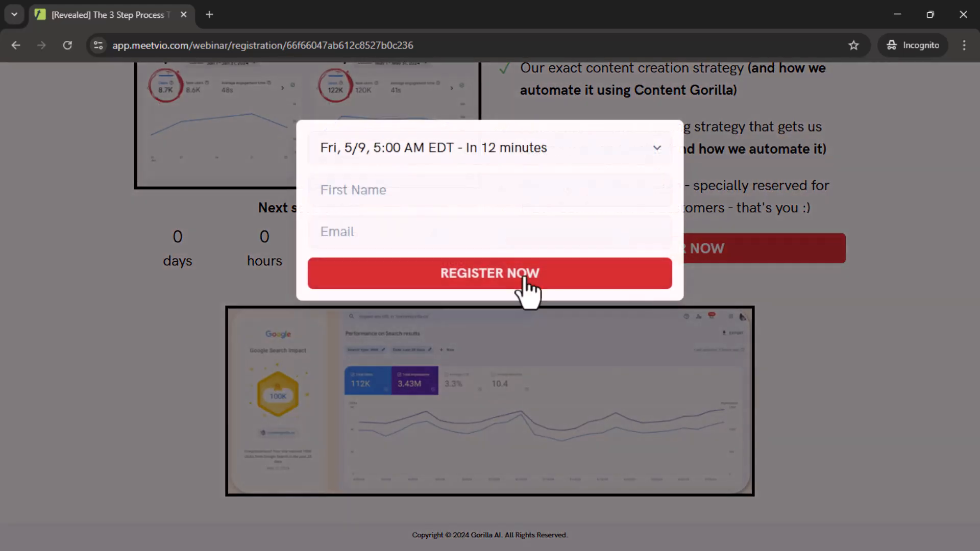
Submit the form with a first name and saved email, then return to the links window
click(350, 191)
click(440, 320)
drag(396, 203, 292, 187)
text(Neil)
key(Tab)
click(480, 193)
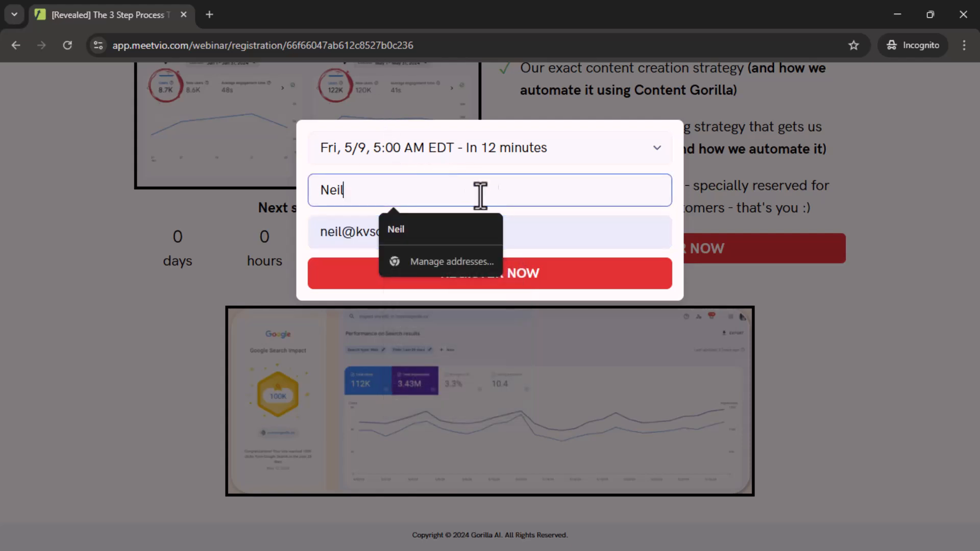
click(575, 284)
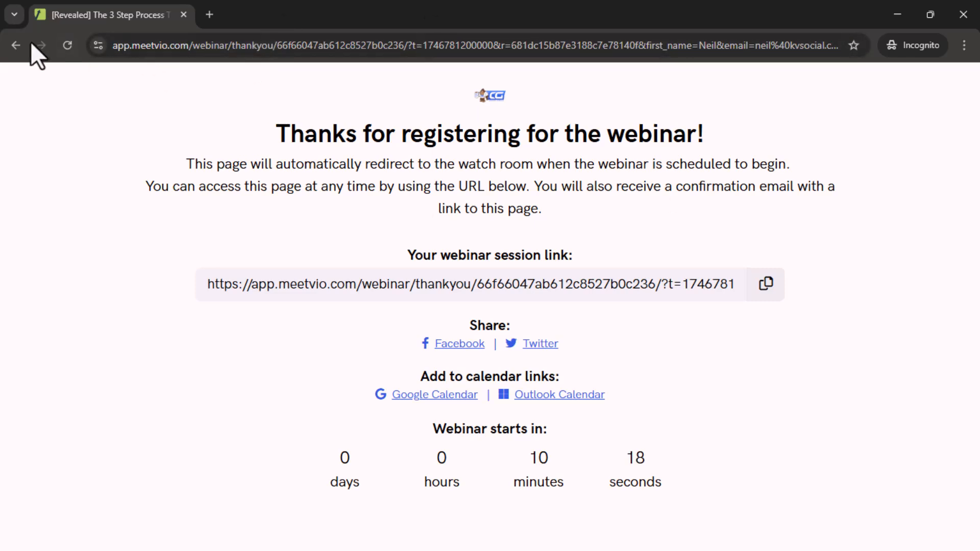
click(17, 45)
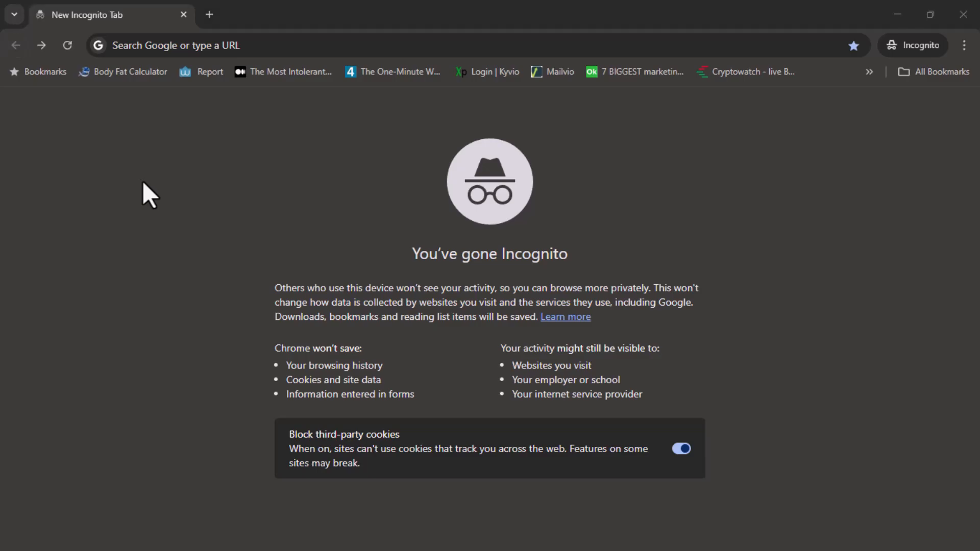
key(ctrl+w)
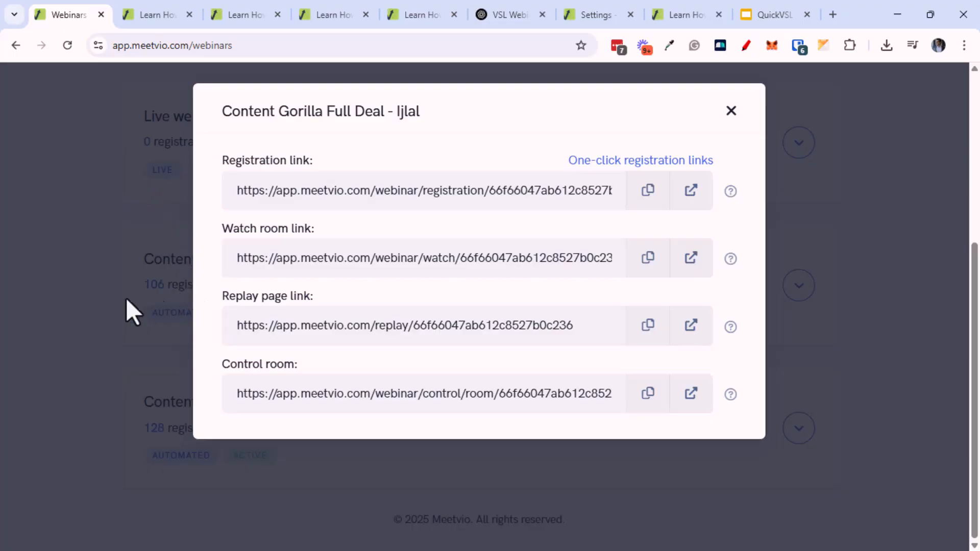
Copy the Watch room link and open it in a new incognito tab
click(645, 259)
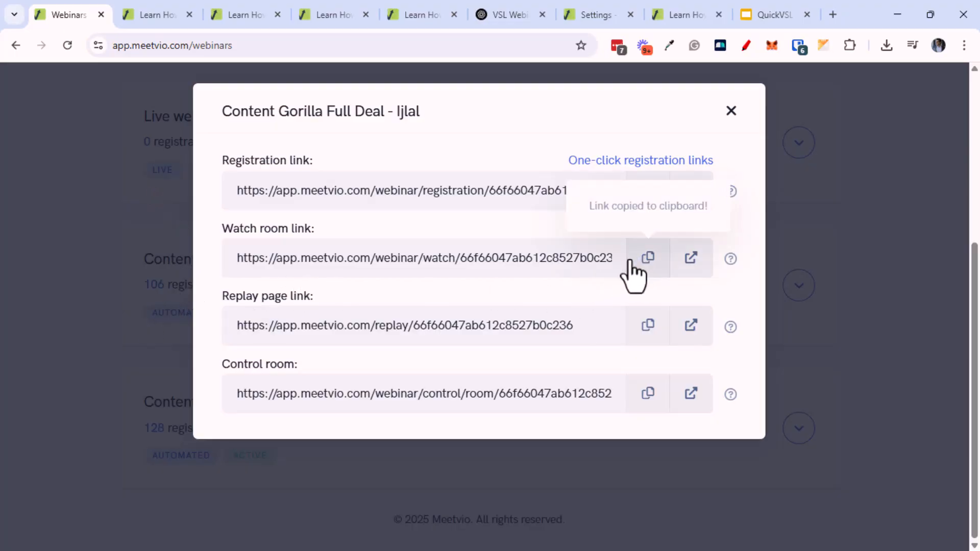
key(ctrl+shift+n)
key(ctrl+t)
key(ctrl+v)
key(Return)
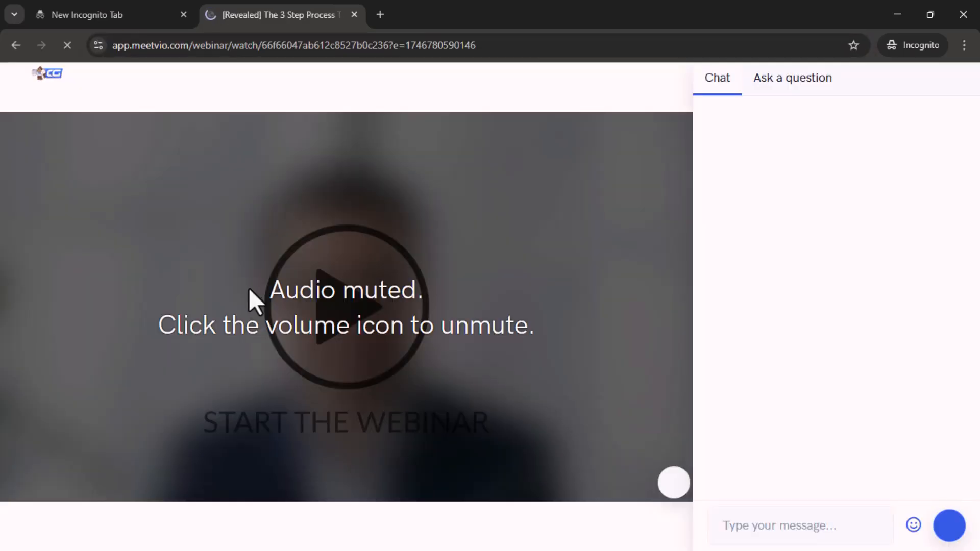
Start the webinar video, unmute then mute it, and check the question tab
click(362, 398)
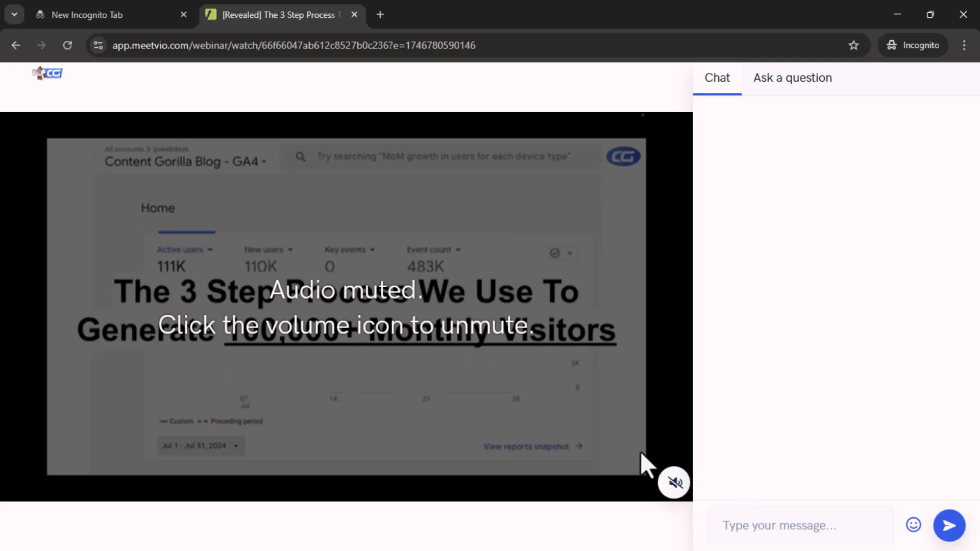
click(674, 484)
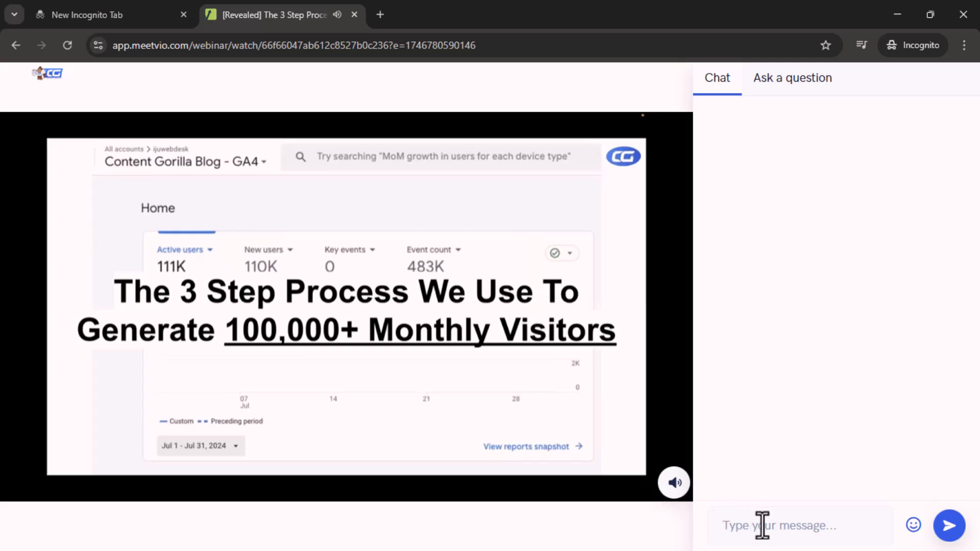
click(670, 486)
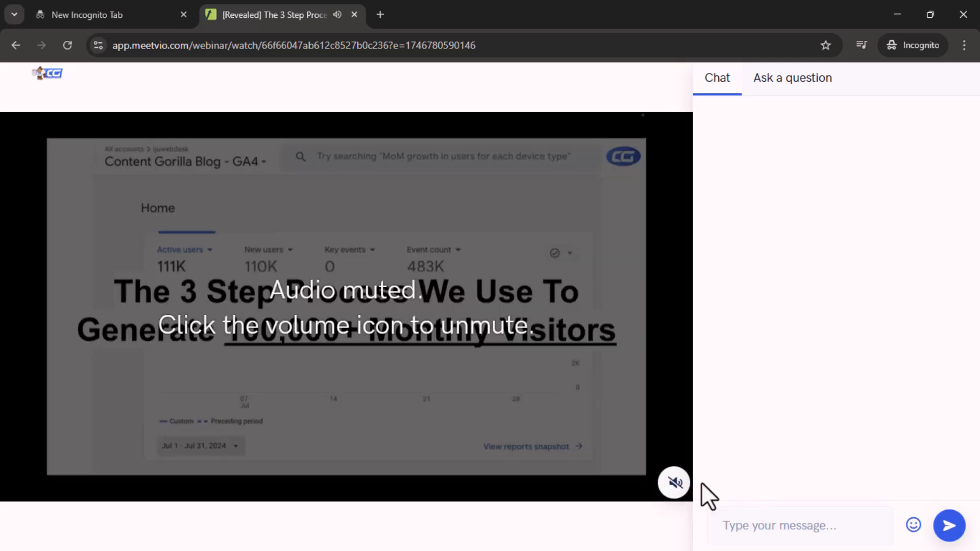
click(799, 91)
click(719, 92)
click(777, 92)
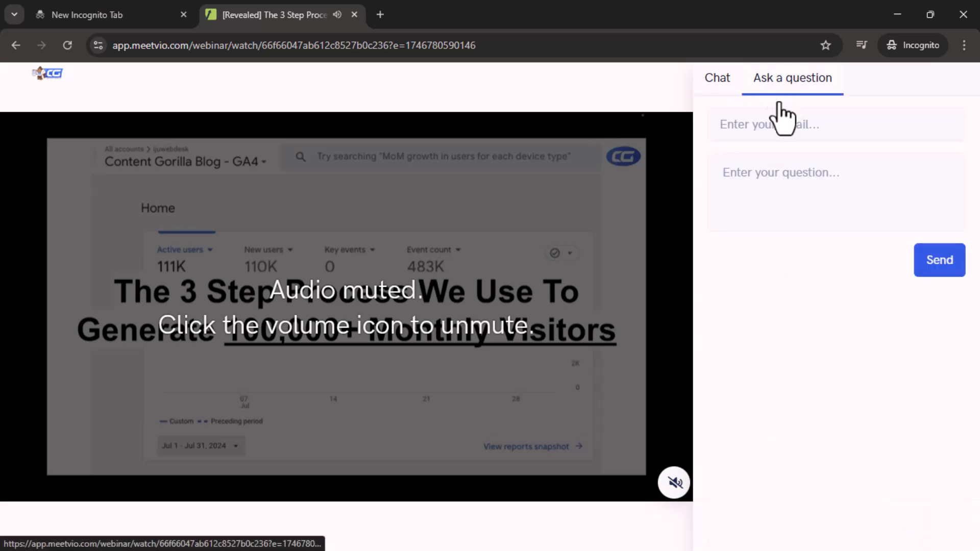
click(718, 93)
Post the chat message 'Hey - whatsup?' as the guest
click(776, 523)
text(Hey - whatsi)
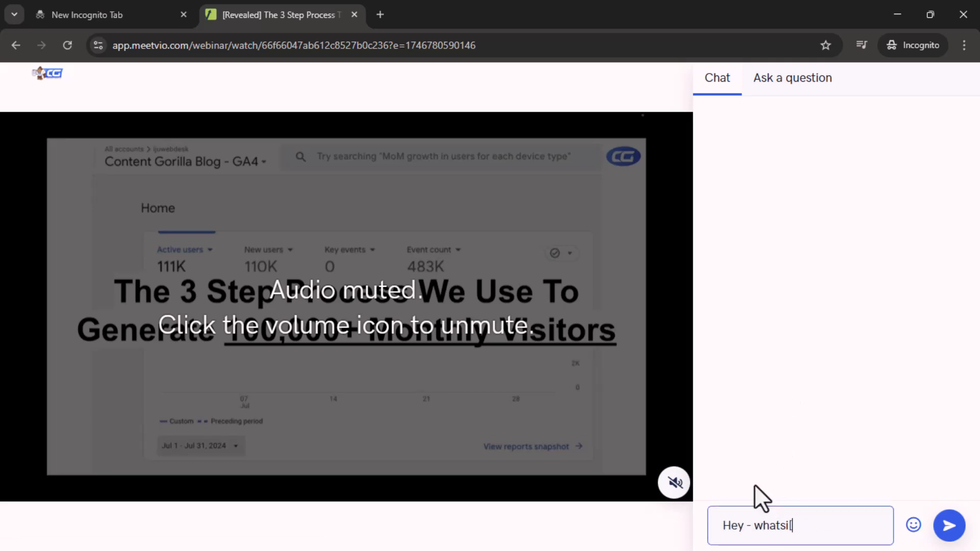
key(BackSpace)
text(up)
key(BackSpace)
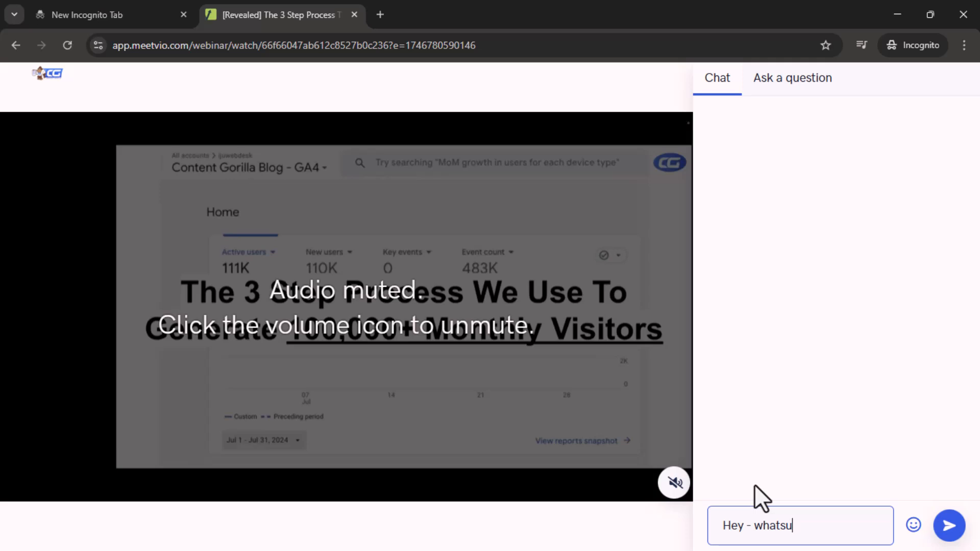
text(p?)
key(Return)
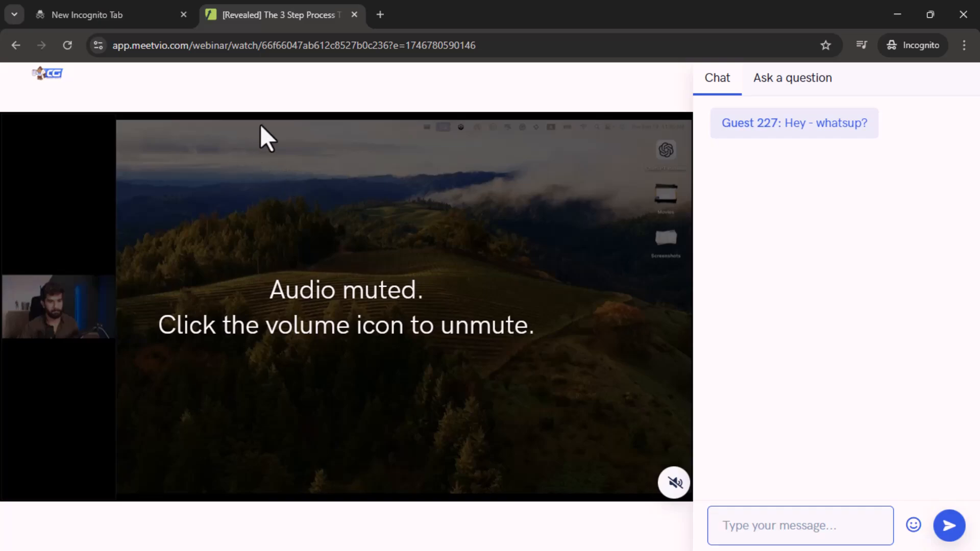
key(alt+Tab)
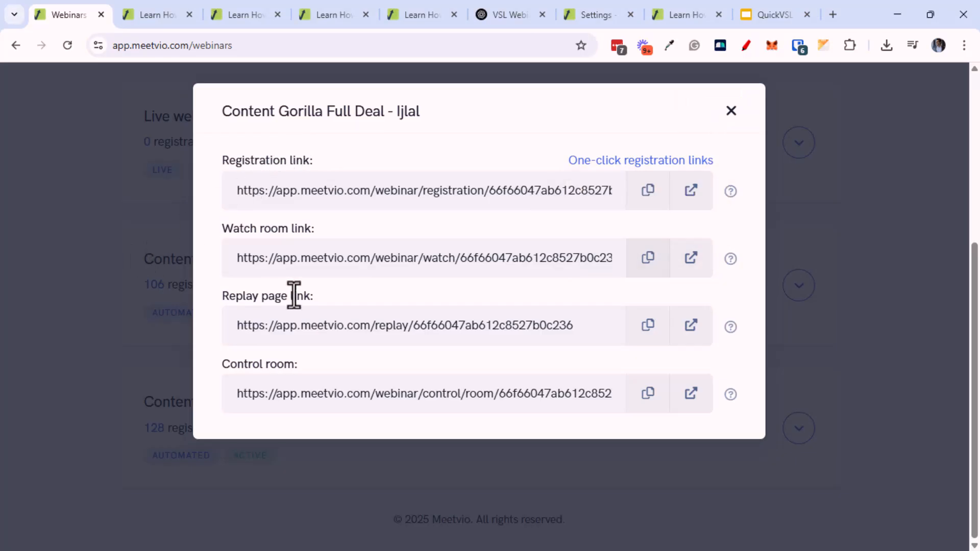
Copy the Control room link and open it in a new tab
click(643, 404)
key(ctrl+t)
key(ctrl+v)
key(Return)
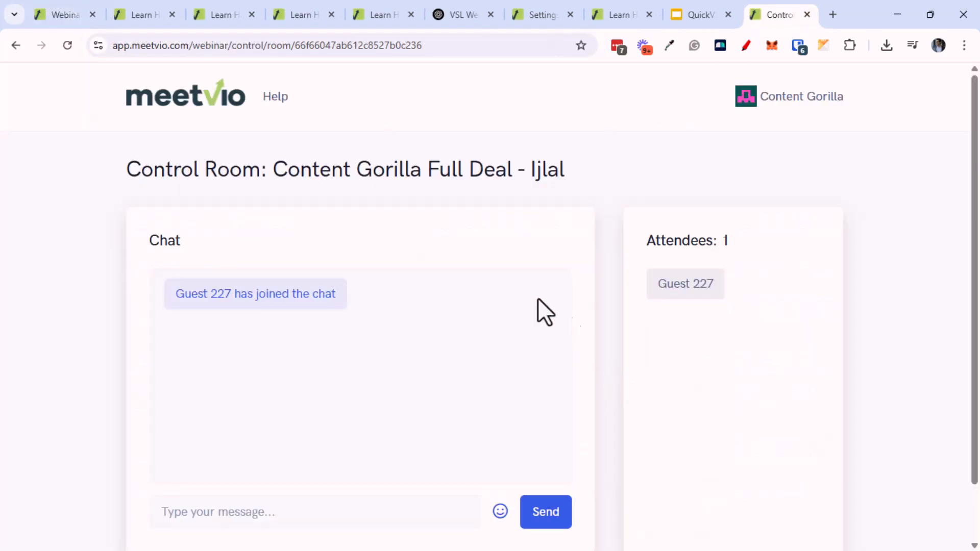
scroll(230, 353, down, 1)
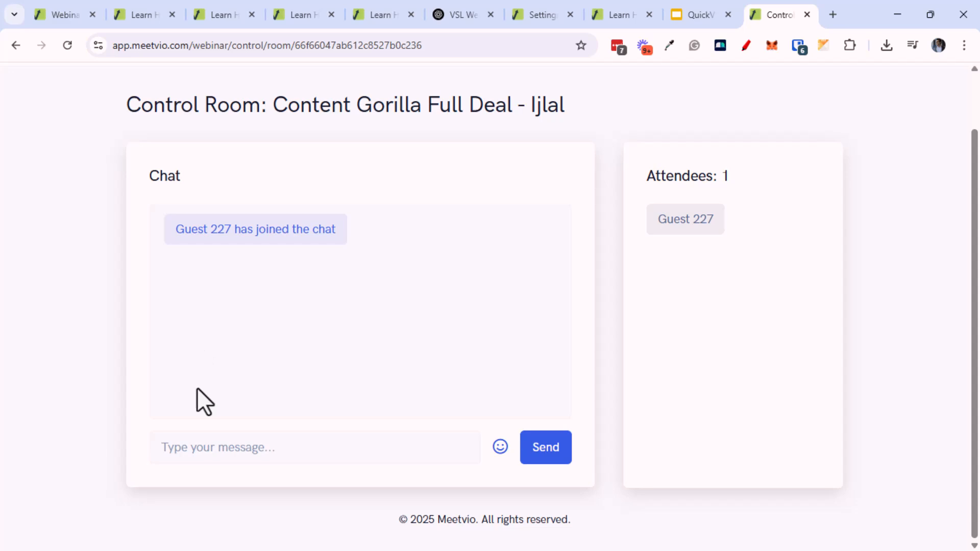
Post an admin greeting ('Hey - … here.' with the host's name) in the control room chat
click(279, 439)
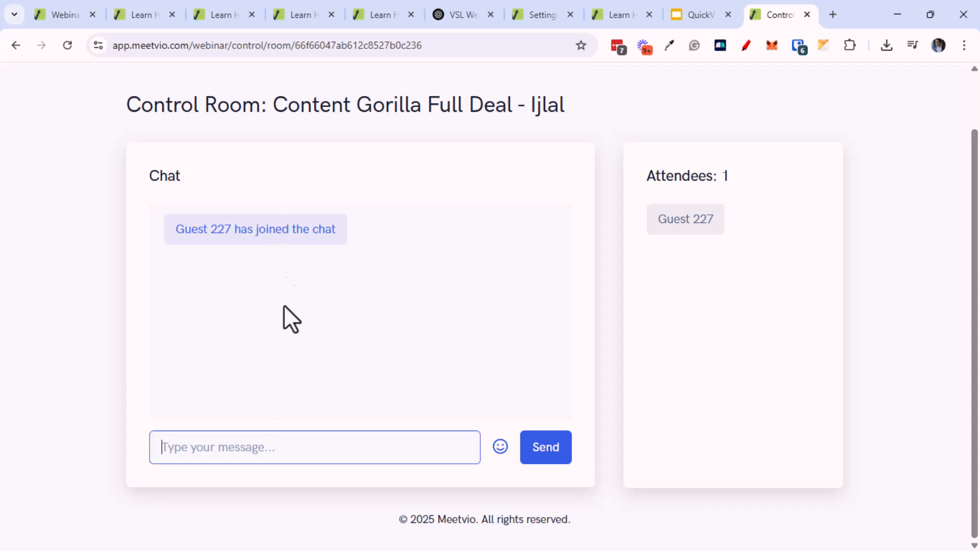
text(Hey - Neil here.)
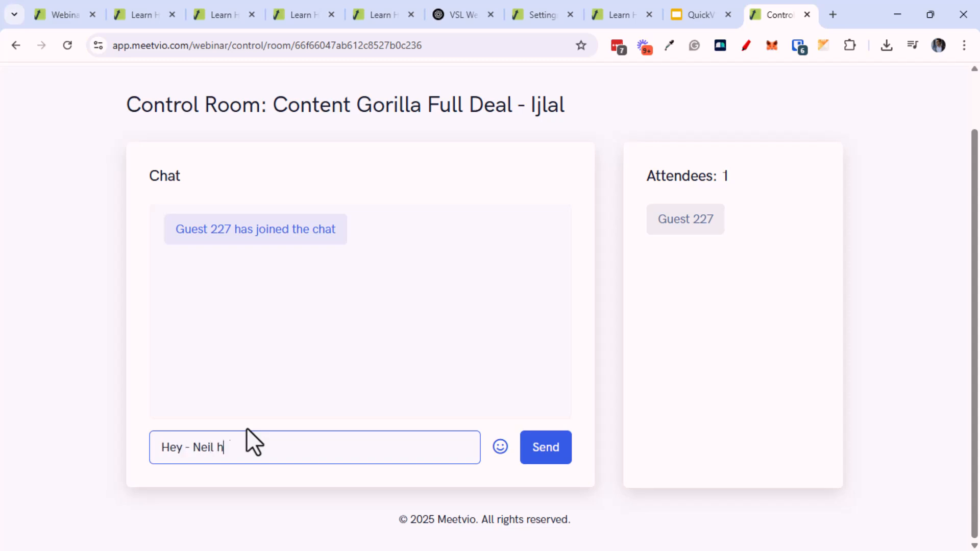
key(Return)
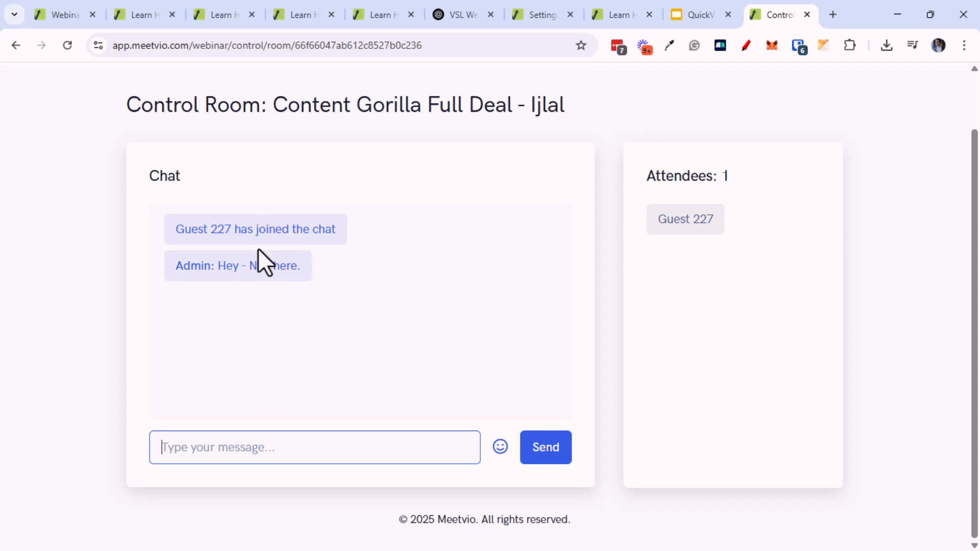
Check that the admin greeting shows in the guest's watch room chat
key(alt+Tab)
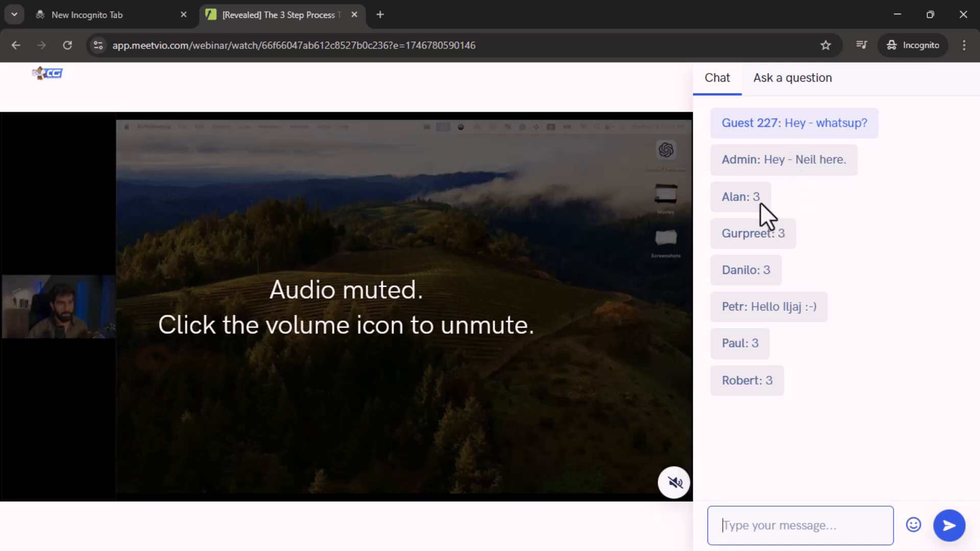
drag(754, 198, 773, 236)
key(alt+Tab)
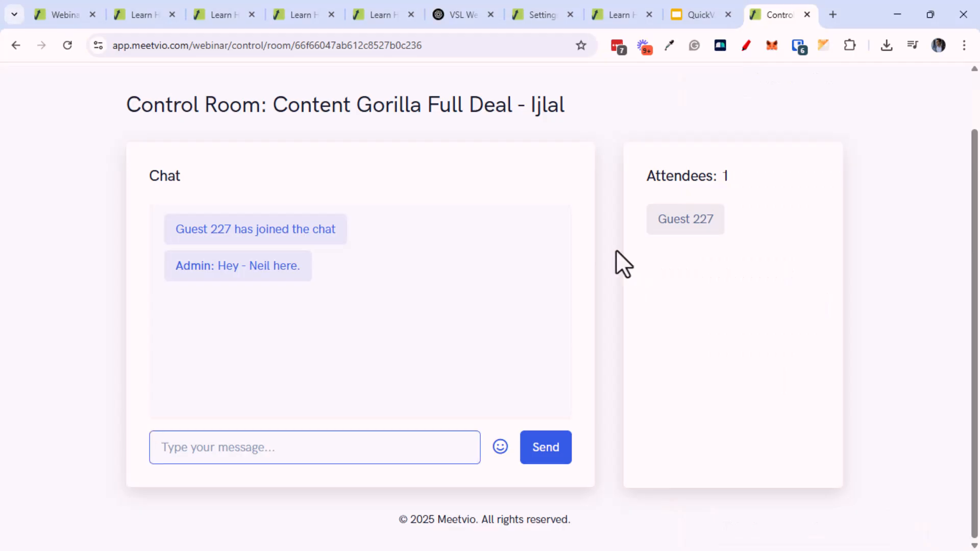
key(alt+Tab)
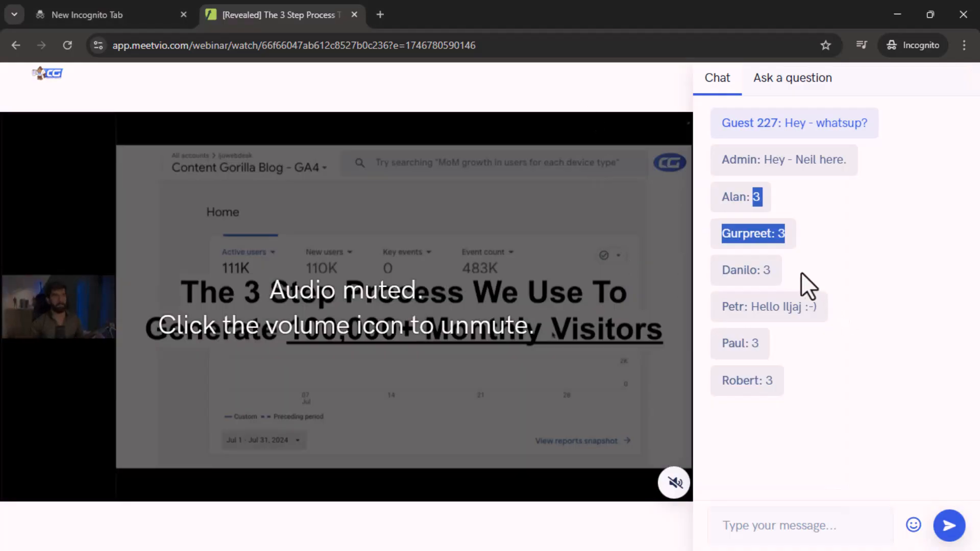
click(771, 309)
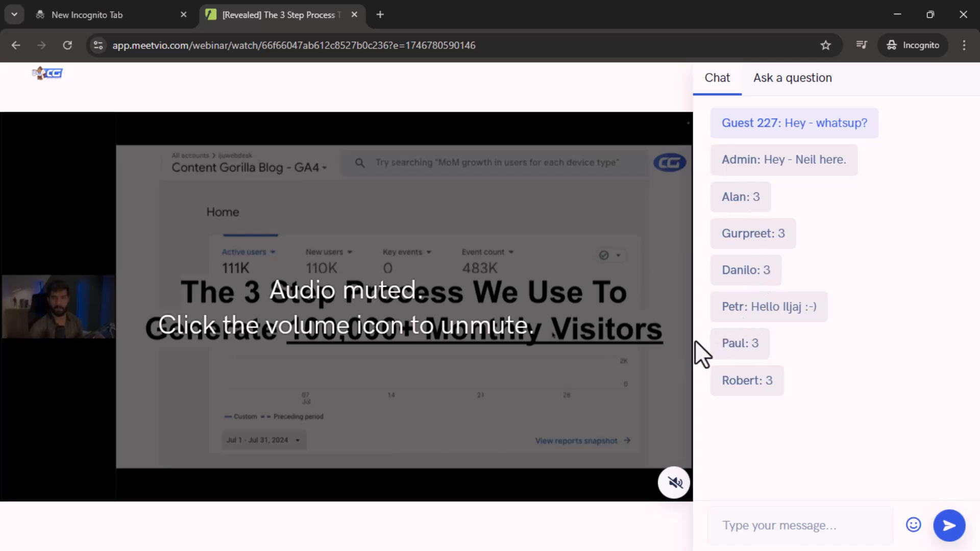
key(alt+Tab)
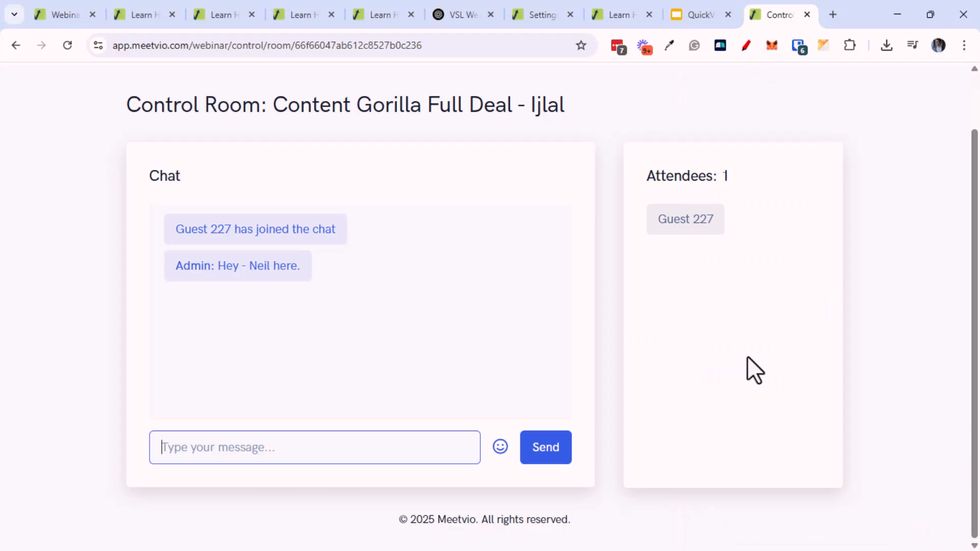
middle_click(621, 284)
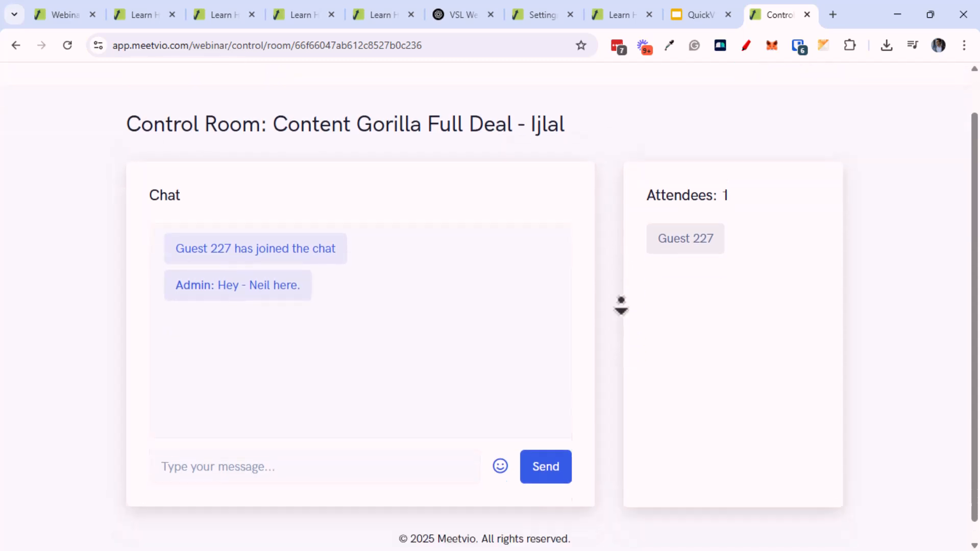
Copy the replay page link and open the replay page in a new tab
click(55, 15)
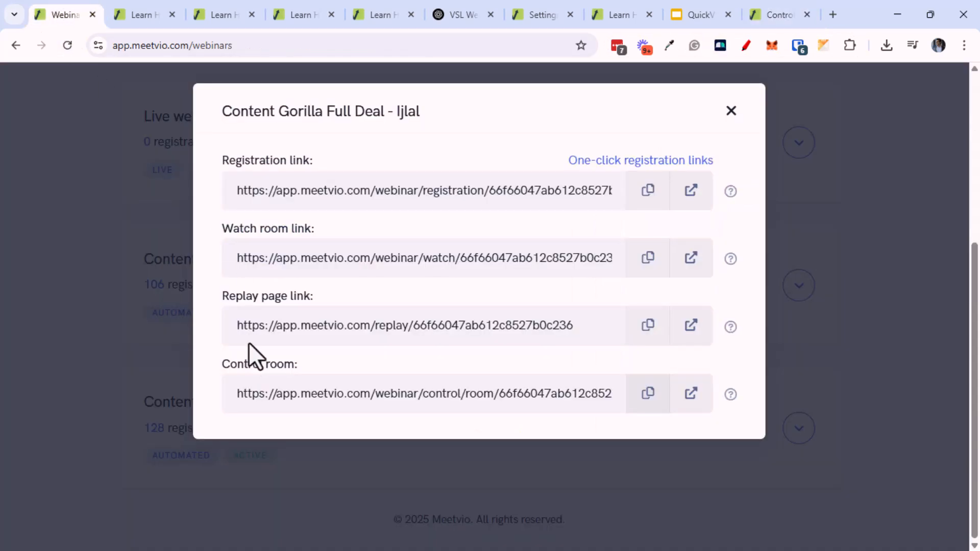
click(648, 325)
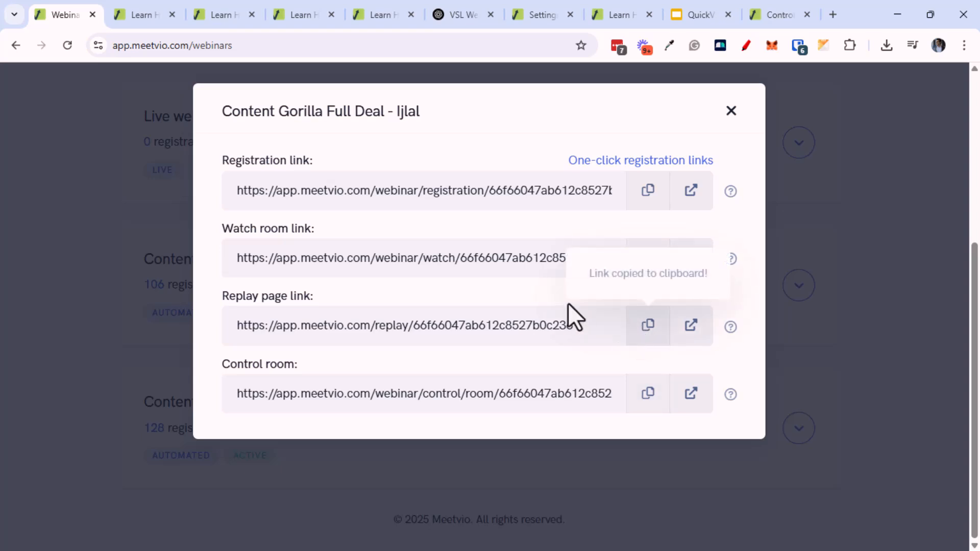
key(ctrl+t)
key(ctrl+v)
key(Return)
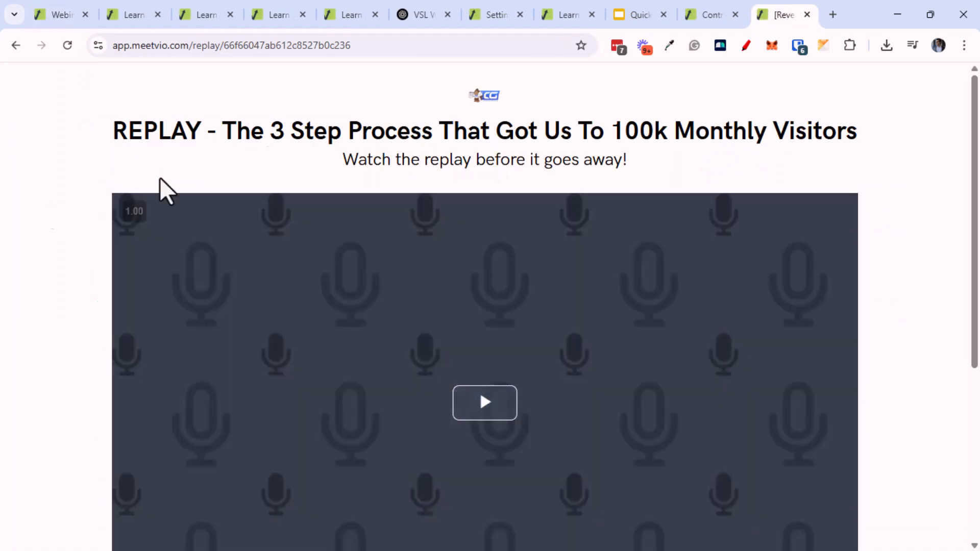
drag(458, 139, 525, 146)
drag(464, 162, 534, 168)
scroll(543, 215, down, 6)
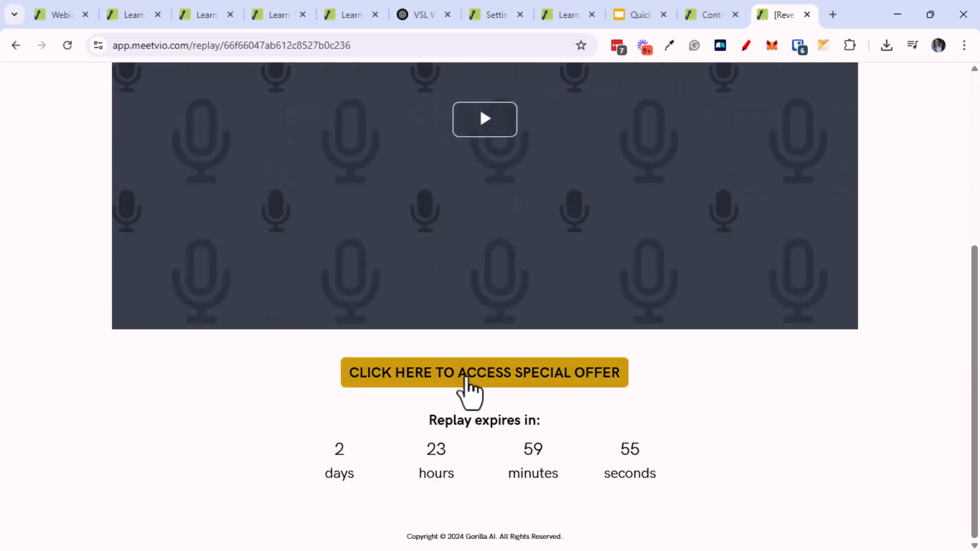
Open the special offer to reach Secure Checkout, close it, and return to the Webinars list
click(465, 382)
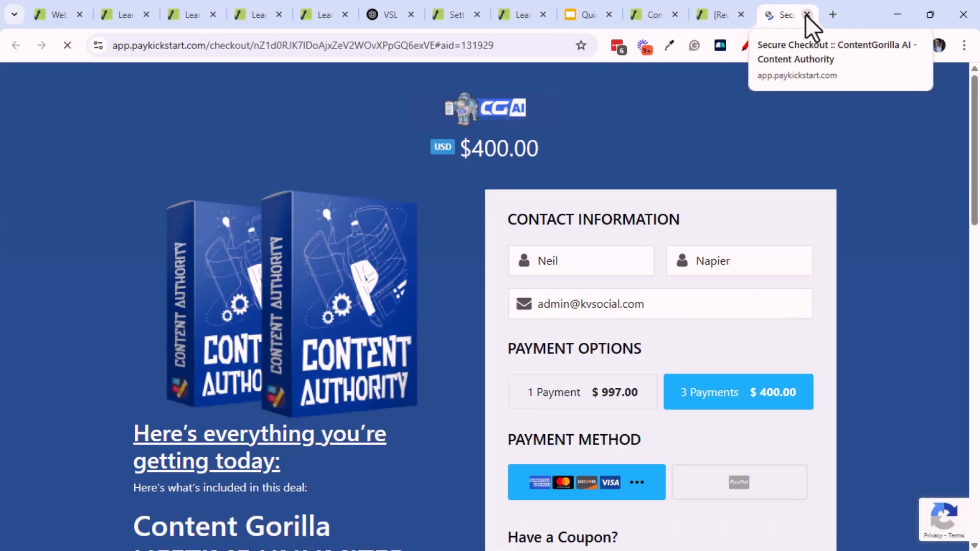
click(807, 15)
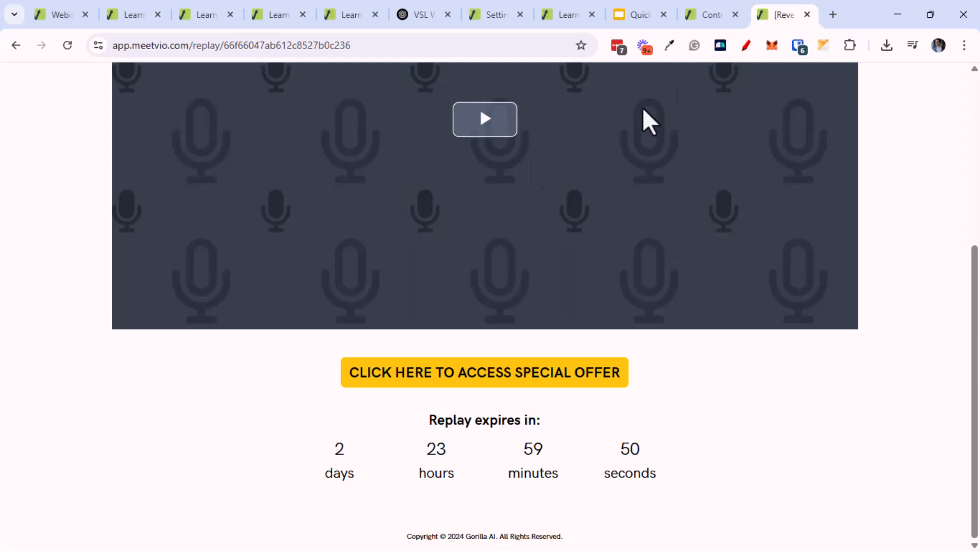
click(60, 15)
click(100, 373)
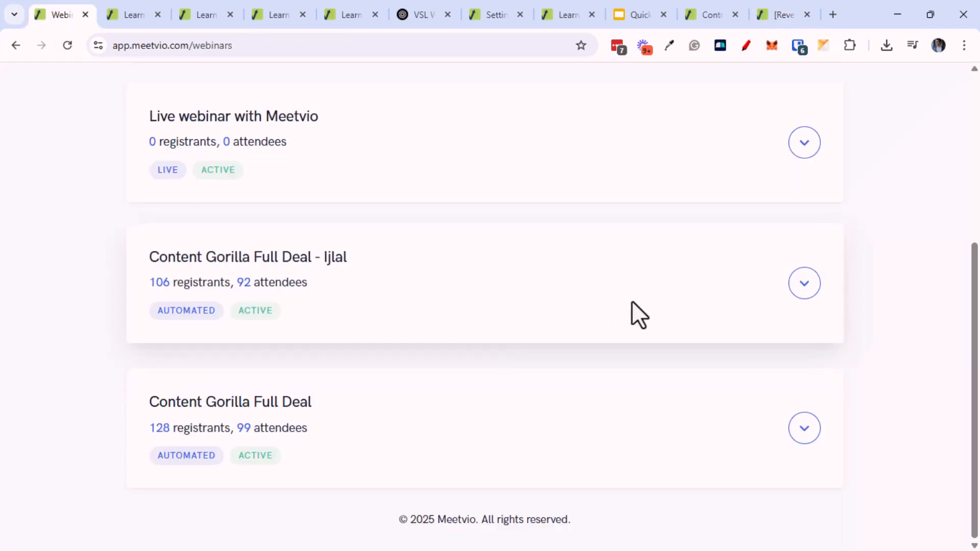
Open View analytics for the 106-registrant Content Gorilla webinar
click(803, 287)
click(651, 360)
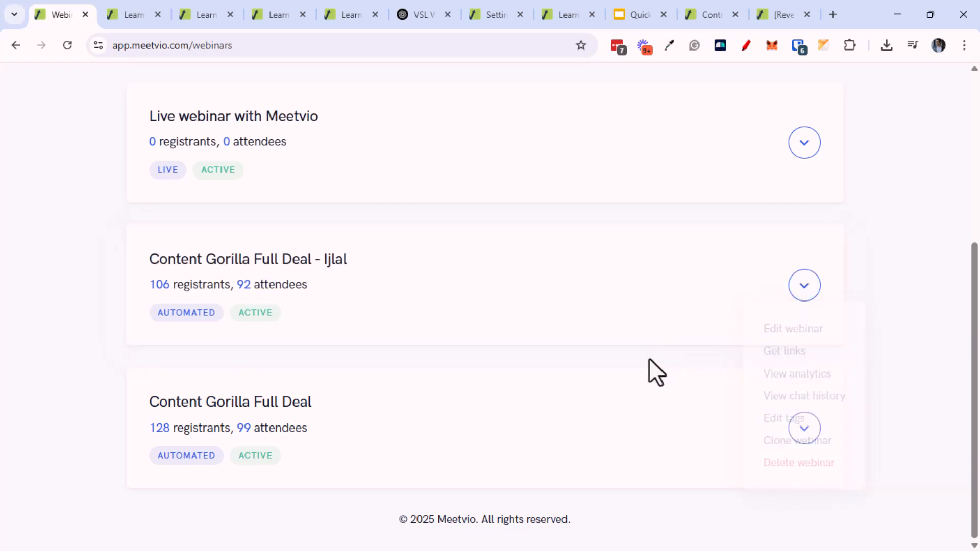
key(alt+Tab)
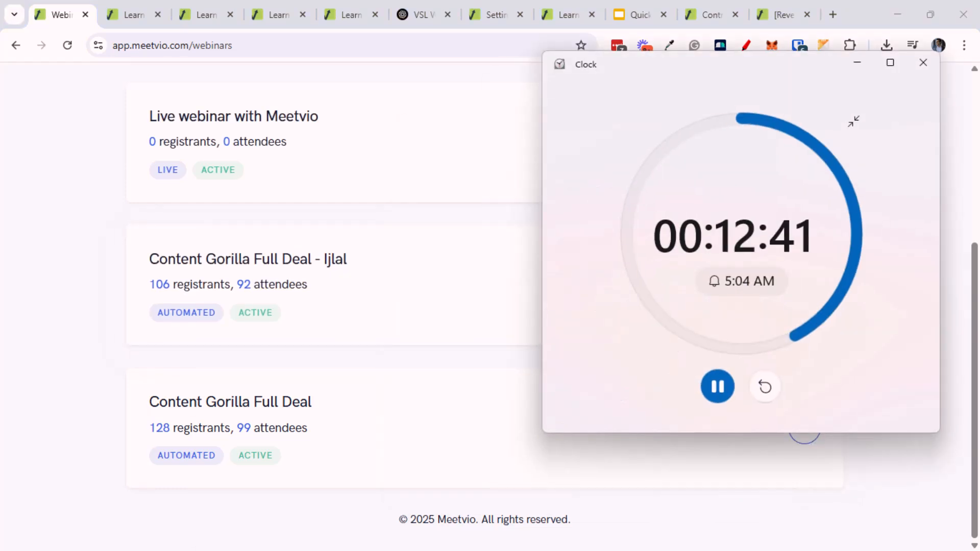
key(alt+Tab)
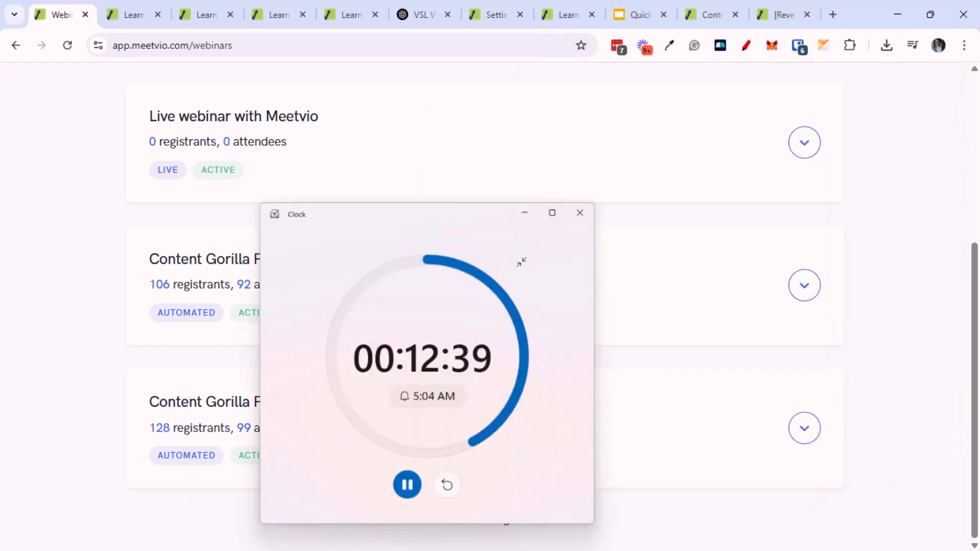
click(800, 290)
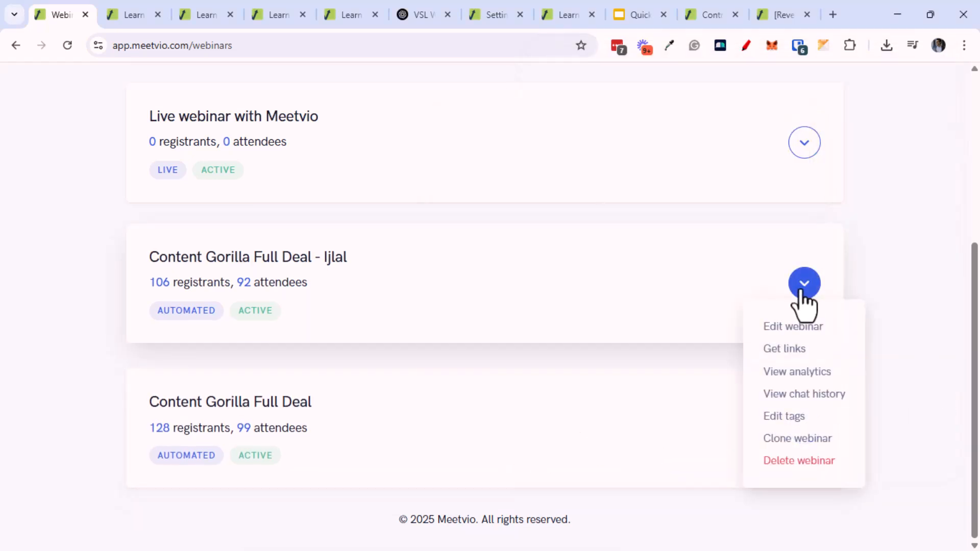
click(807, 374)
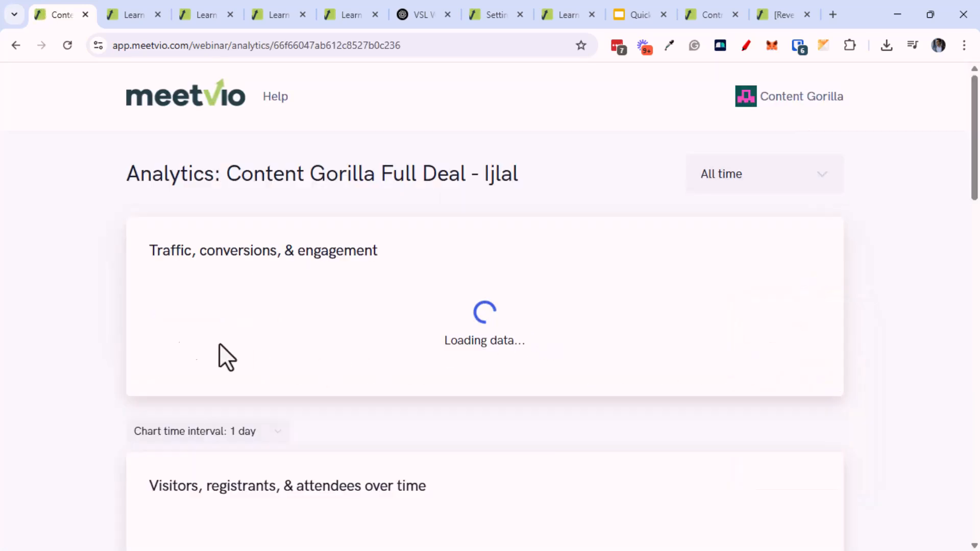
Review 17.8% completion, 5 offer clicks, 26 replay attendees, charts, Sessions and Registrants tables
scroll(78, 361, down, 3)
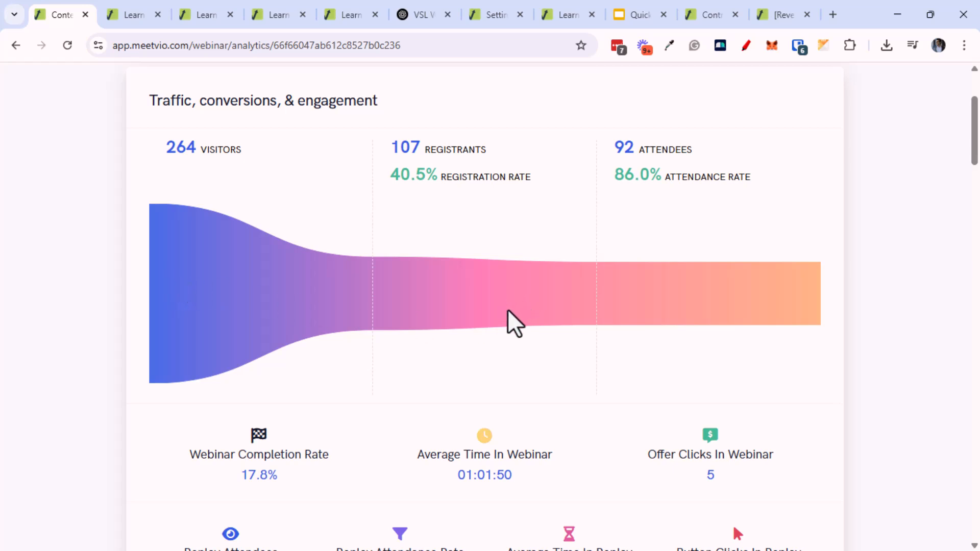
middle_click(666, 289)
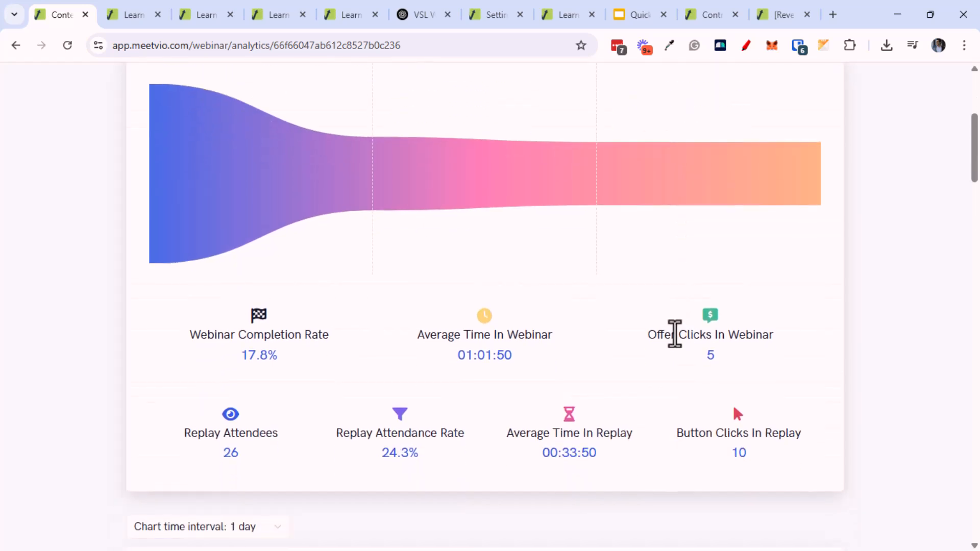
middle_click(590, 381)
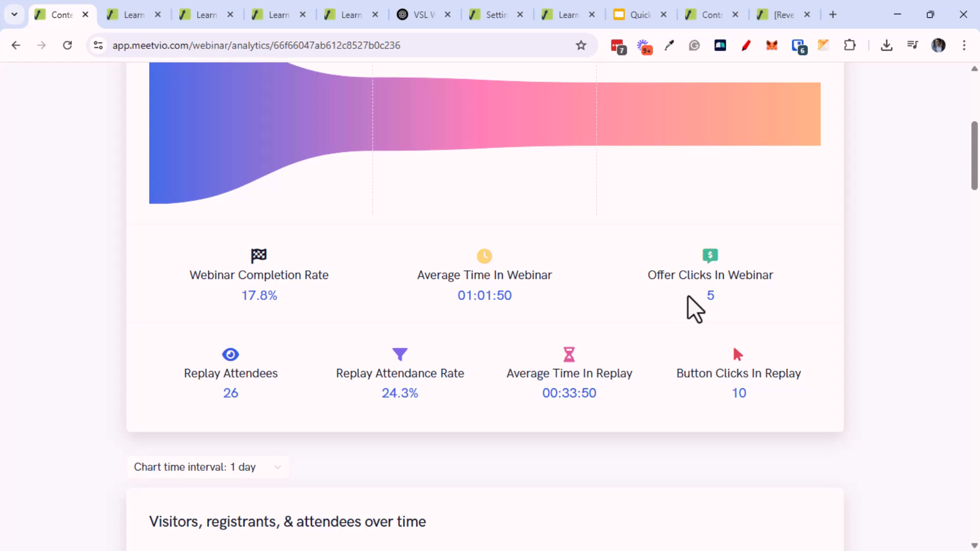
middle_click(393, 395)
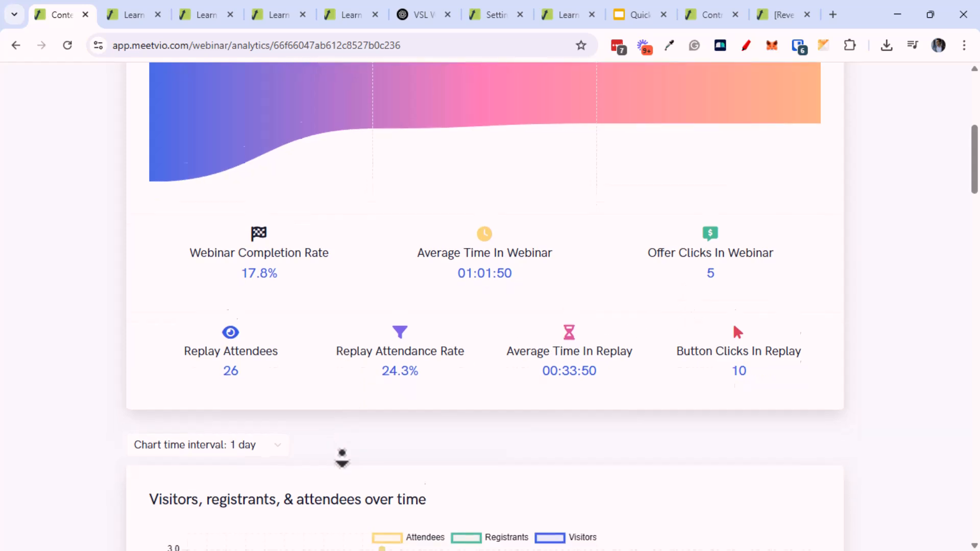
middle_click(400, 428)
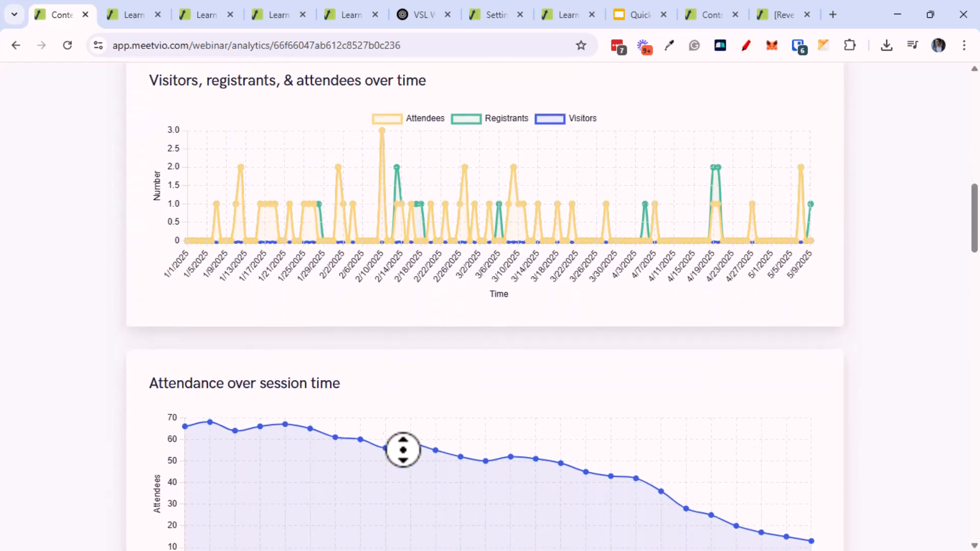
scroll(396, 418, down, 5)
middle_click(405, 427)
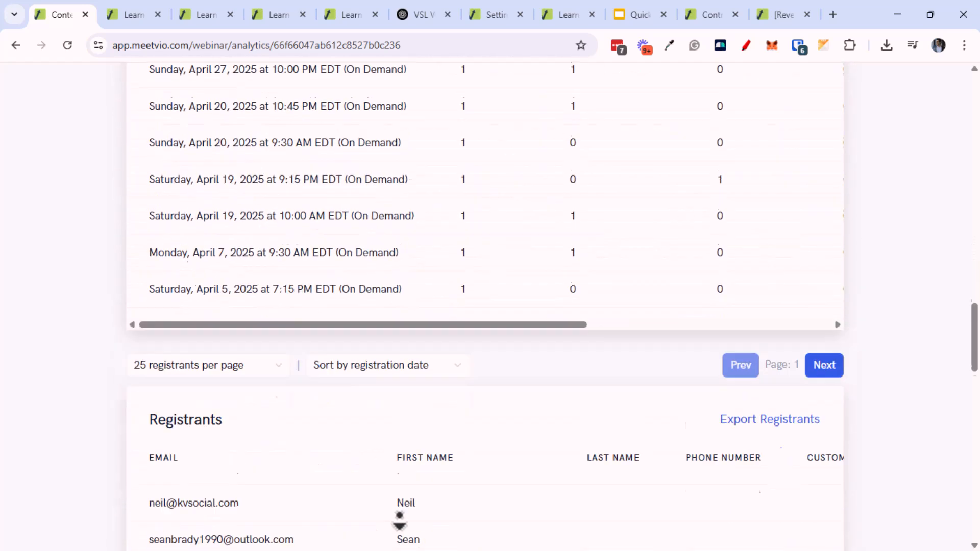
middle_click(407, 454)
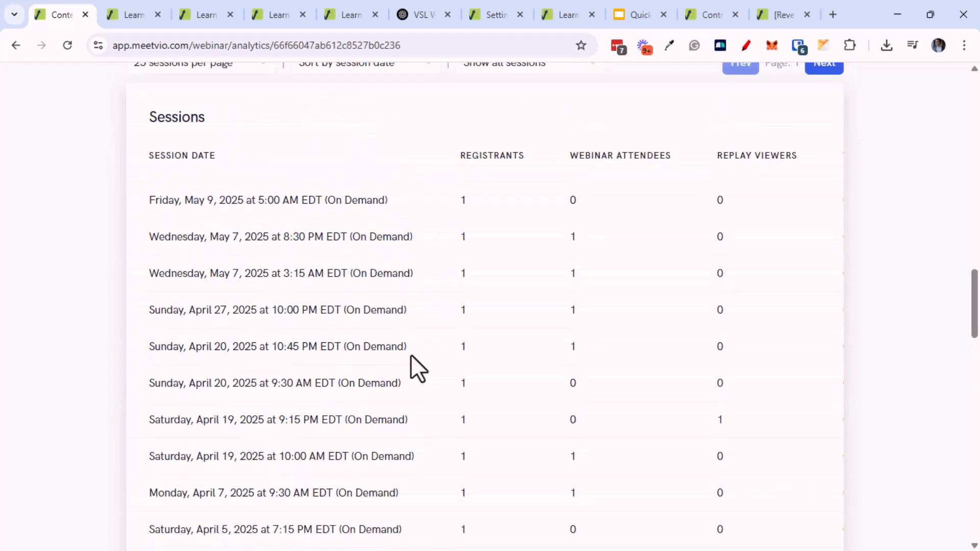
middle_click(408, 300)
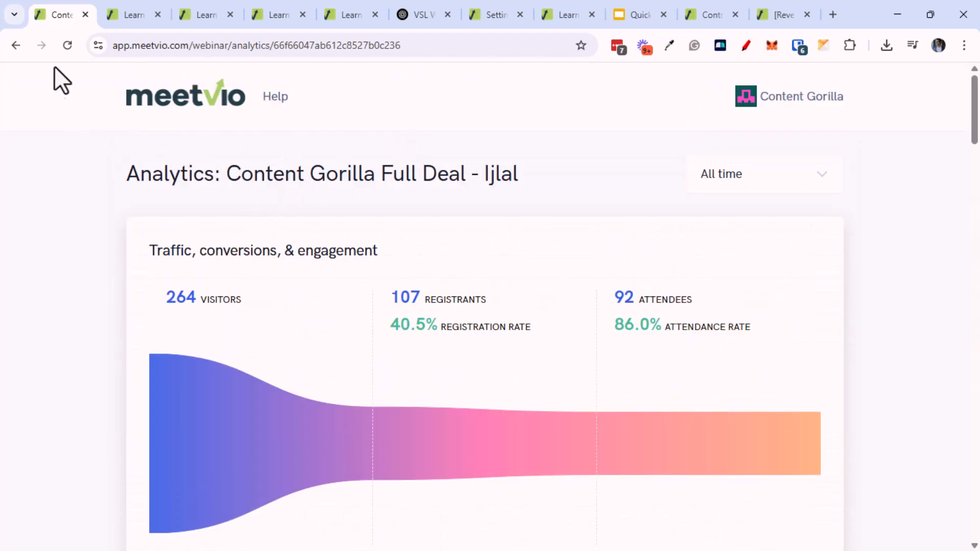
Check the 106-registrant webinar's chat history across all sessions: no messages found
click(16, 43)
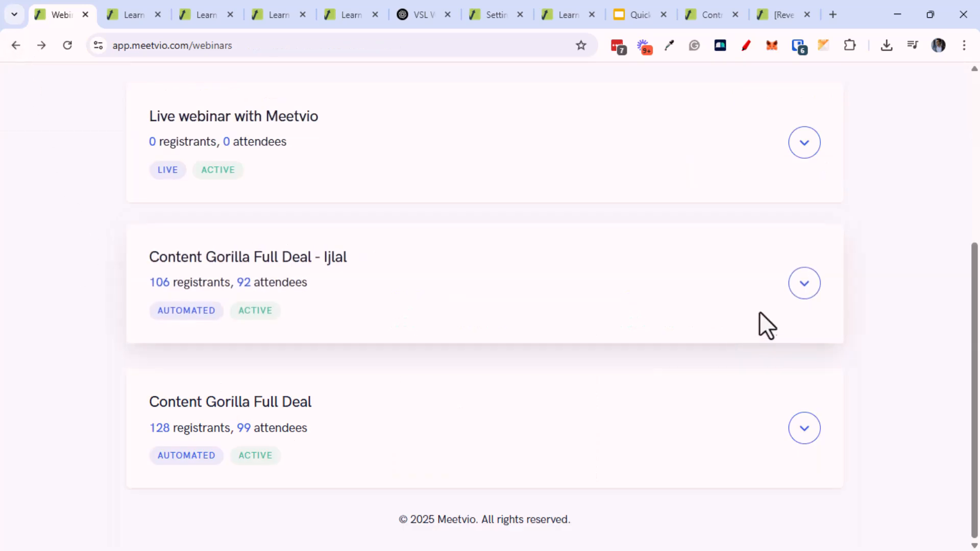
click(804, 286)
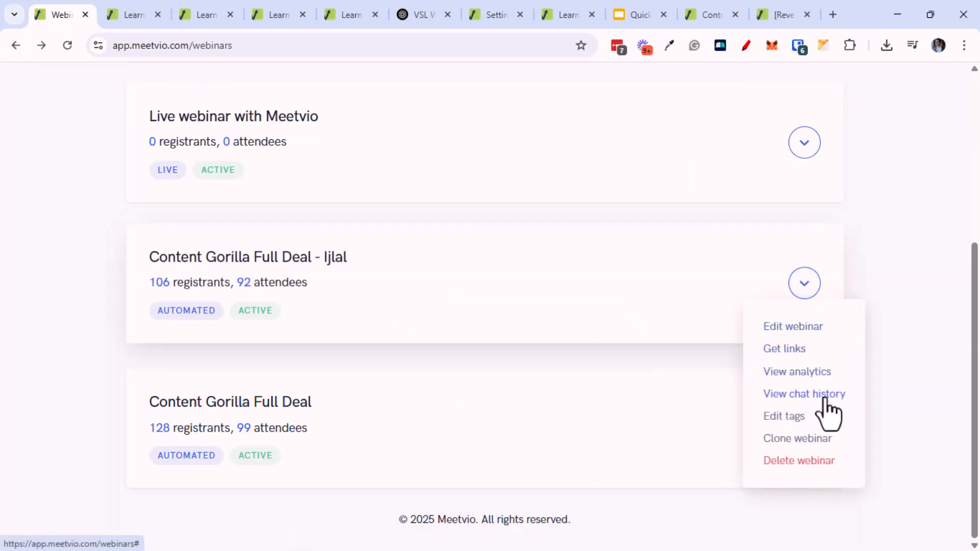
click(820, 399)
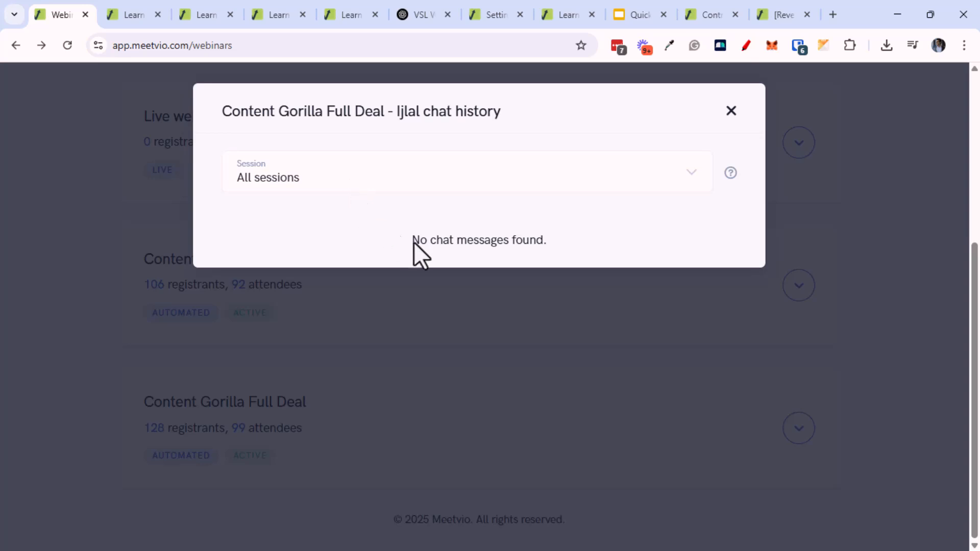
click(361, 186)
click(359, 204)
mouse_move(733, 176)
click(641, 178)
click(577, 204)
click(729, 112)
Check the 128-registrant webinar's chat history across all sessions: also empty
click(799, 437)
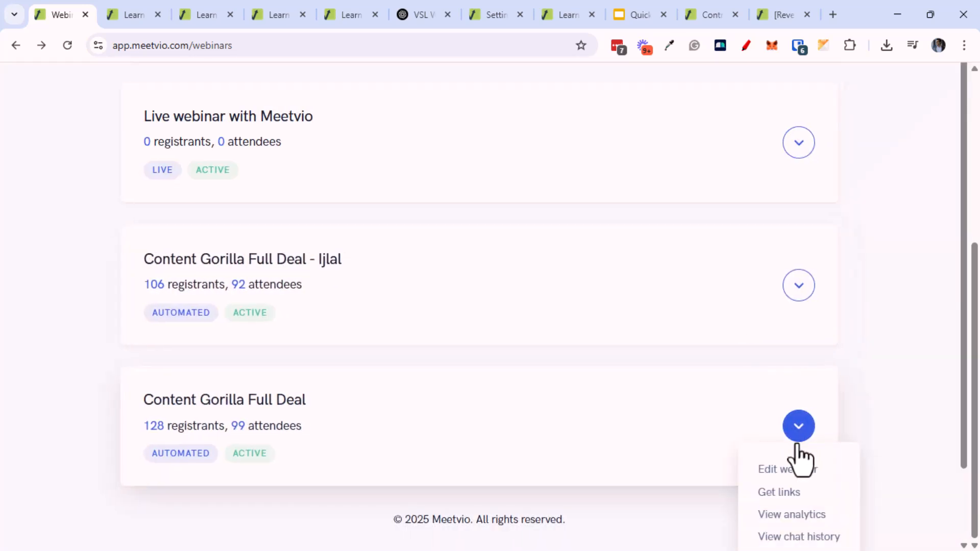
scroll(790, 483, down, 3)
click(791, 460)
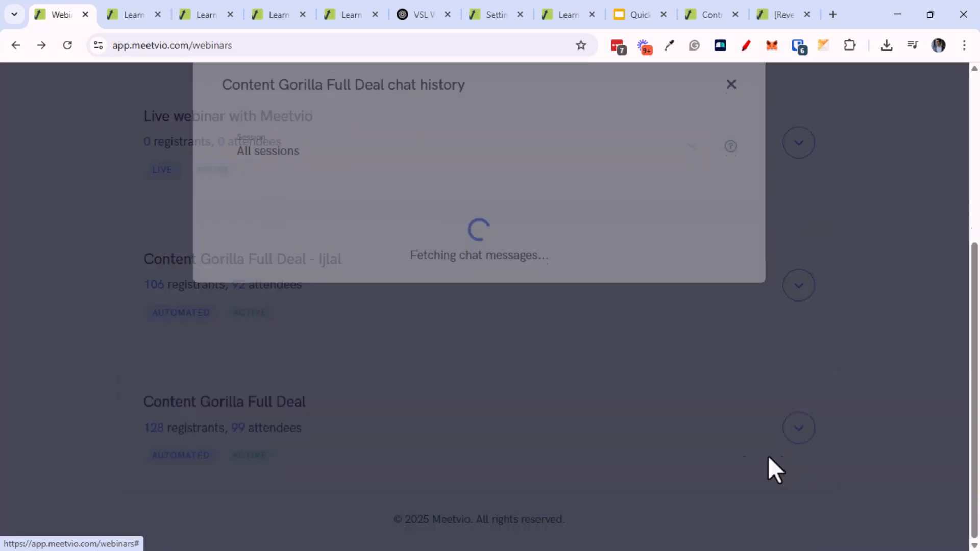
click(421, 191)
click(421, 207)
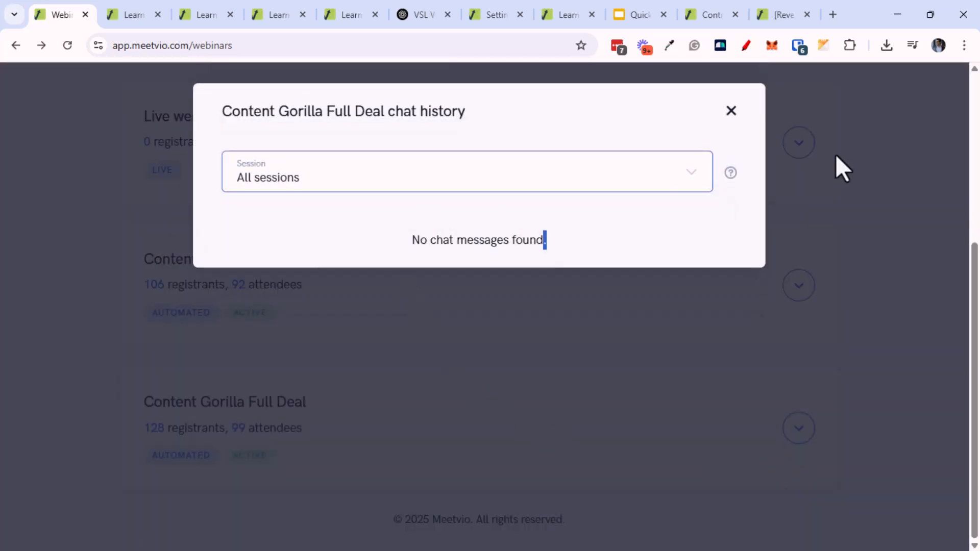
click(731, 107)
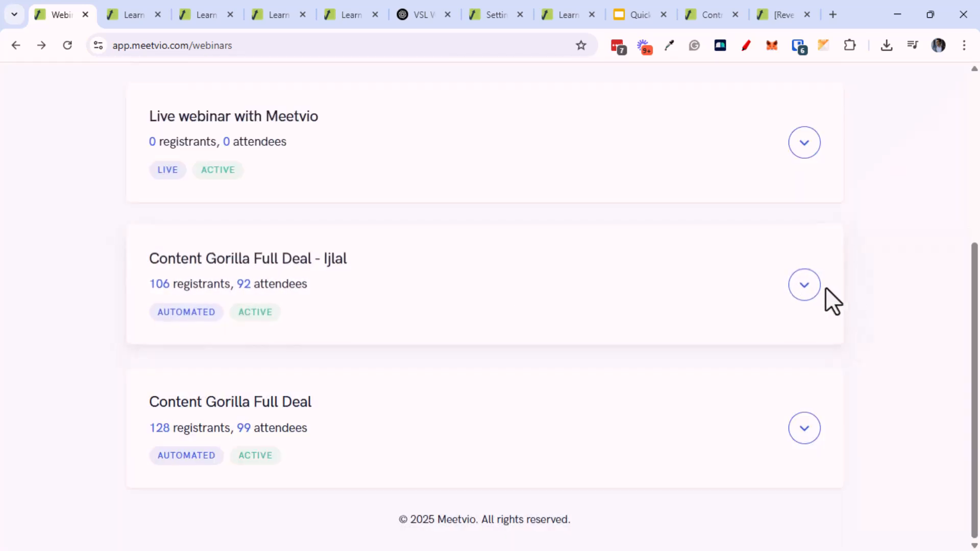
click(807, 285)
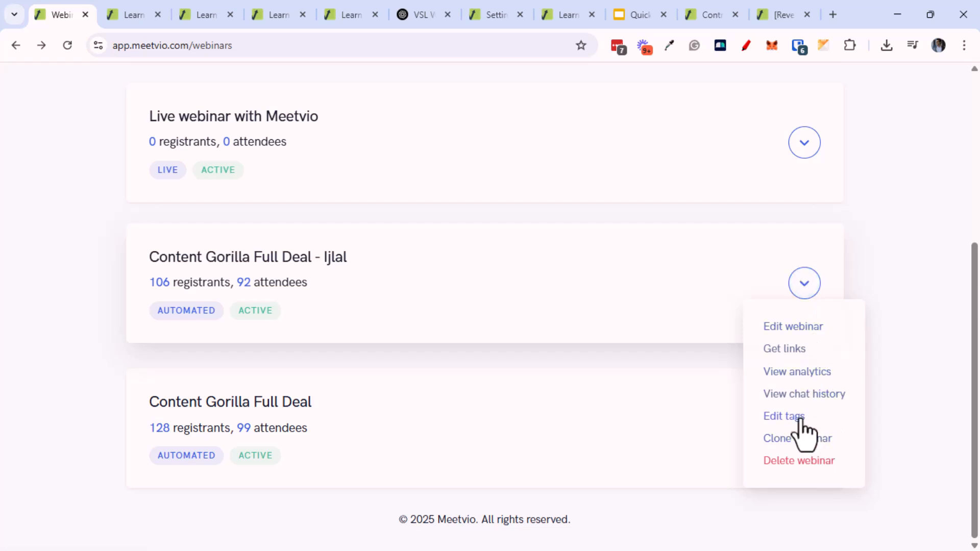
Open the settings of the 106-registrant Content Gorilla Full Deal webinar
click(785, 334)
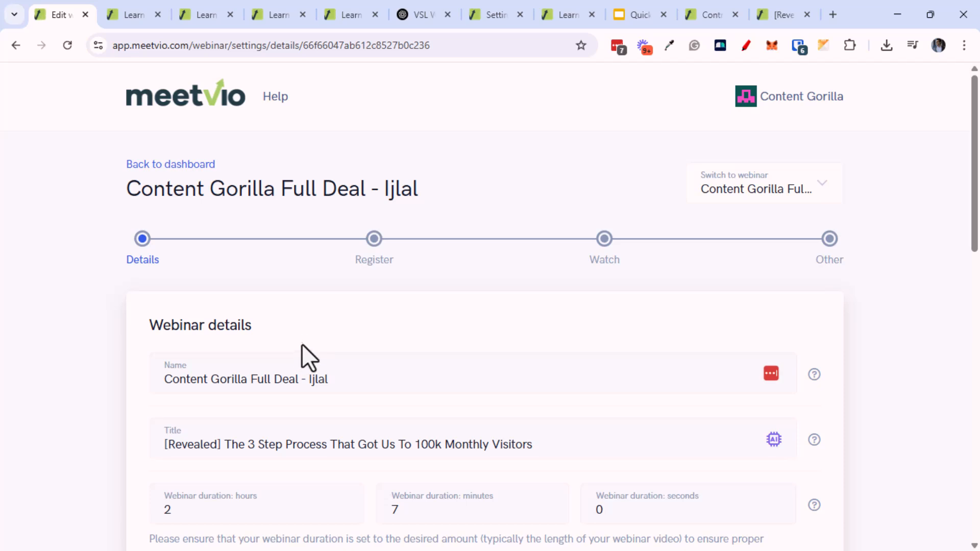
click(16, 46)
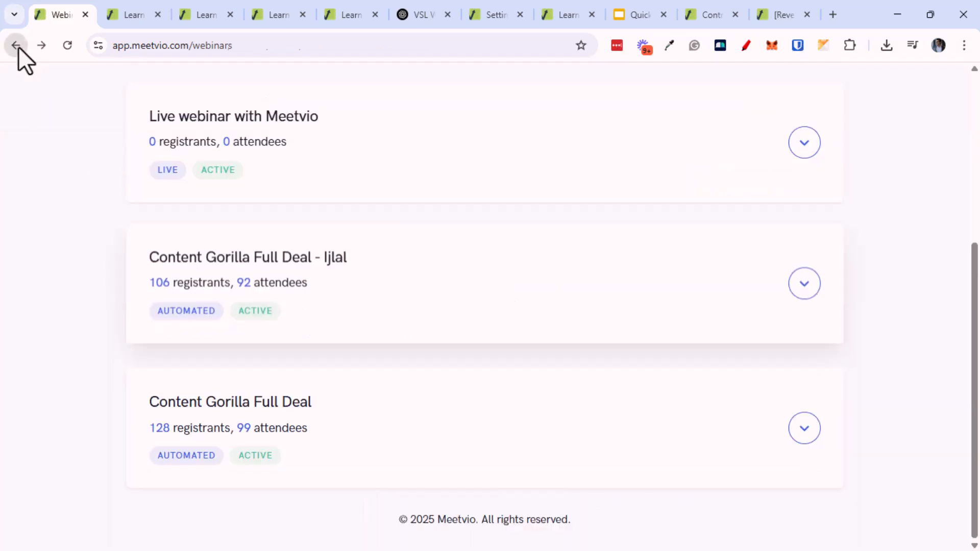
middle_click(72, 287)
middle_click(68, 201)
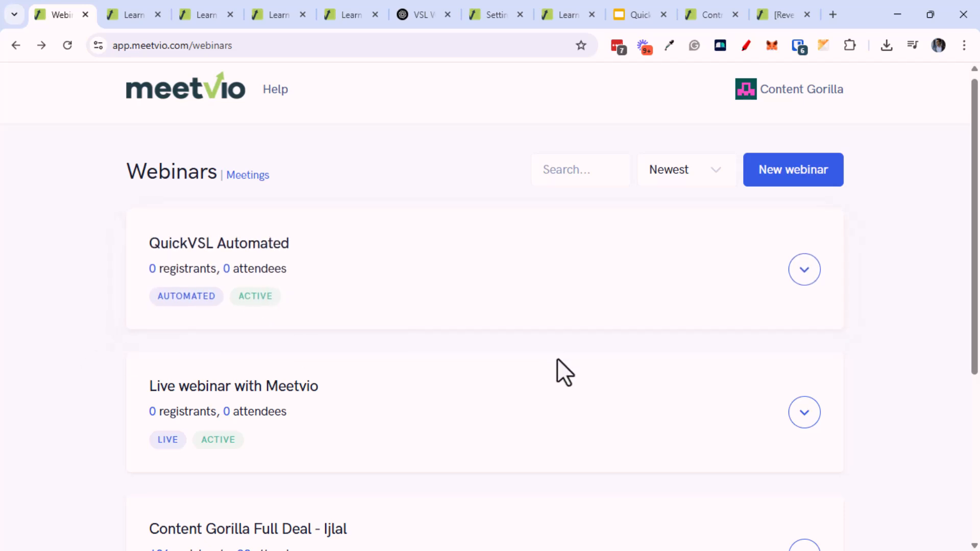
scroll(719, 412, down, 5)
click(807, 298)
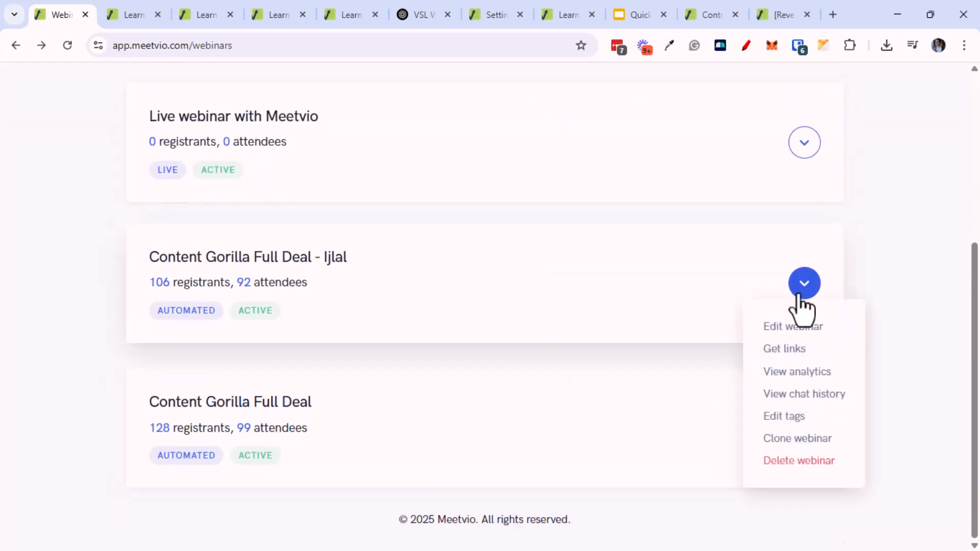
click(777, 334)
Advance past Details and Register with Next and open 'Build and host your watch room'
scroll(431, 429, down, 10)
middle_click(437, 407)
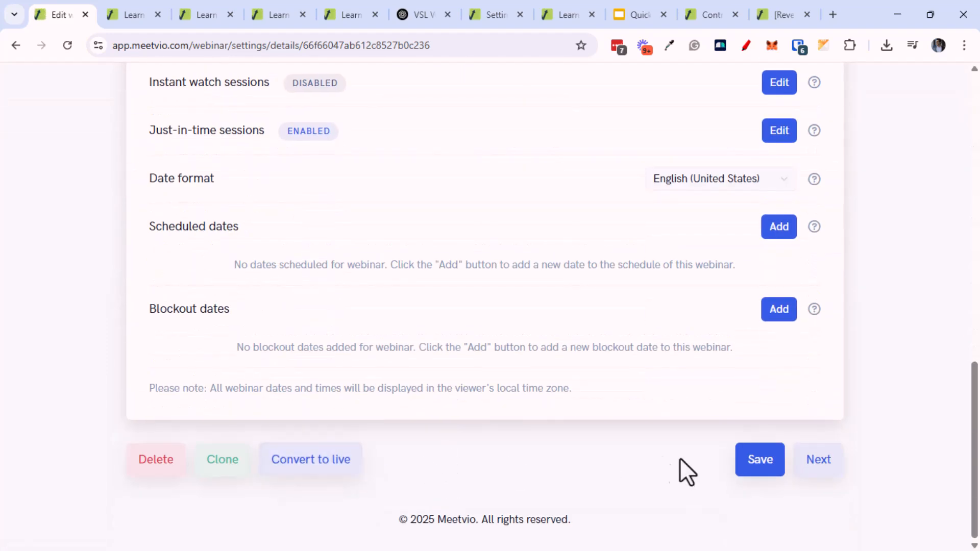
click(816, 464)
scroll(842, 470, down, 4)
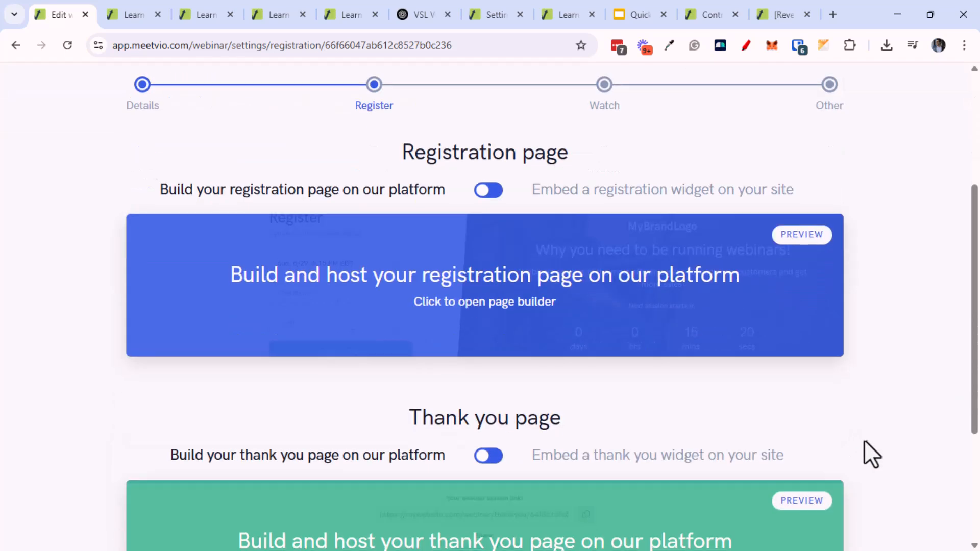
scroll(863, 440, down, 4)
click(817, 462)
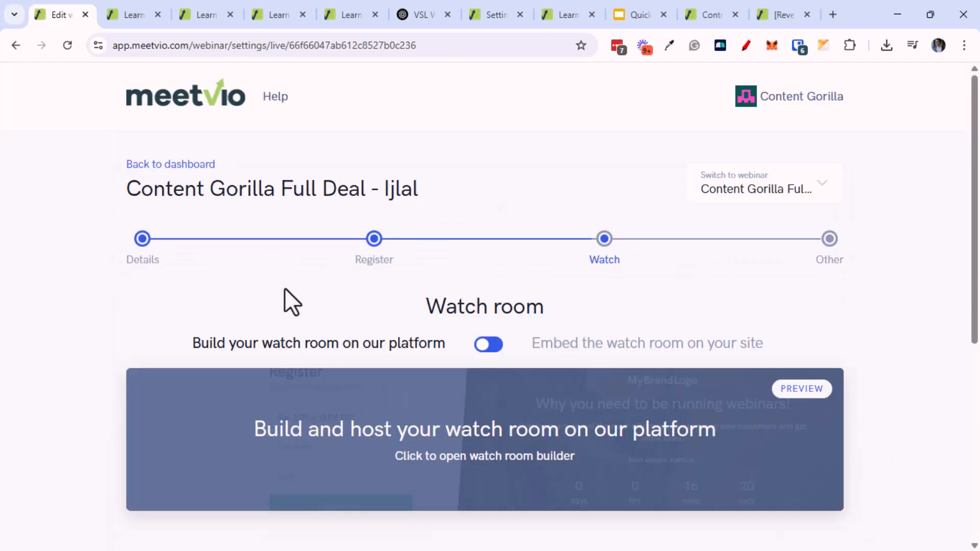
click(465, 460)
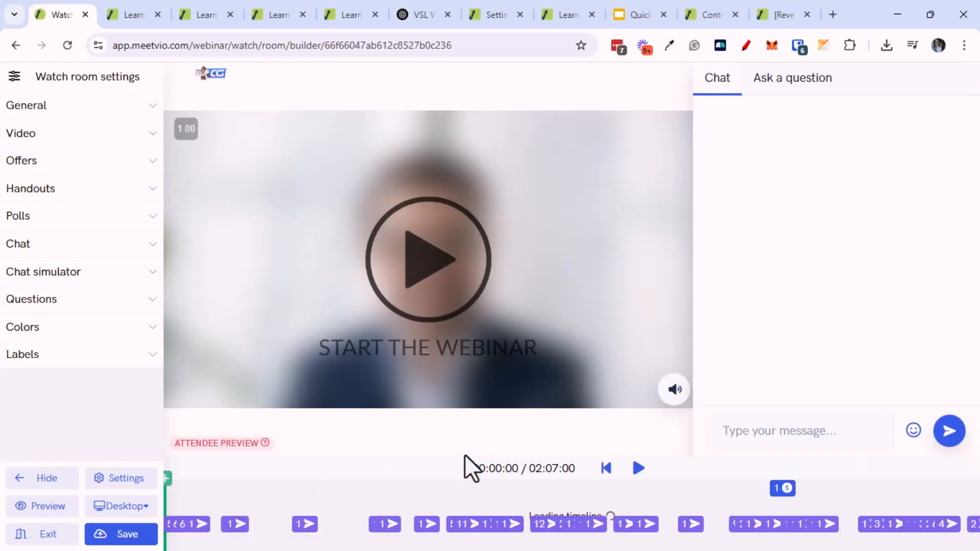
Expand and collapse the General, Video, Offers, Handouts and Polls sidebar sections
click(77, 116)
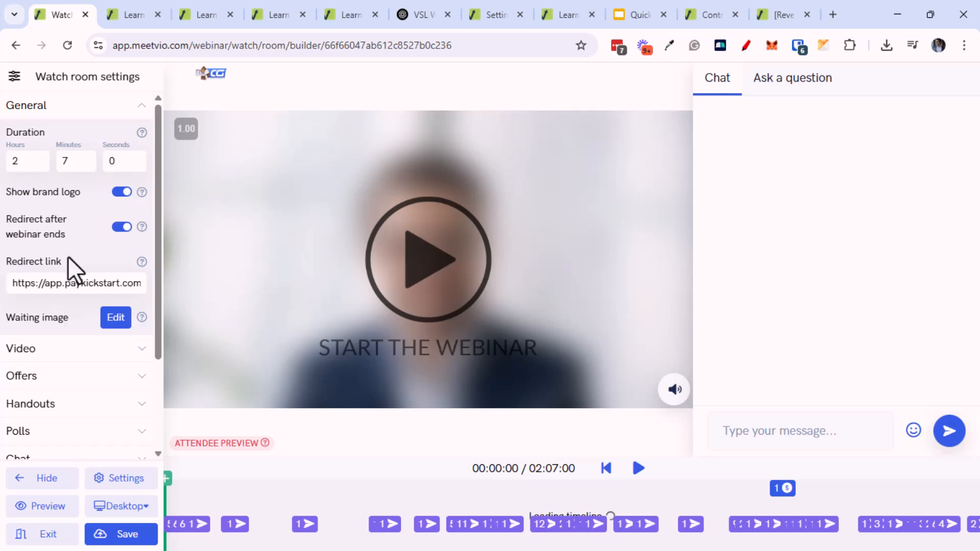
click(74, 109)
click(64, 144)
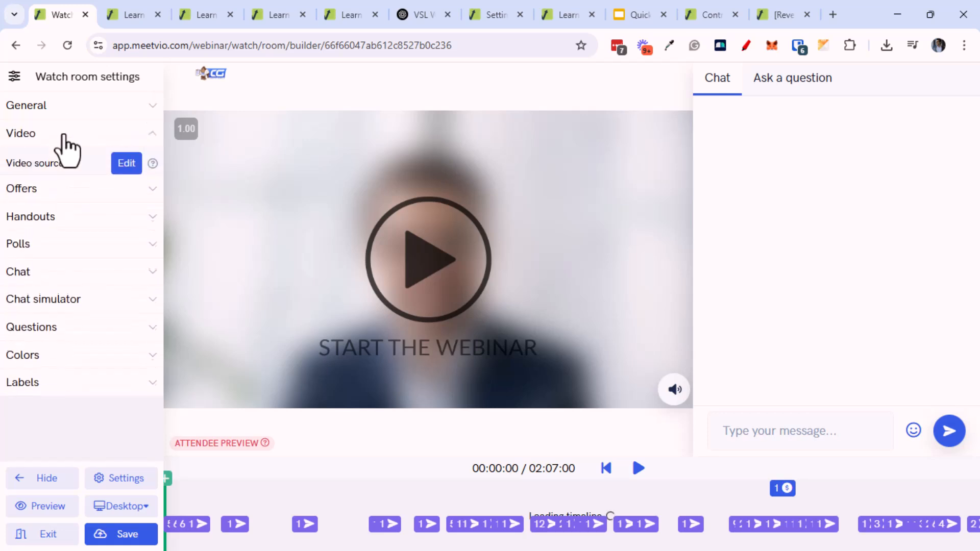
click(63, 144)
click(65, 174)
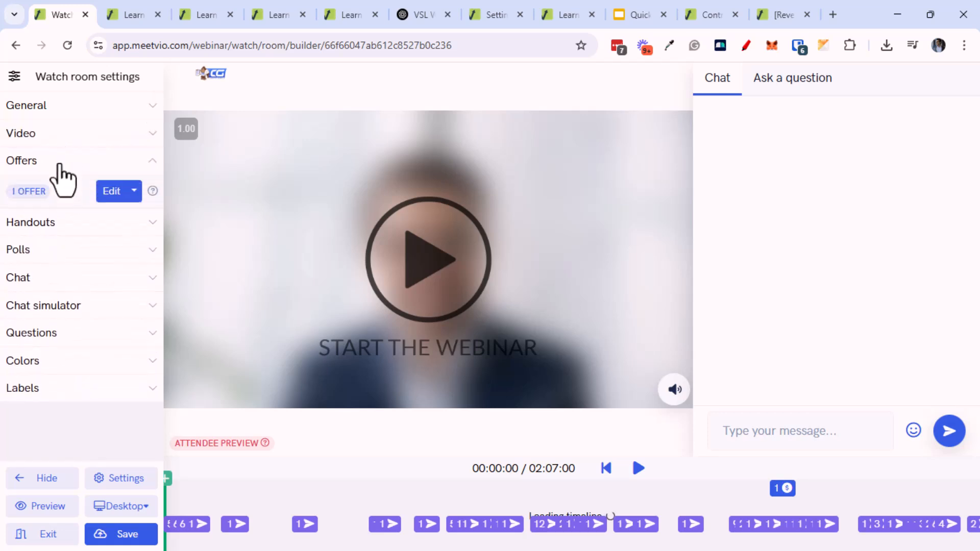
click(59, 169)
click(60, 193)
click(60, 196)
click(63, 228)
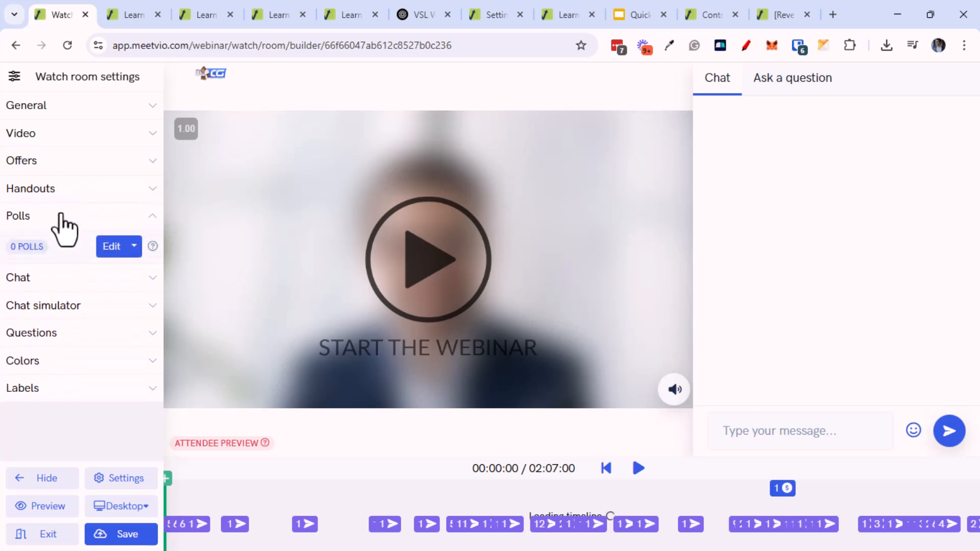
click(62, 227)
Keep chat message visibility Public in Chat settings and expand Chat simulator
click(60, 253)
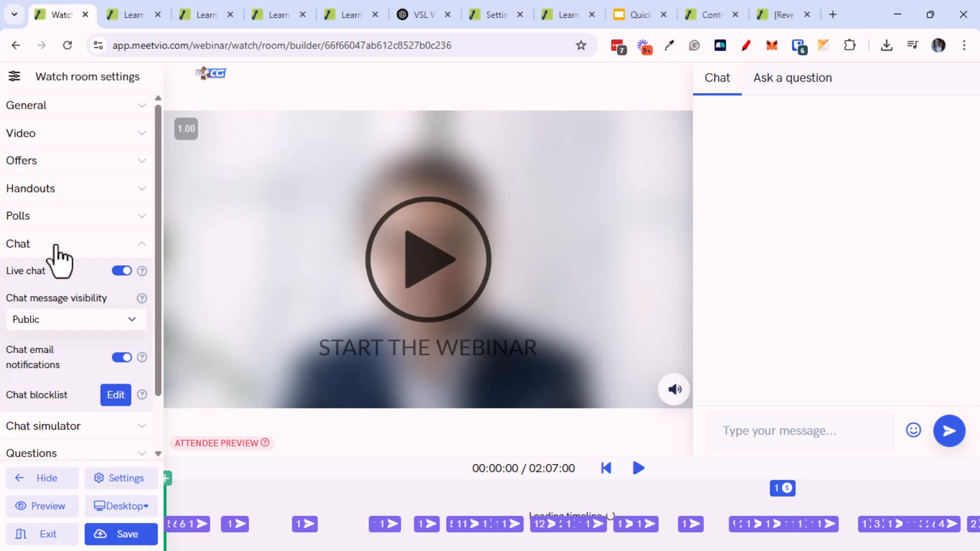
scroll(63, 278, down, 1)
click(67, 260)
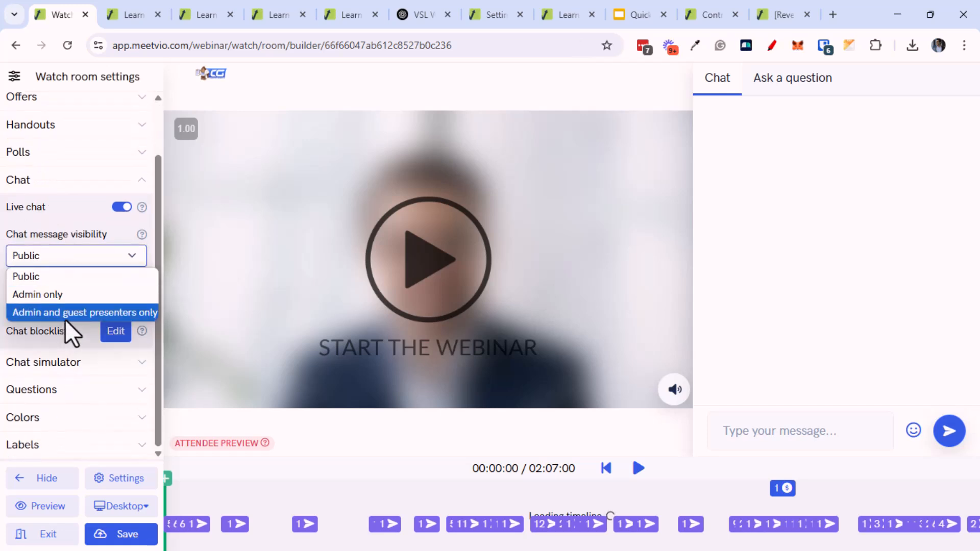
click(82, 224)
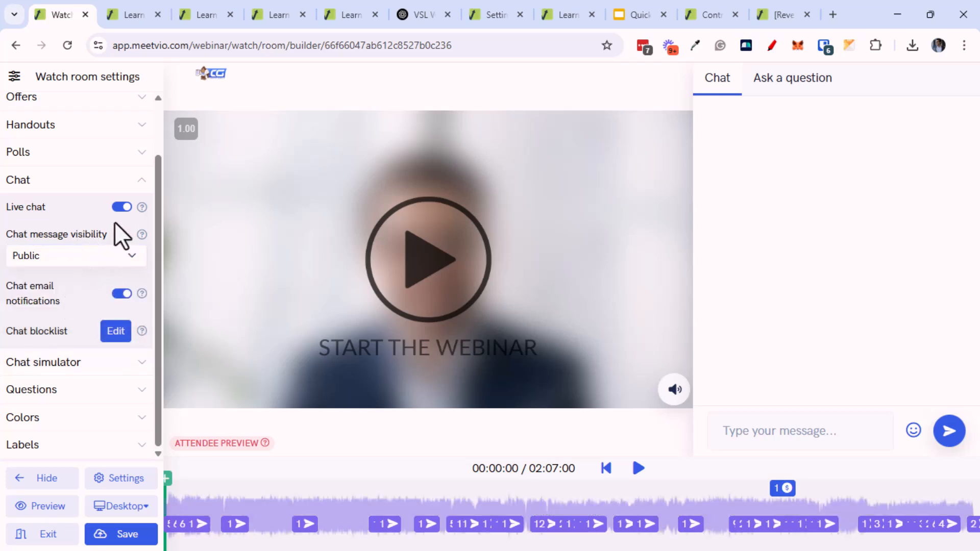
click(134, 189)
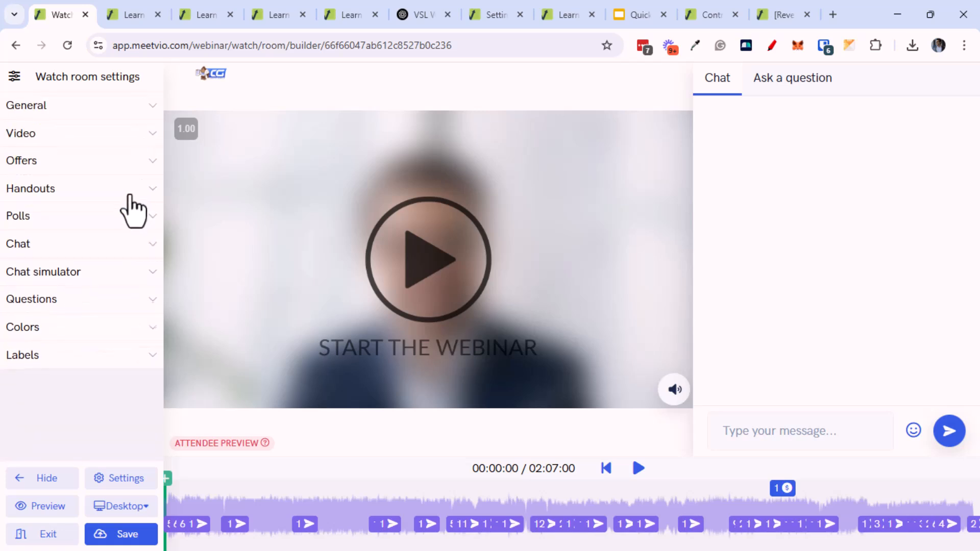
click(82, 280)
Switch on 'Toggle AI chat responses' in the chat simulator
scroll(100, 342, down, 2)
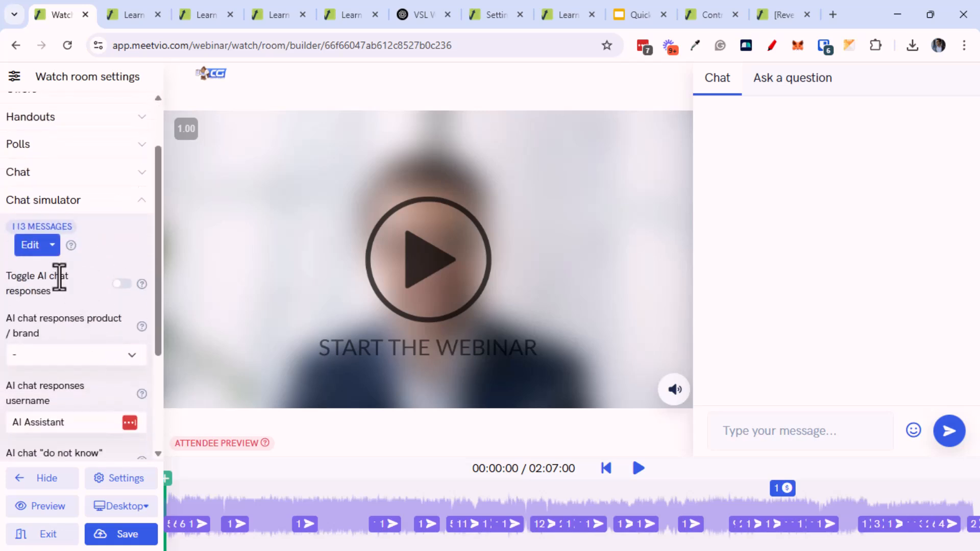
click(123, 285)
mouse_move(143, 284)
Leave the product/brand choice unchanged and exit the builder, confirming Leave
click(82, 345)
click(87, 332)
mouse_move(141, 329)
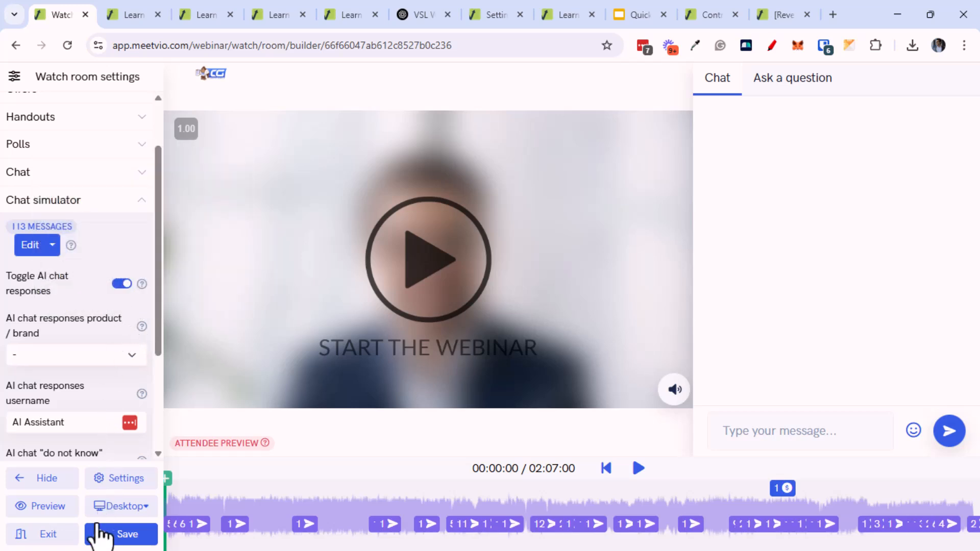
click(51, 534)
click(541, 140)
Go to the account Settings page from the Content Gorilla account menu
click(791, 105)
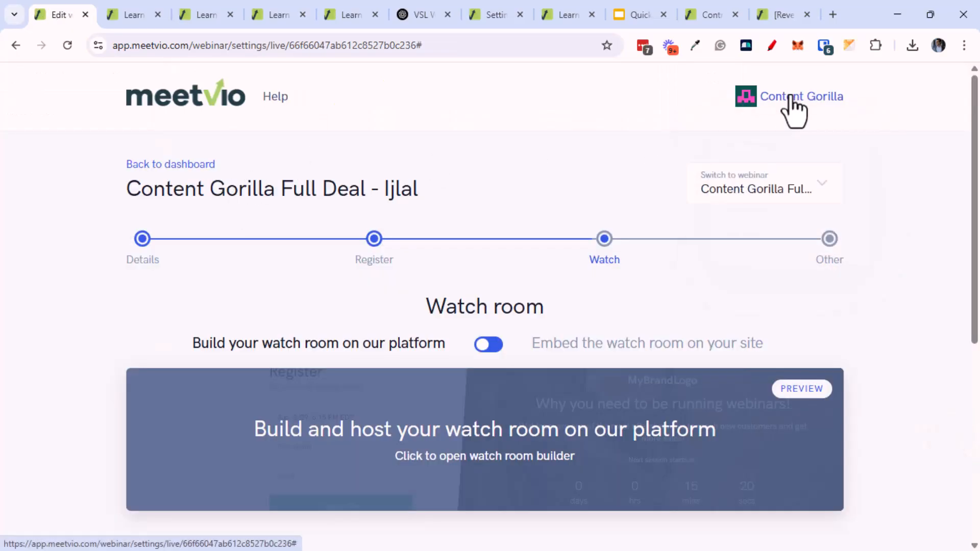
click(734, 187)
click(770, 114)
click(759, 211)
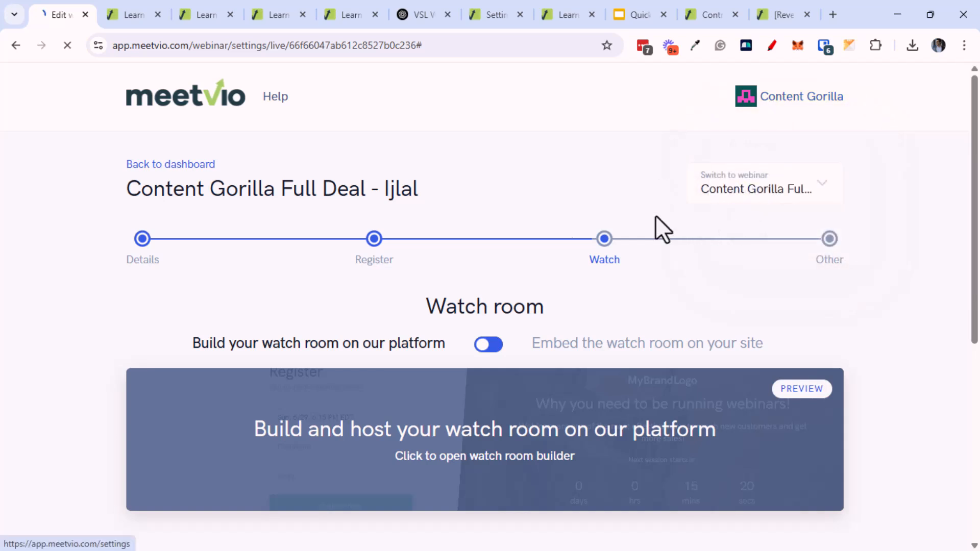
Open an empty 'Add product or brand' form under Products & Brands
scroll(112, 368, down, 8)
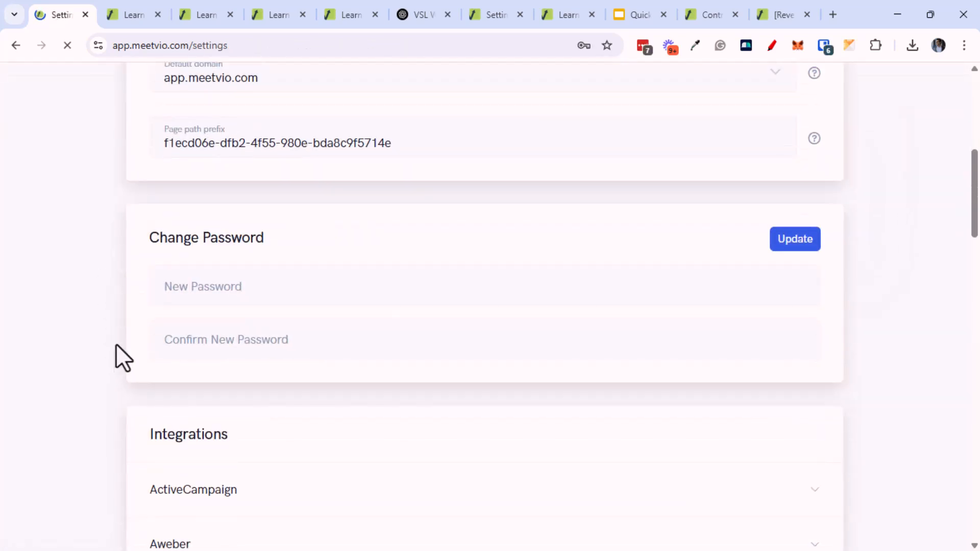
scroll(117, 398, down, 17)
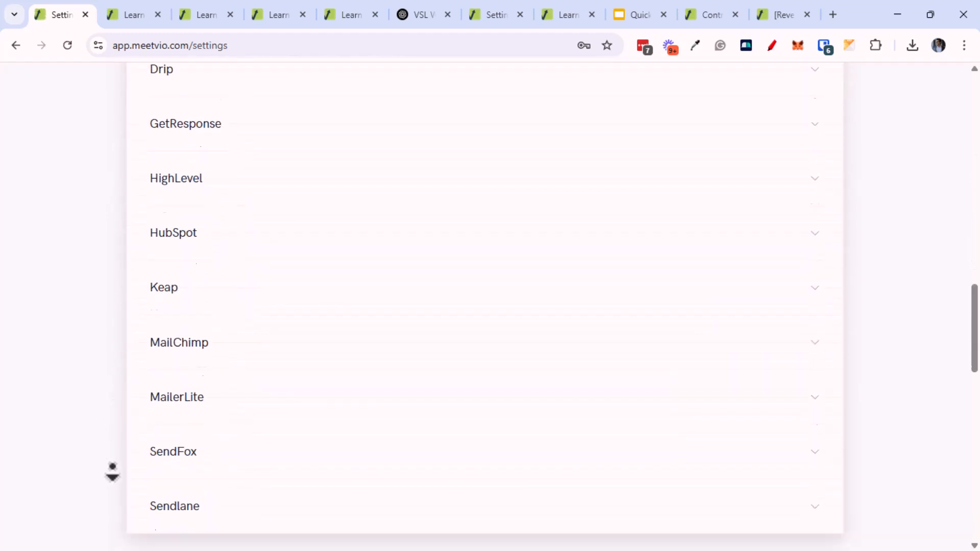
scroll(113, 503, up, 2)
scroll(99, 505, down, 12)
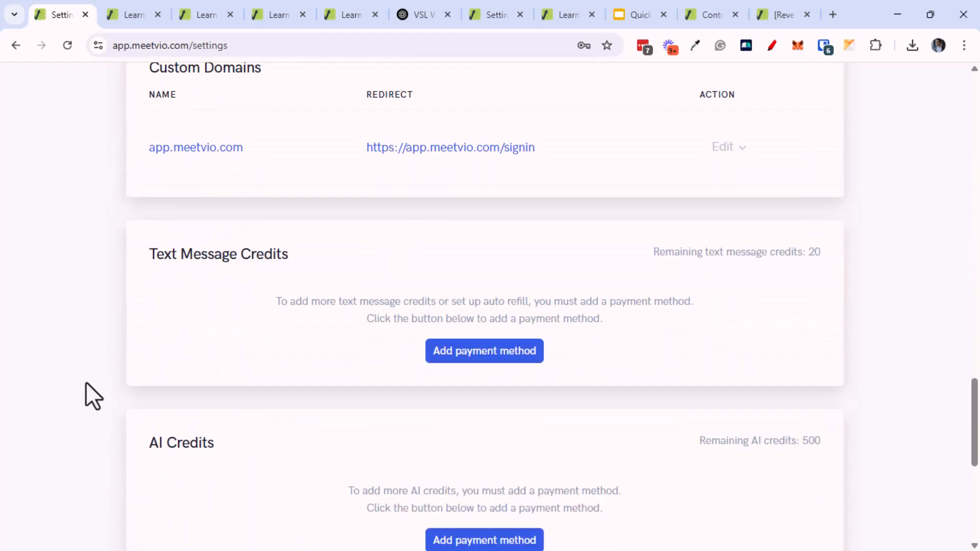
scroll(92, 478, down, 4)
click(240, 258)
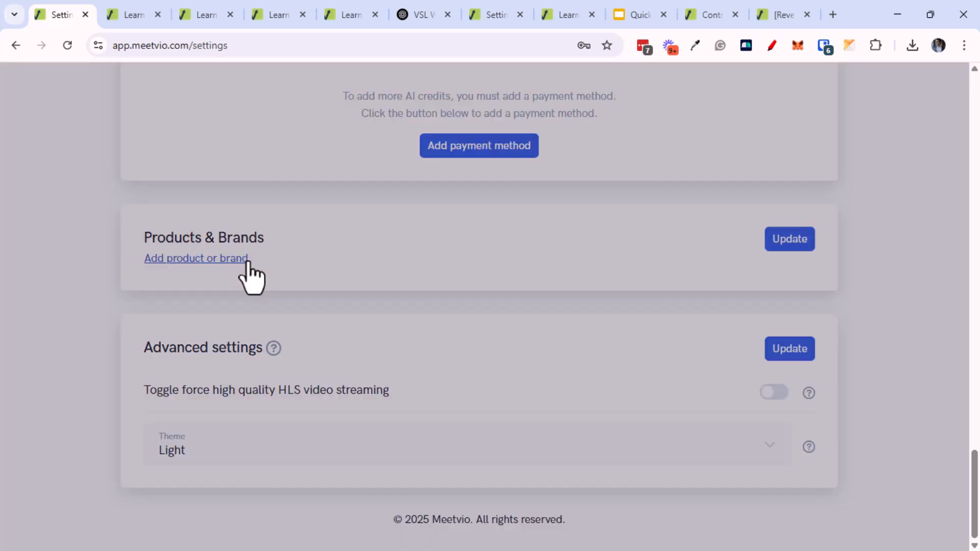
click(305, 282)
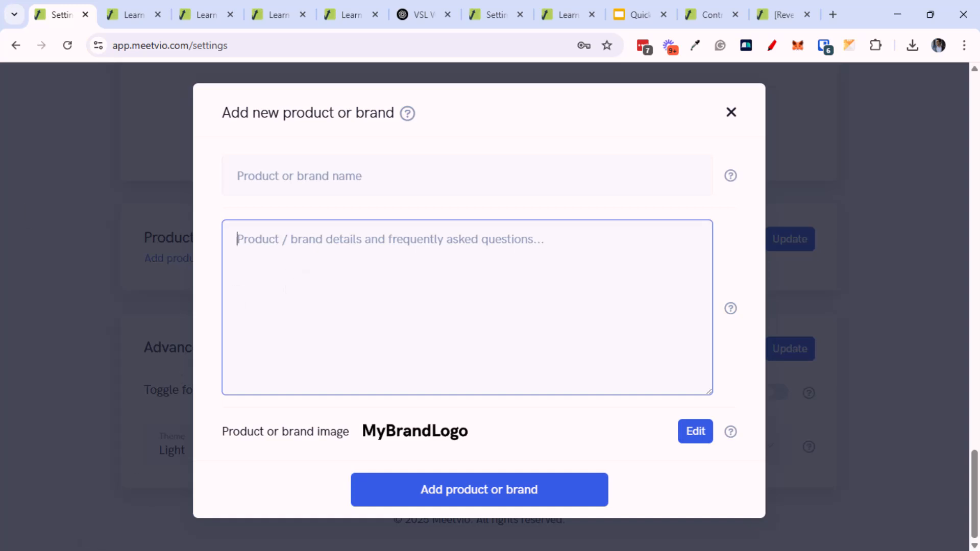
Dismiss the Add product or brand dialog and return to Meetvio's Webinars list
click(102, 370)
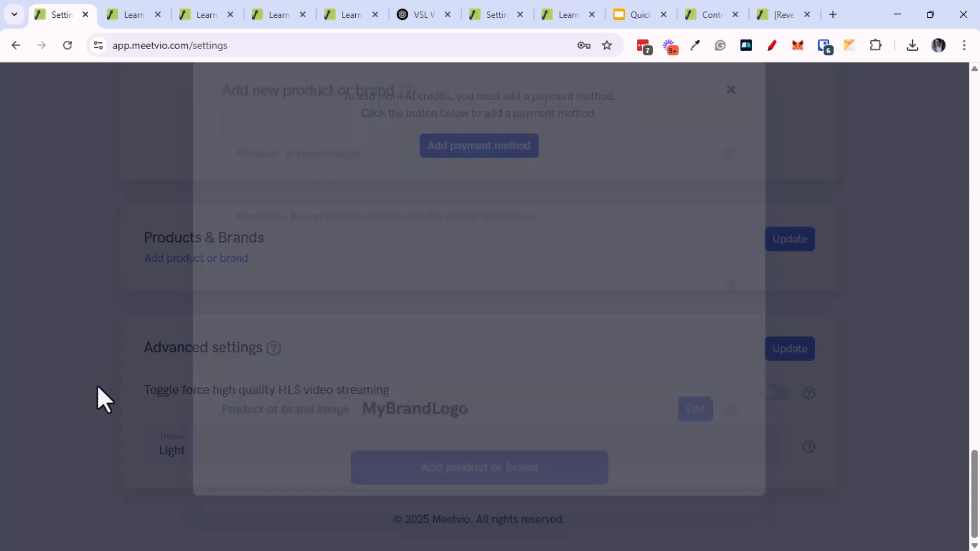
middle_click(104, 365)
click(160, 114)
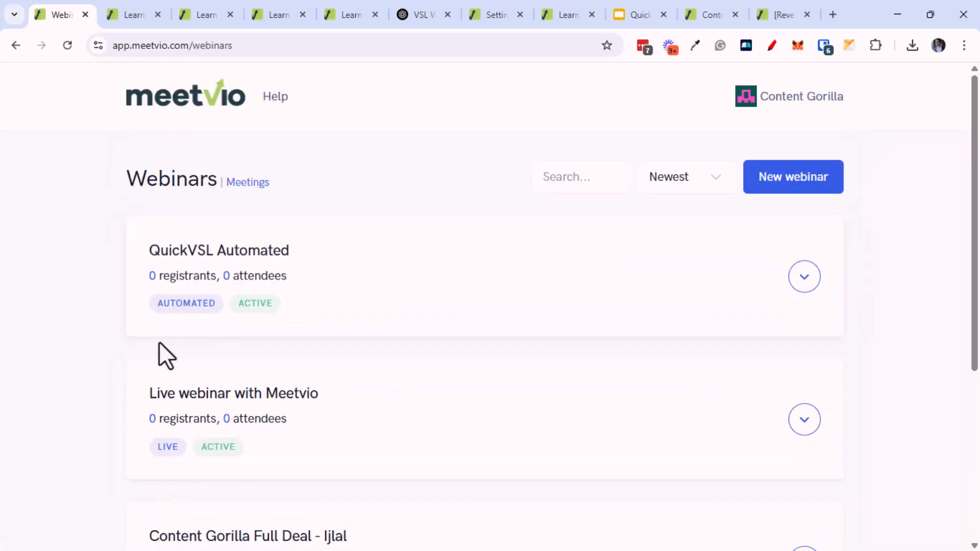
Copy the QuickVSL Automated webinar's watch room link from its Get links dialog
click(805, 278)
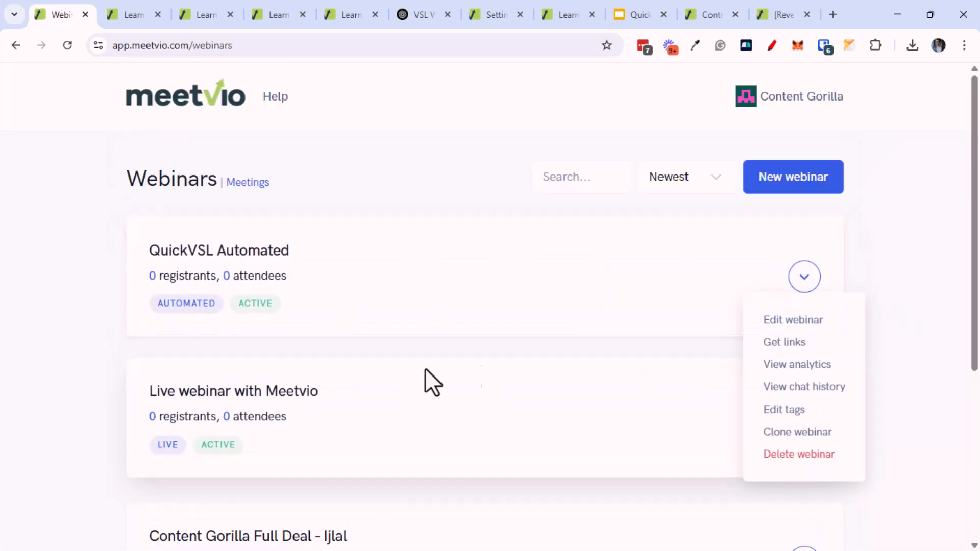
click(789, 342)
click(647, 191)
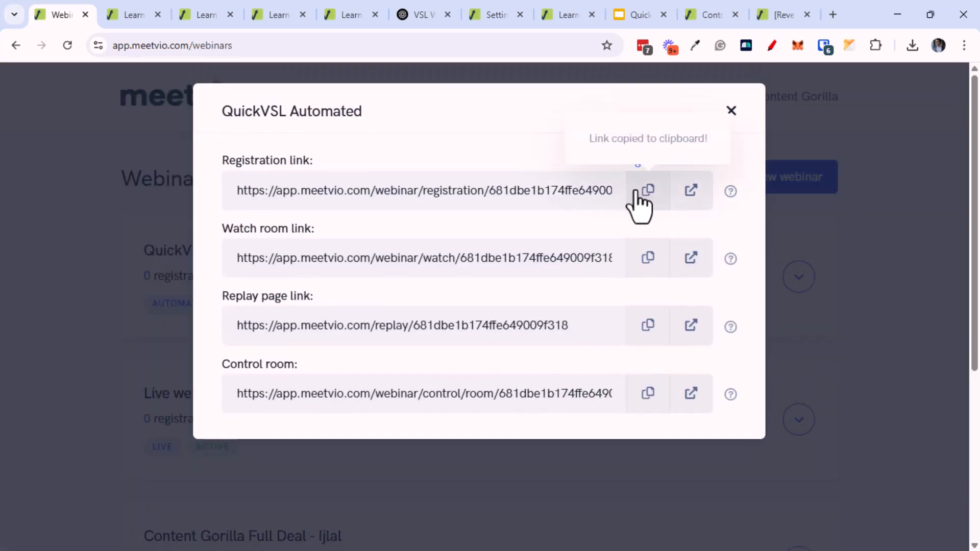
click(647, 260)
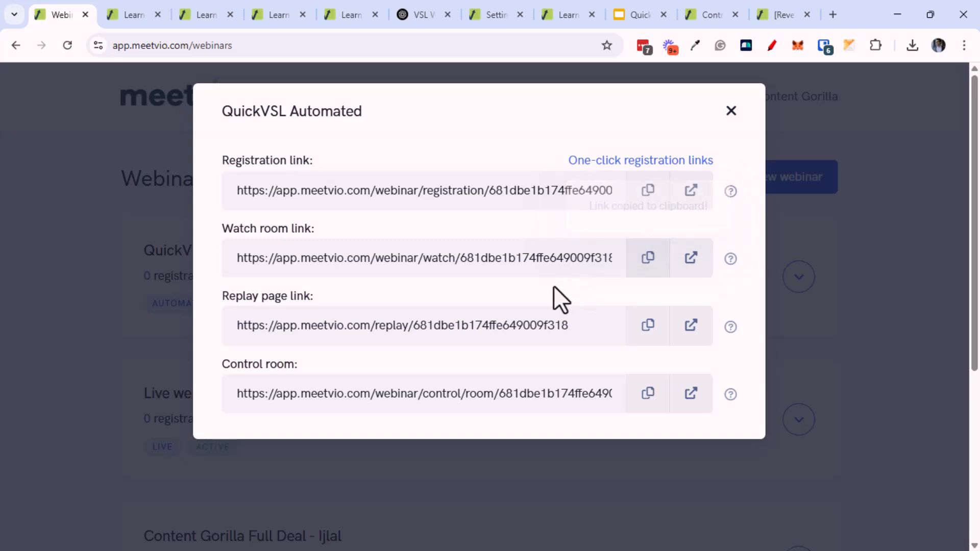
Close the webinar links dialog and open a new private browser window
key(alt+Tab)
click(542, 285)
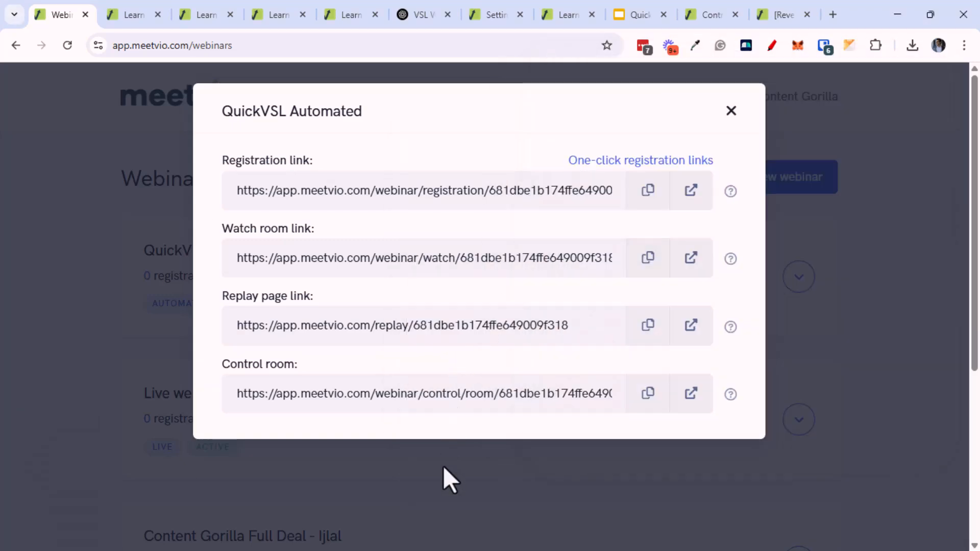
click(443, 466)
key(ctrl+shift+n)
Load the watch room link in the private window and go to the webinar registration page
key(ctrl+v)
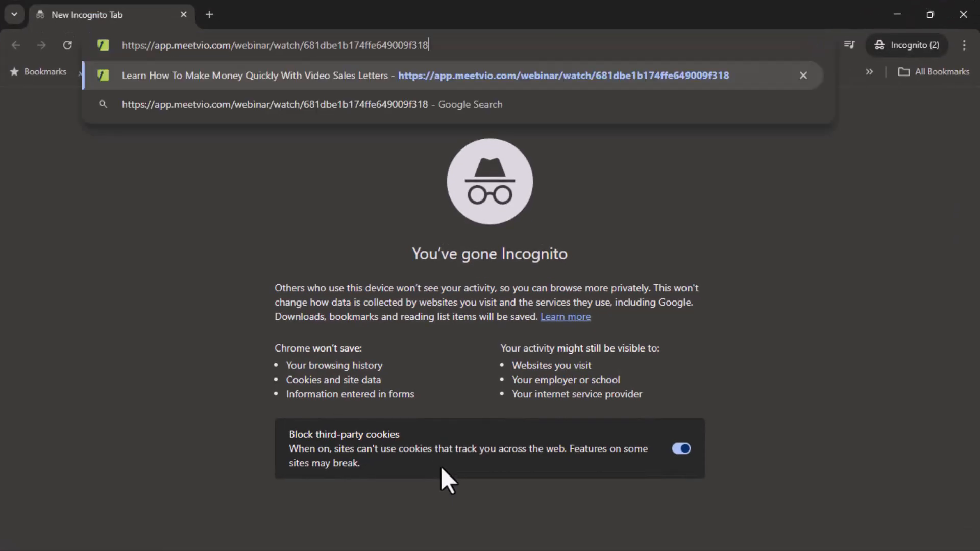
key(Return)
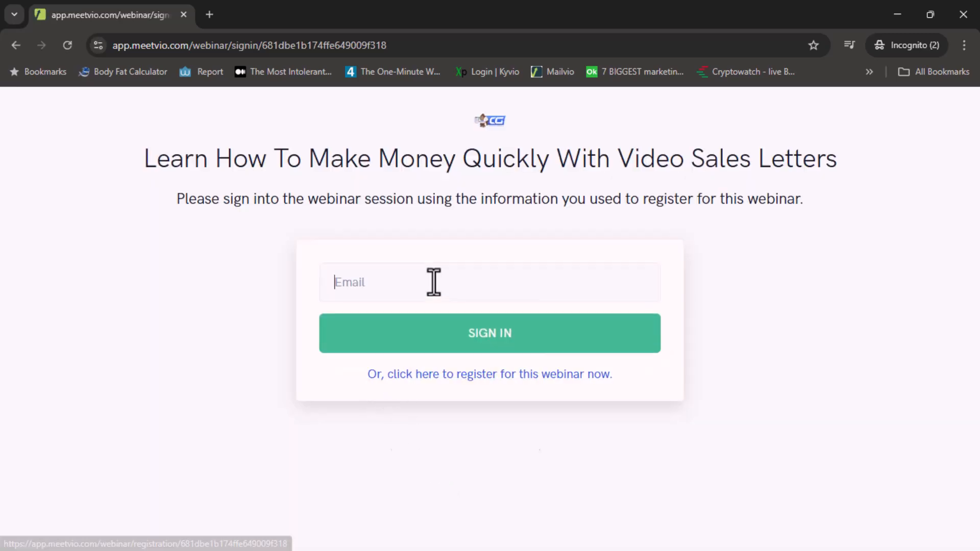
click(433, 282)
click(445, 351)
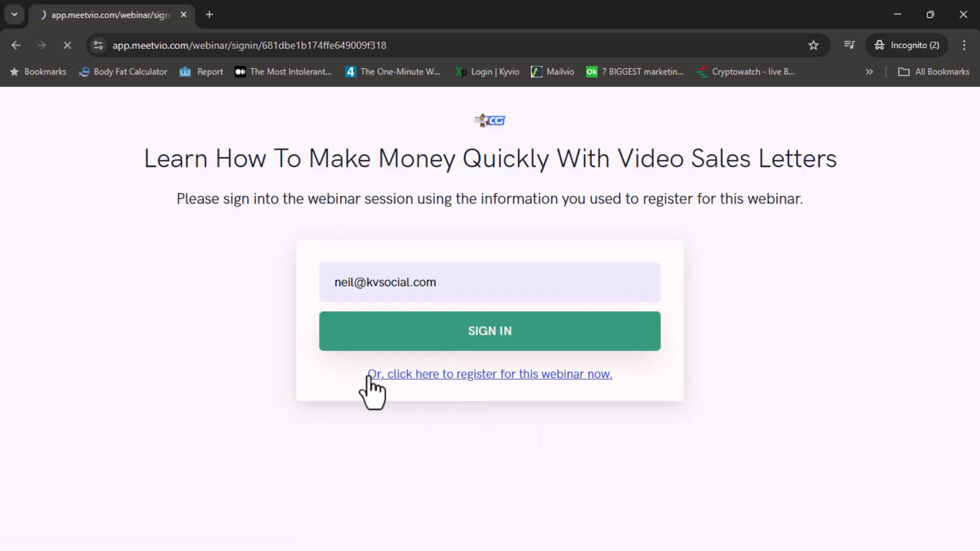
click(381, 373)
scroll(356, 357, down, 7)
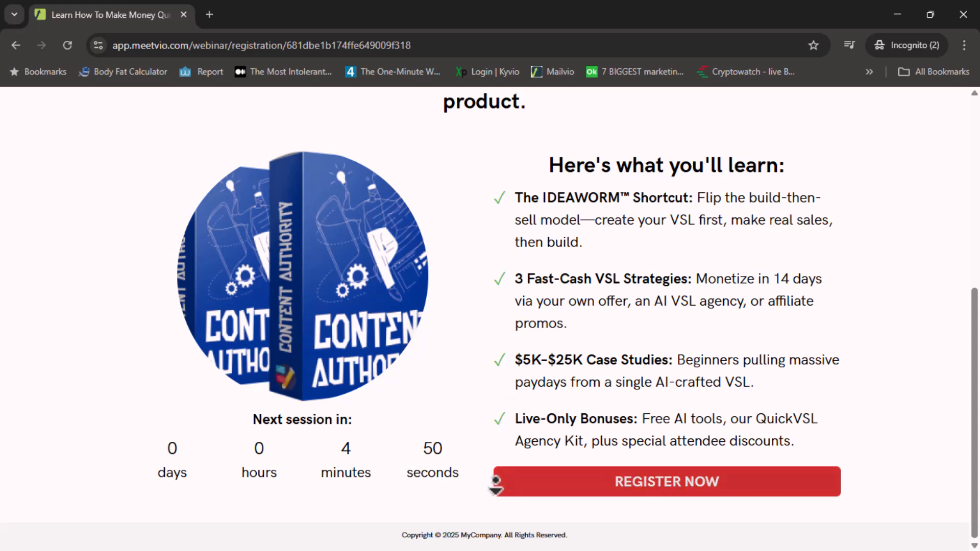
Fill the registration form with a saved name and an edited test email, then submit it
click(669, 482)
click(434, 217)
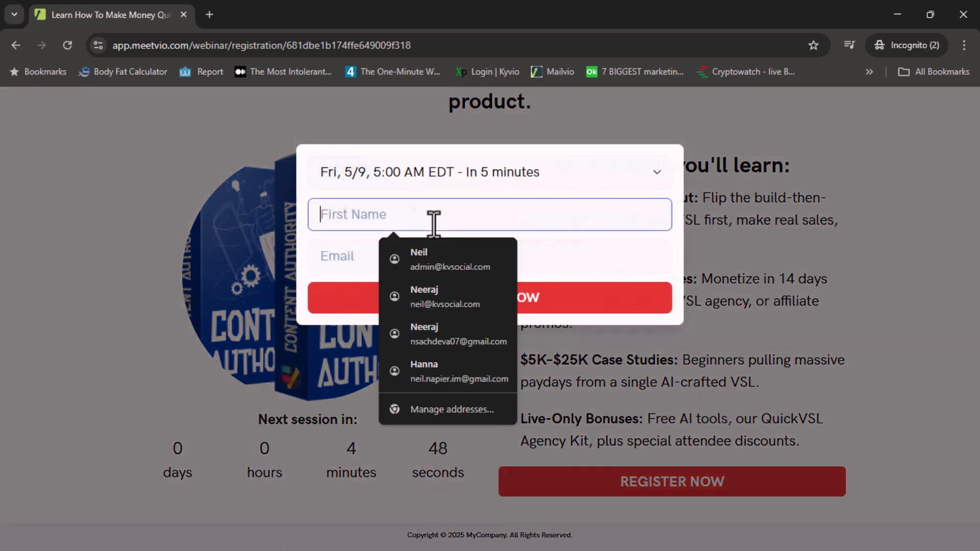
click(448, 259)
click(357, 255)
drag(364, 256, 269, 253)
key(BackSpace)
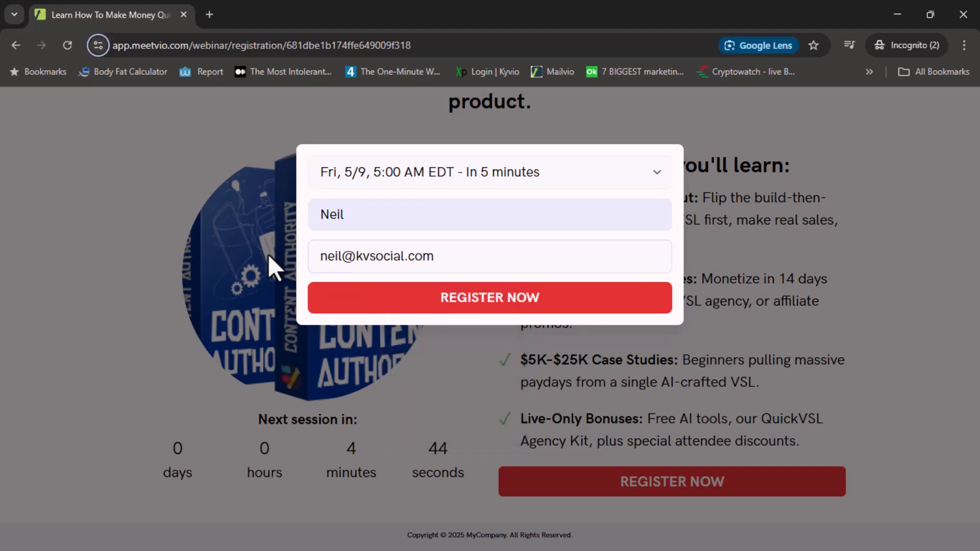
click(394, 308)
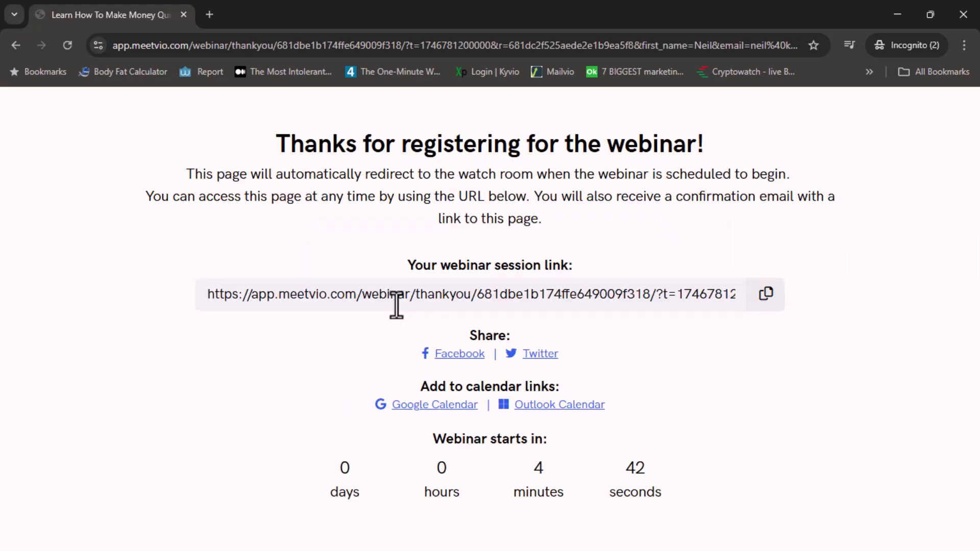